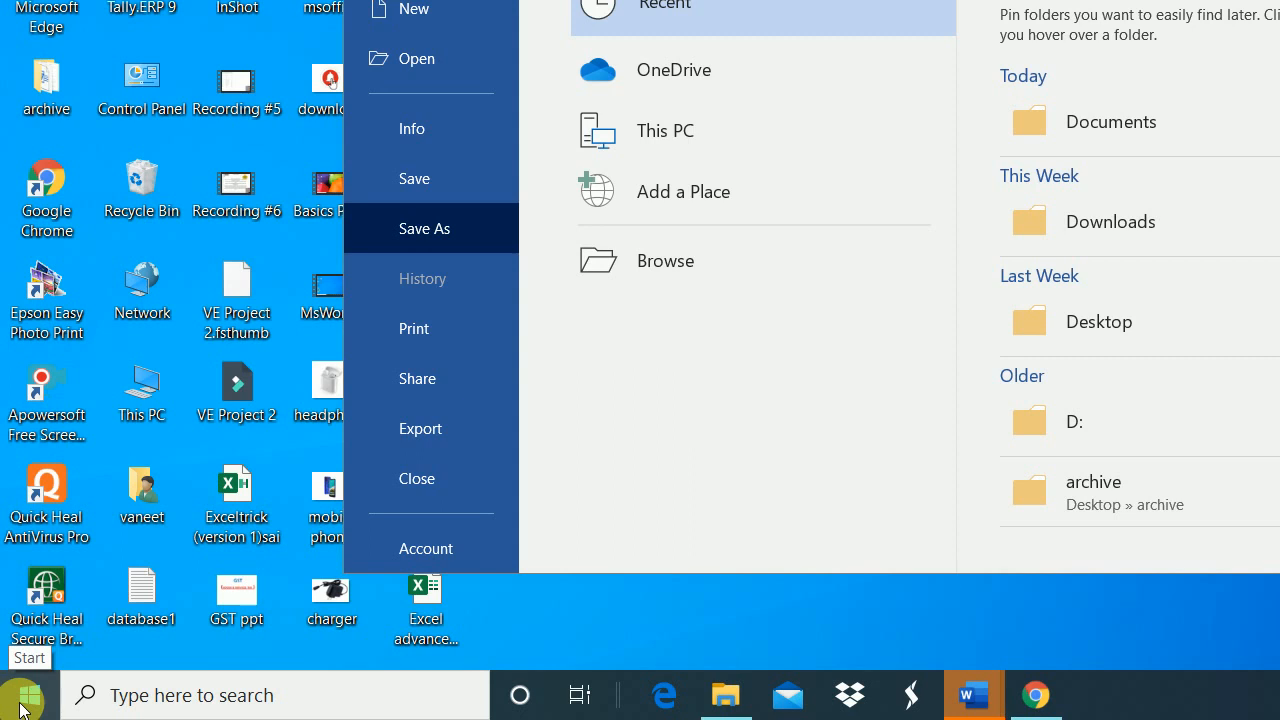
Search the computer's installed apps for "winword" and dismiss the search
left_click(22, 700)
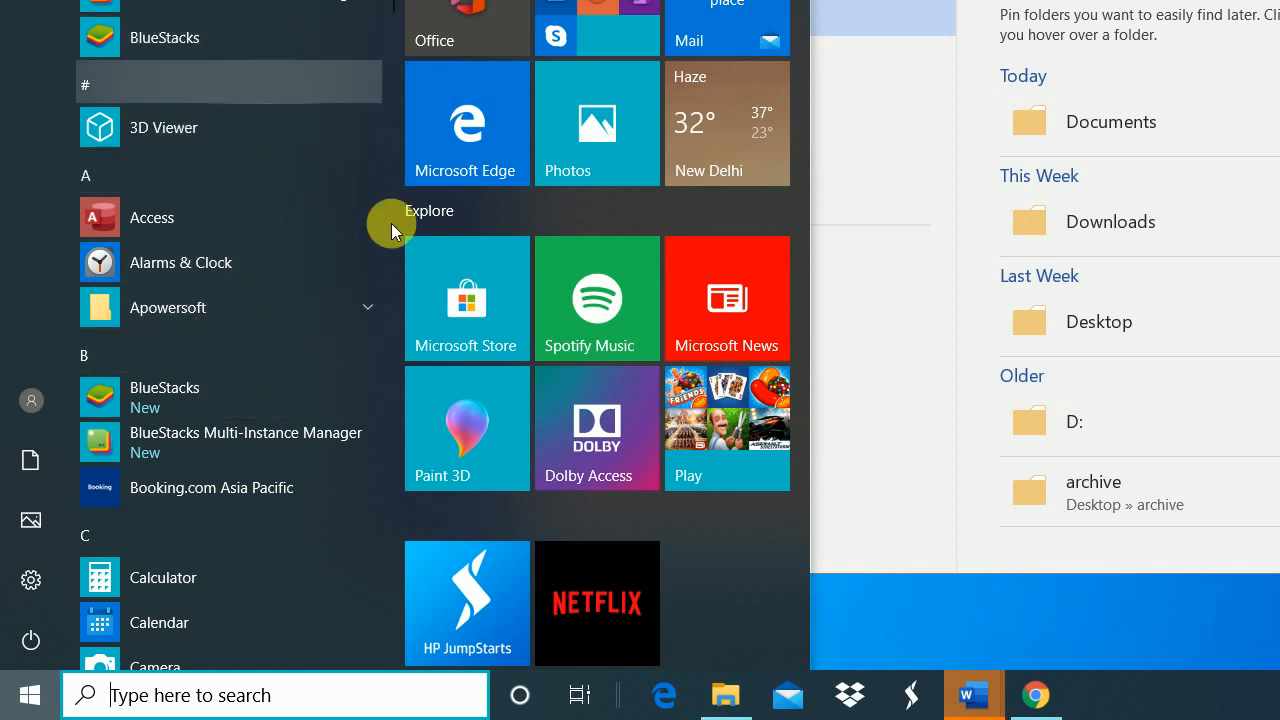
left_click(935, 369)
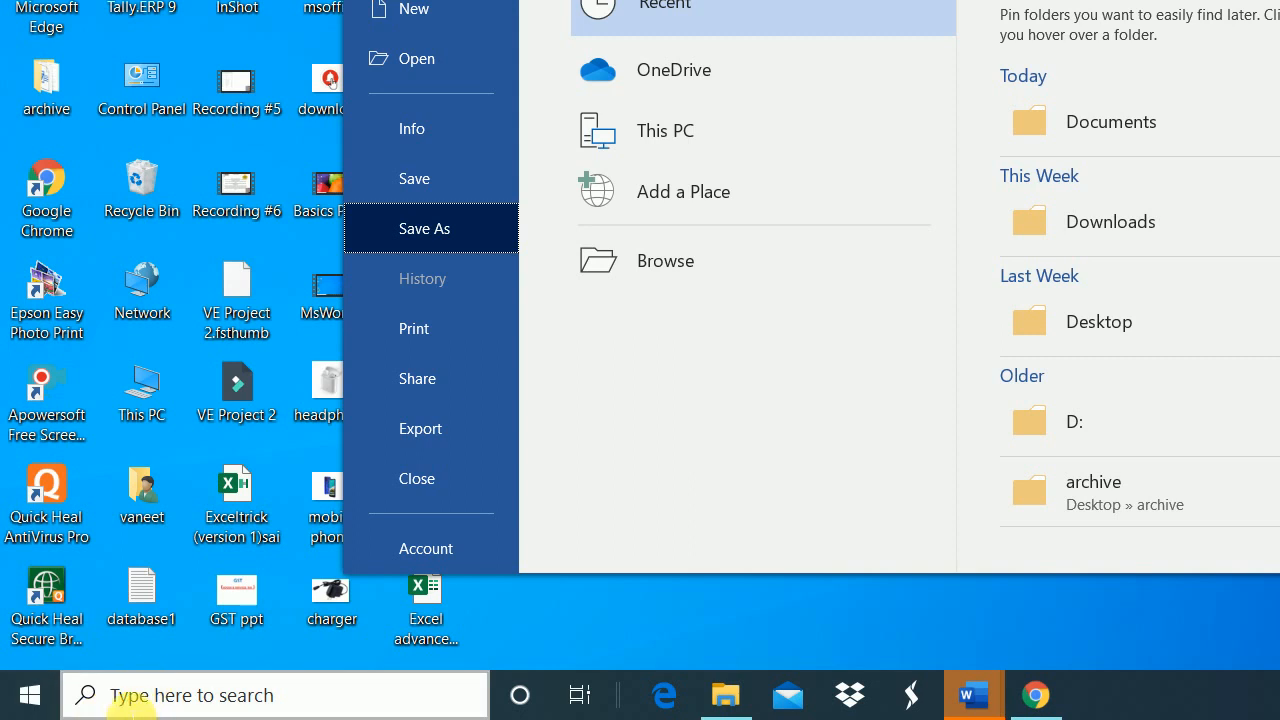
left_click(128, 697)
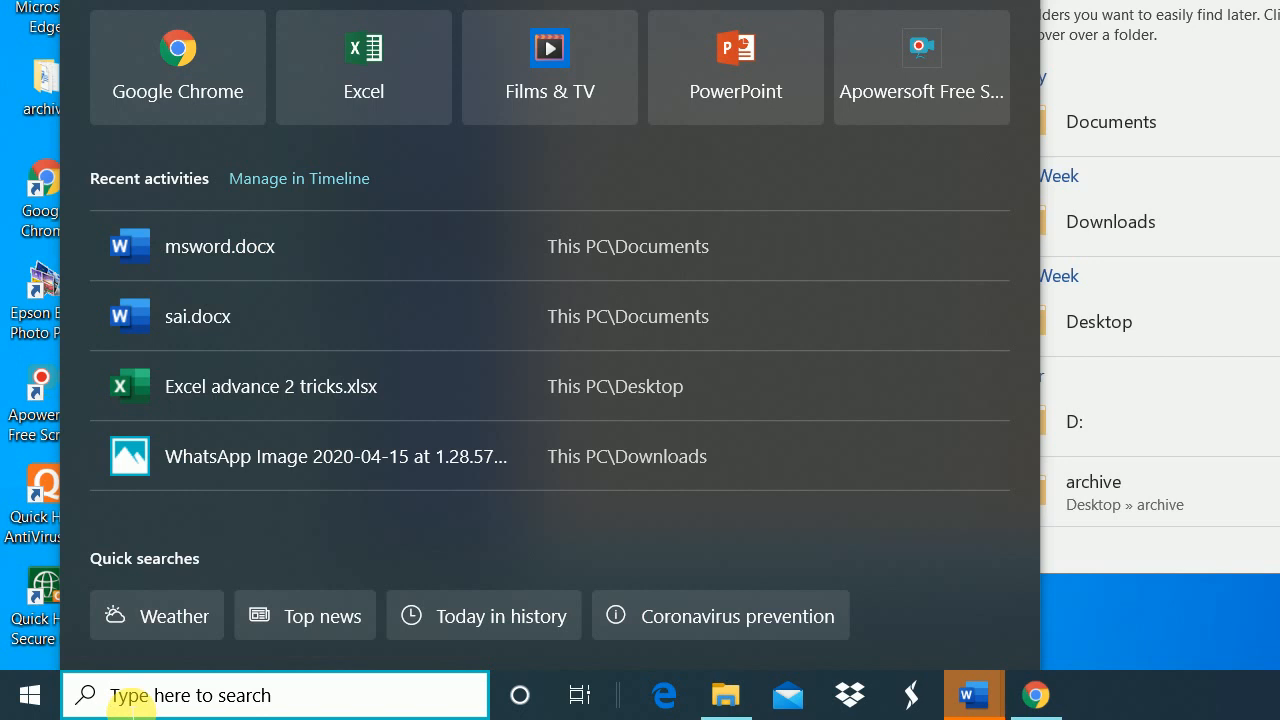
type("wi")
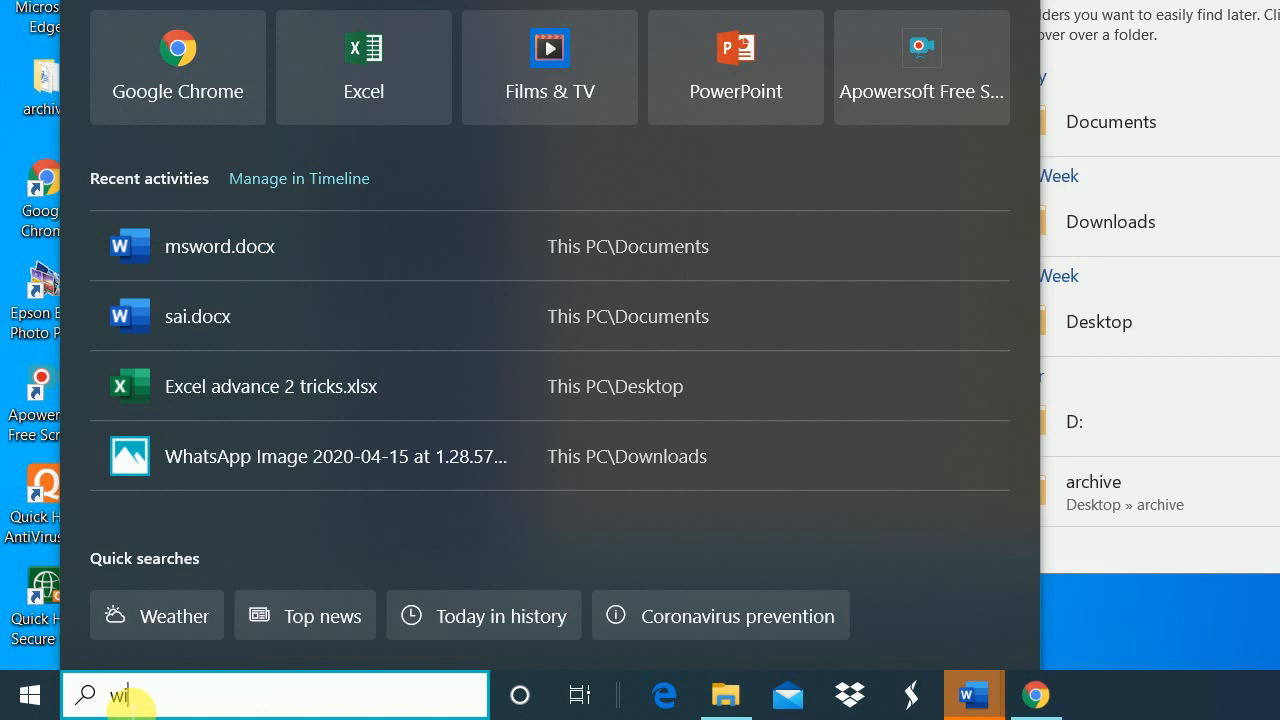
type("nwo")
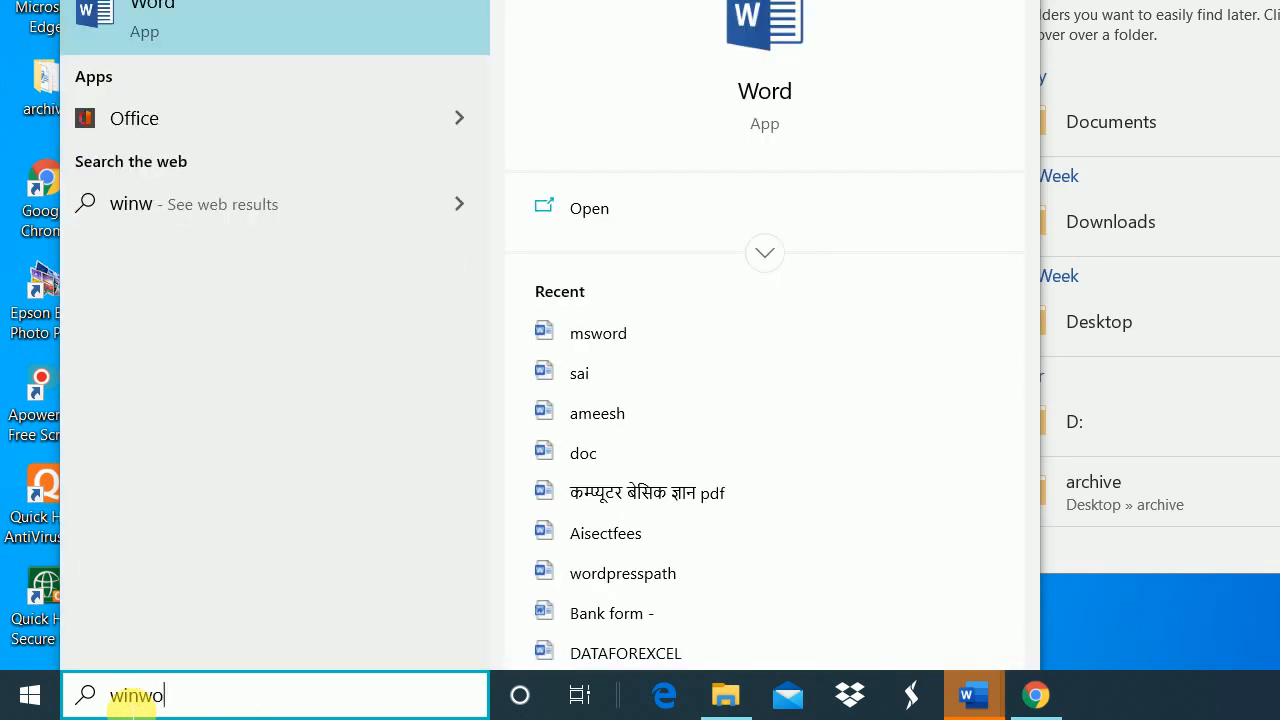
type("rd")
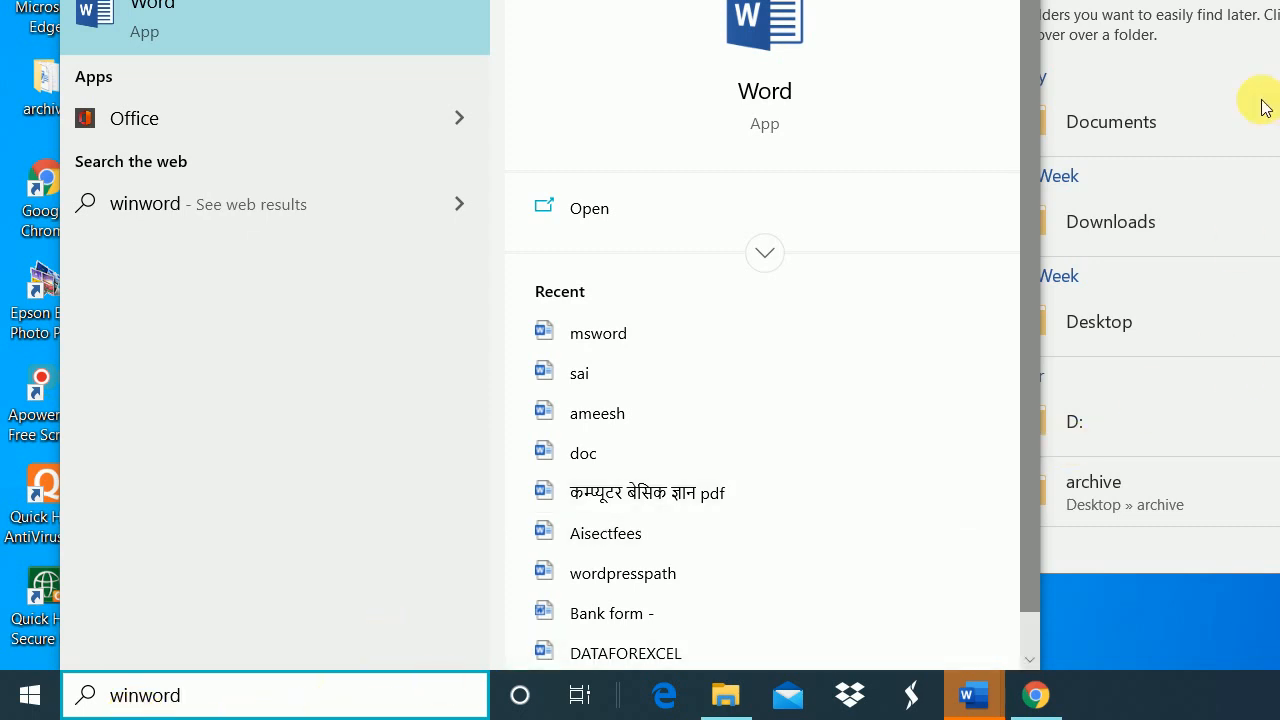
left_click(1208, 8)
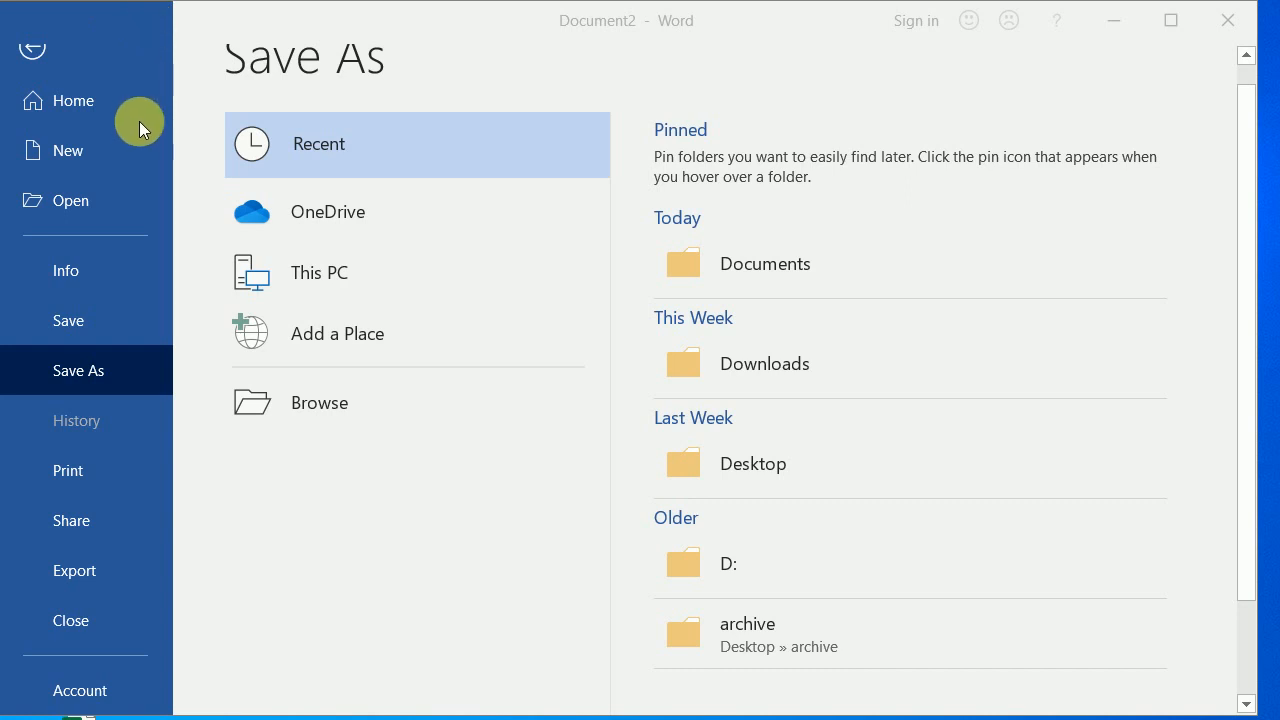
left_click(532, 608)
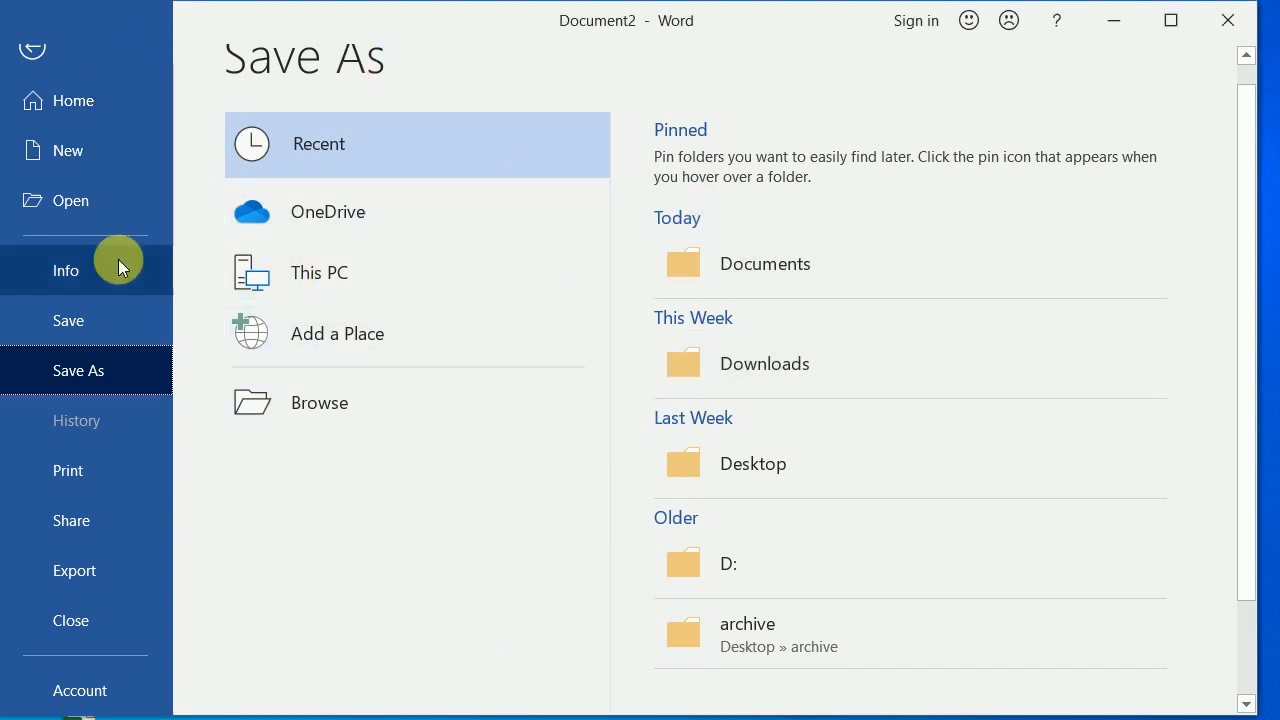
Create a new blank document and move its window over the existing document's window
scroll(118, 259, "up", 1)
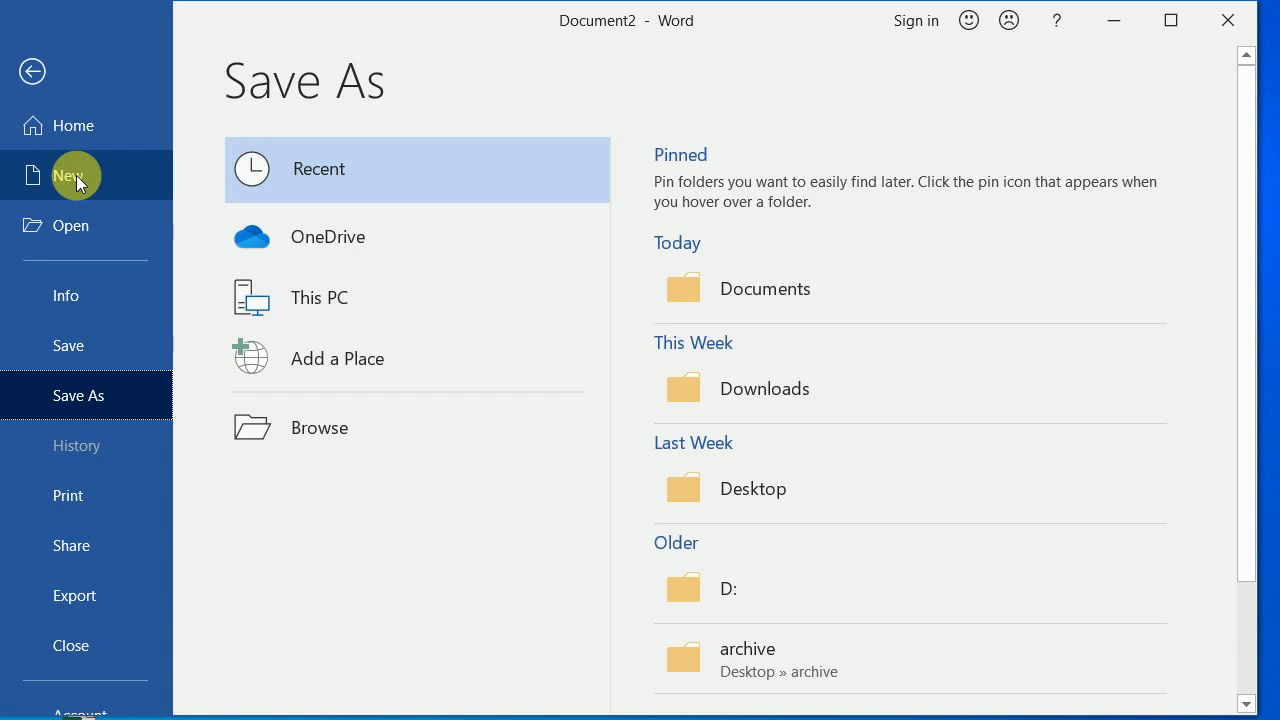
left_click(76, 175)
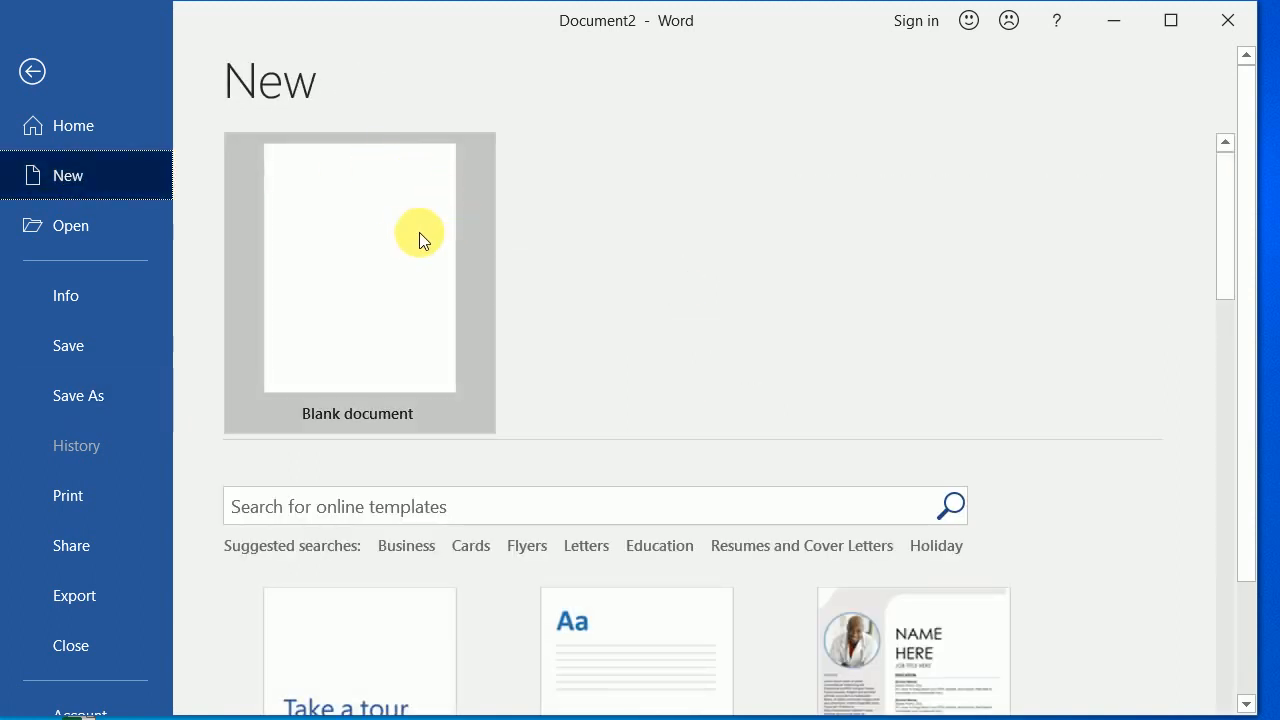
left_click(343, 206)
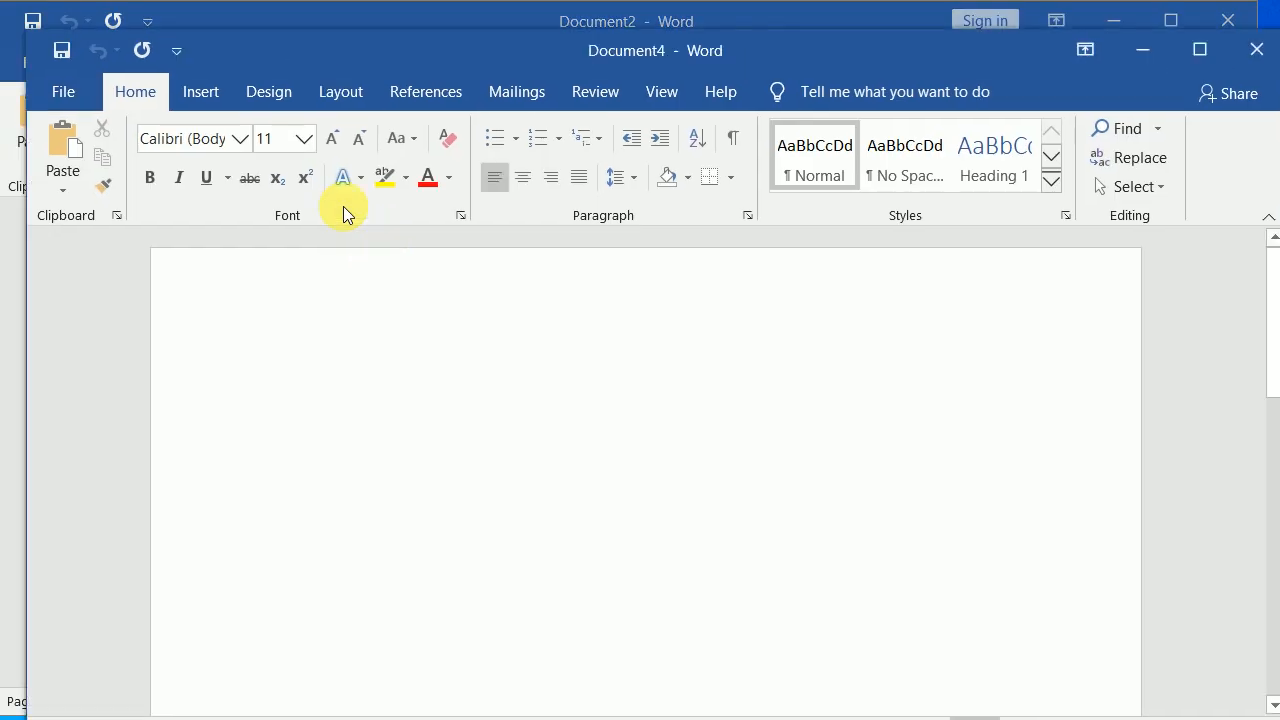
left_click_drag(434, 50, 408, 28)
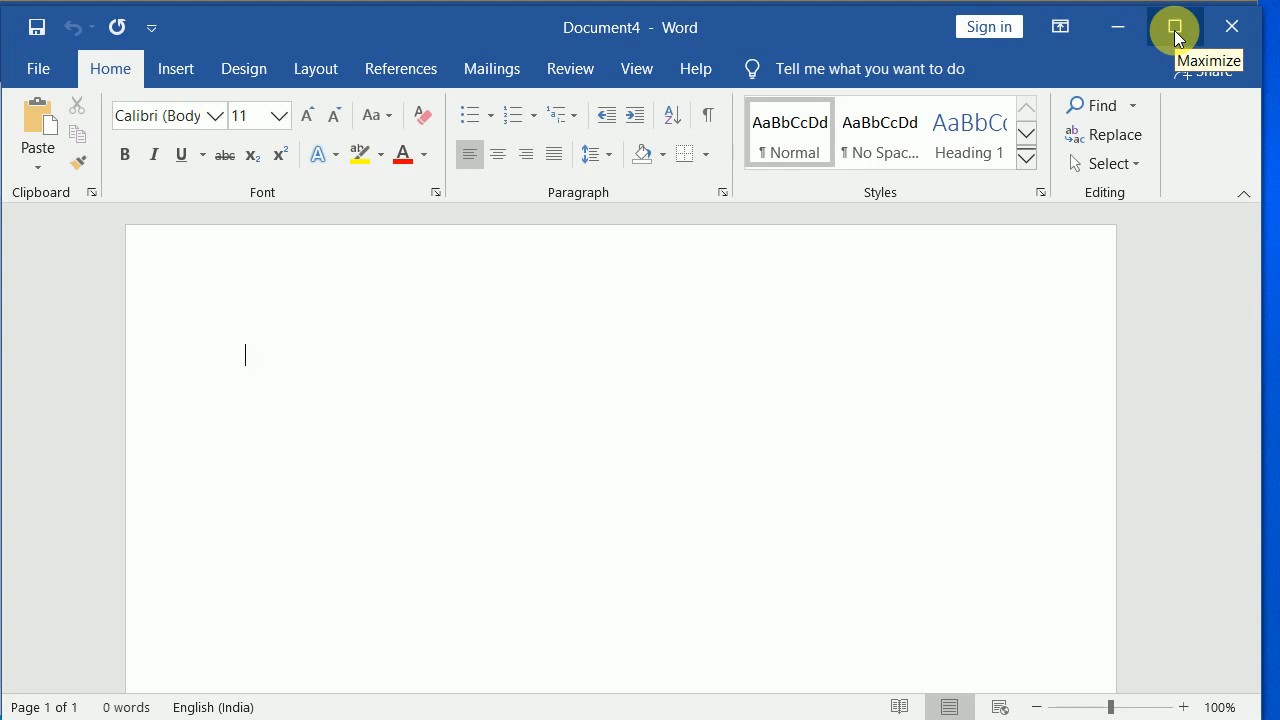
Minimize the new blank document's window and close that document
left_click(1097, 26)
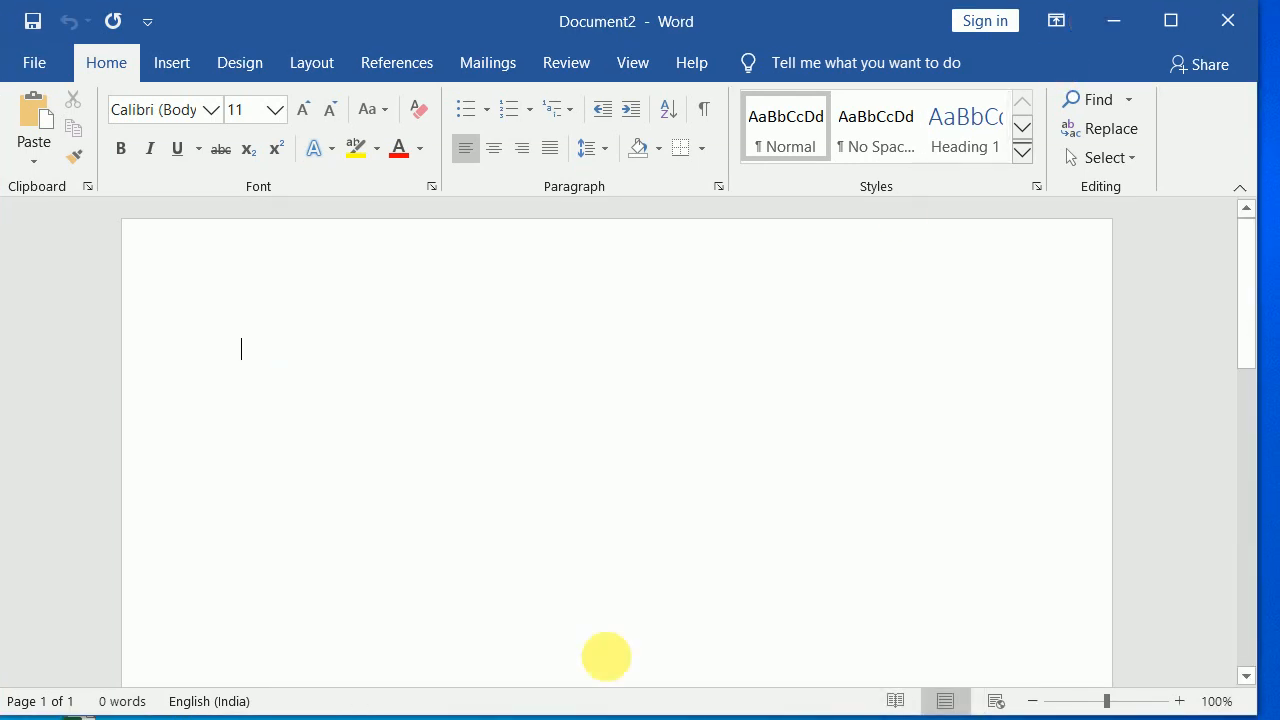
mouse_move(628, 719)
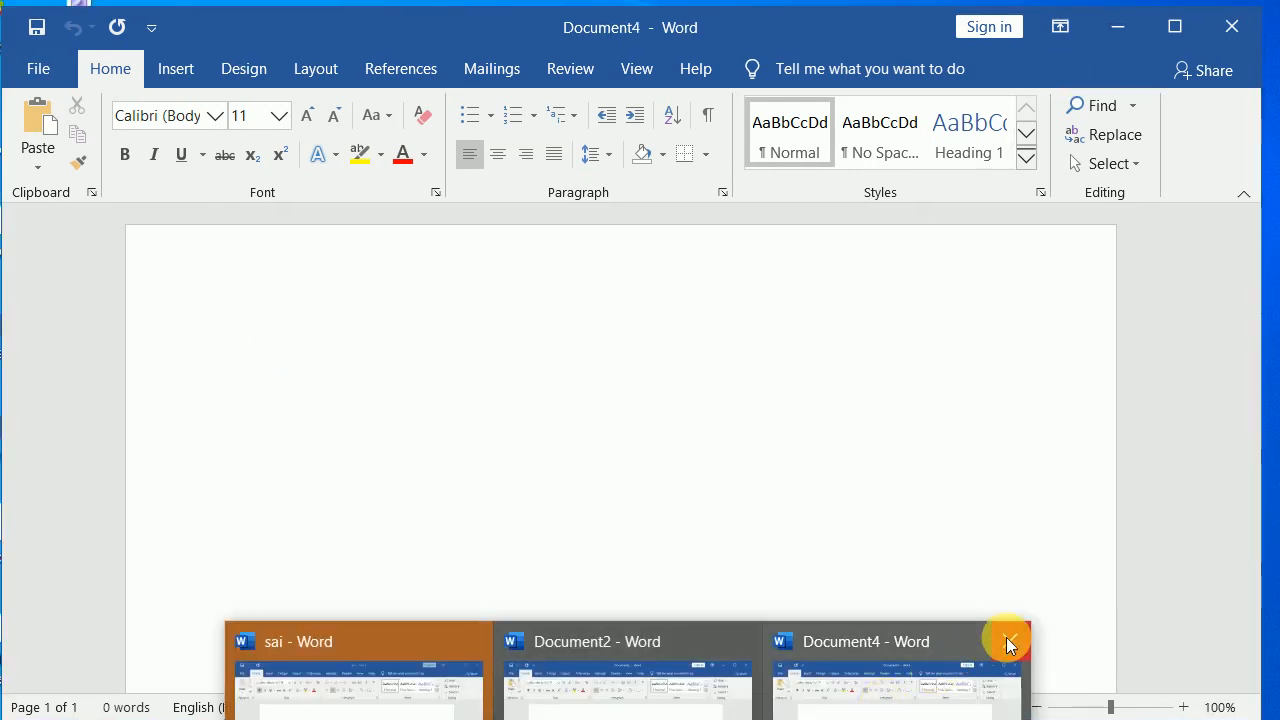
left_click(1008, 640)
left_click(868, 644)
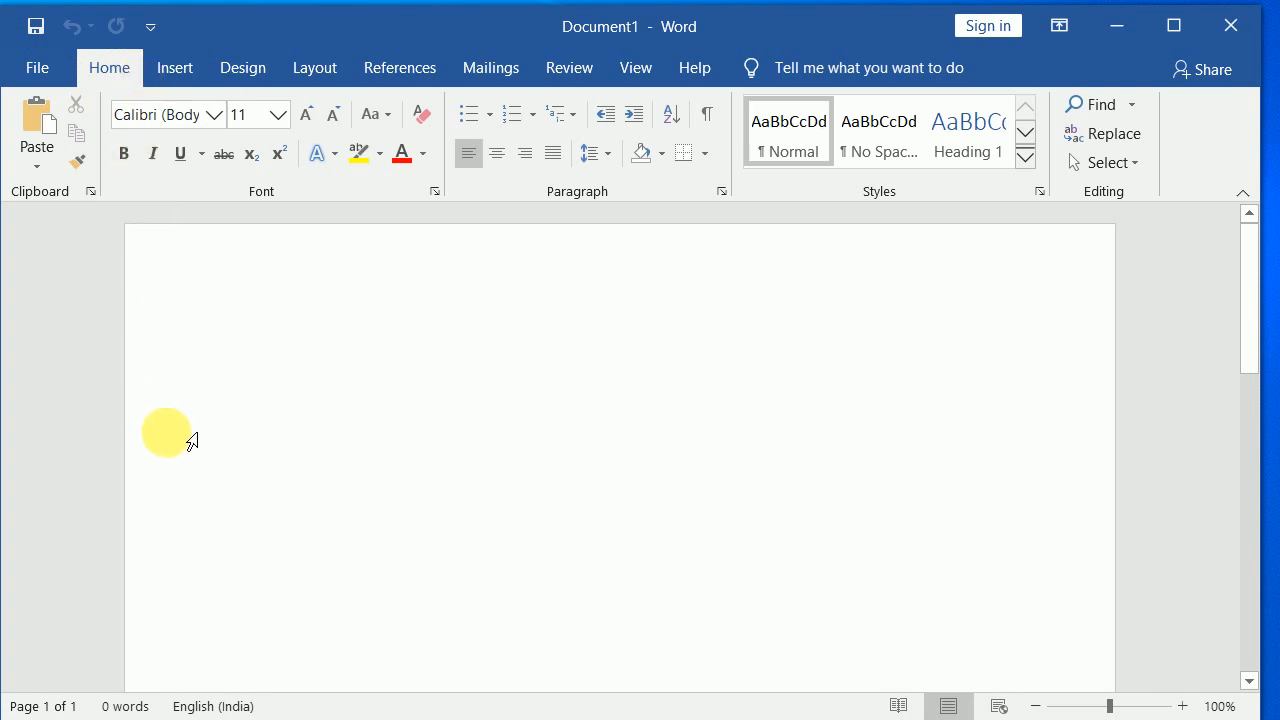
left_click(38, 67)
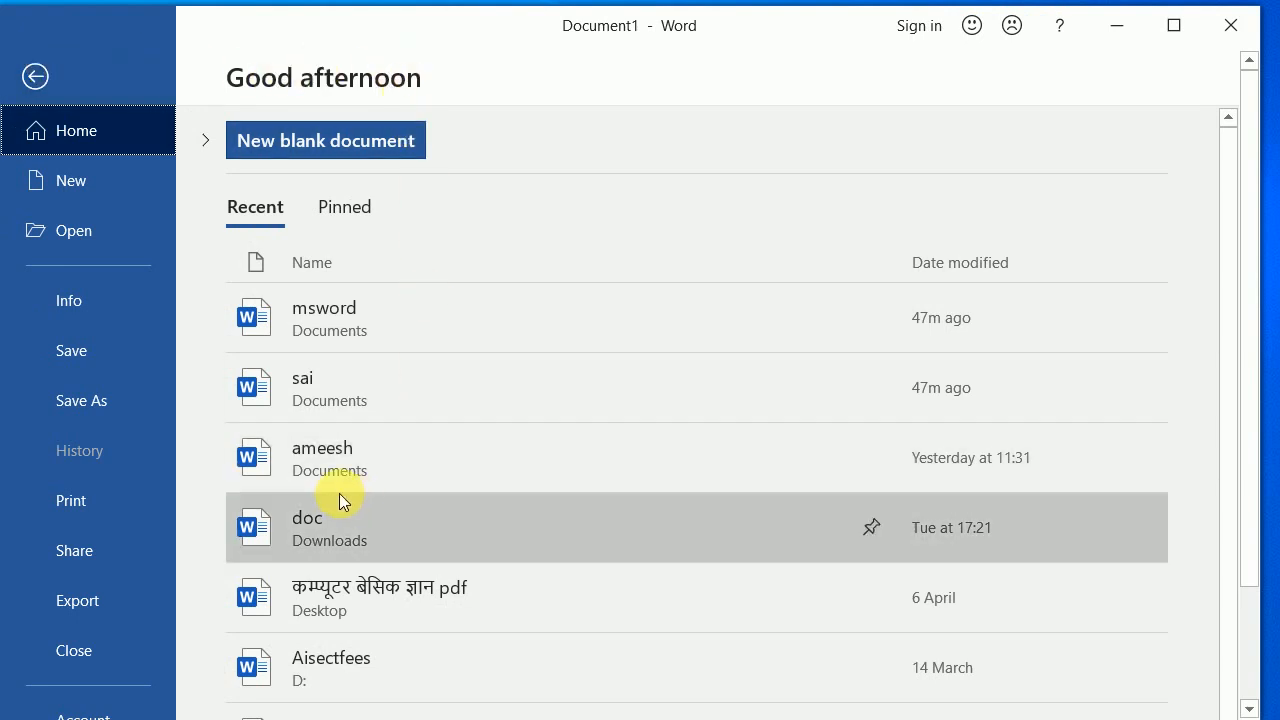
left_click(36, 77)
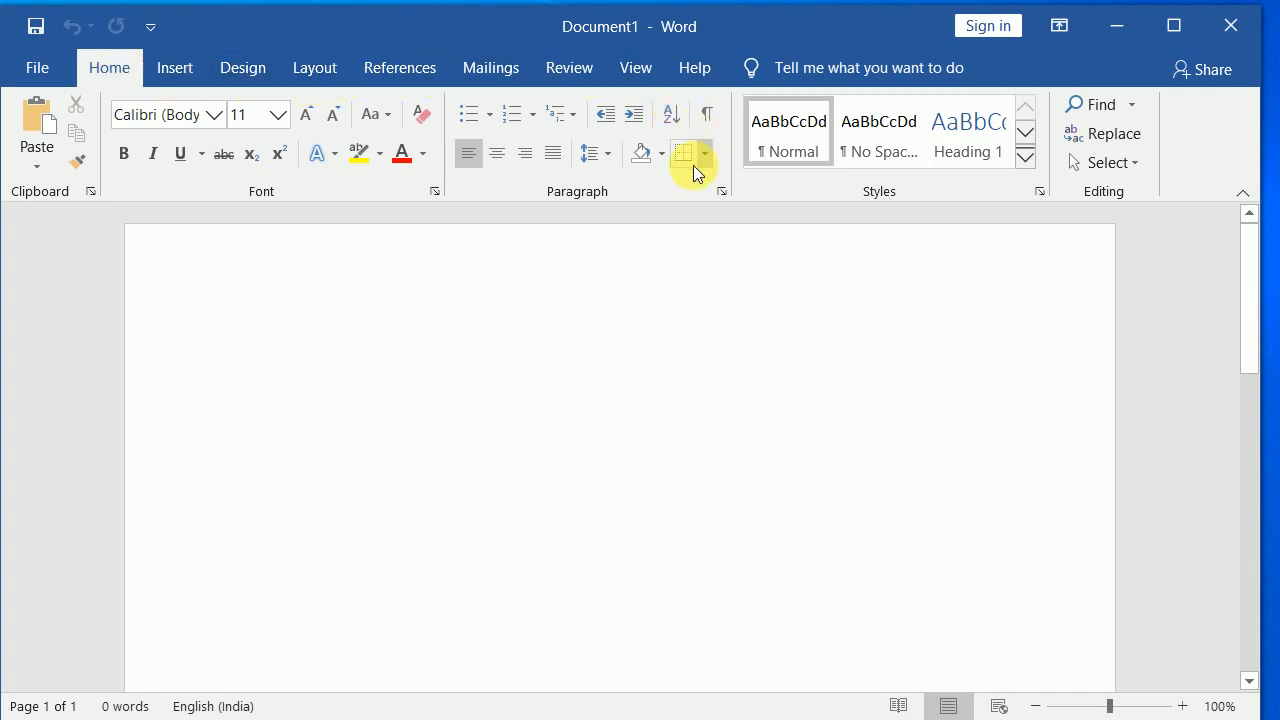
left_click(182, 74)
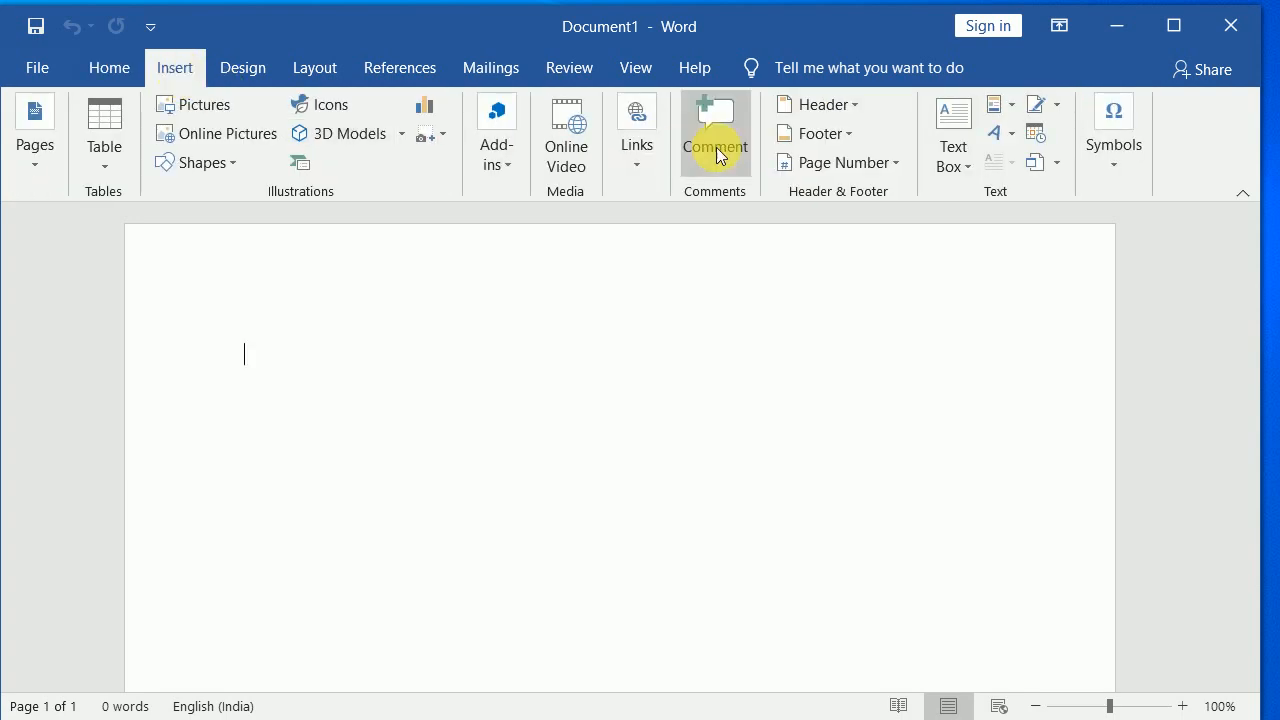
left_click(93, 73)
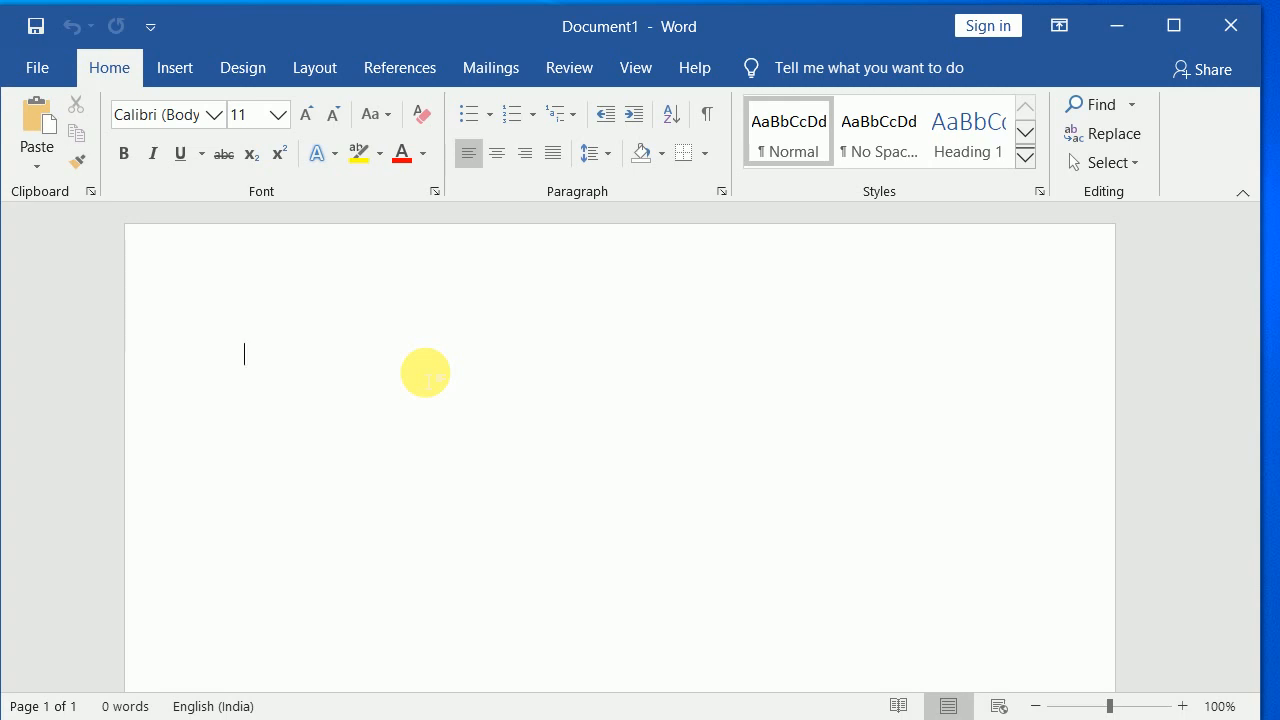
Fill the blank document with sample paragraphs using the =rand() function
type("=")
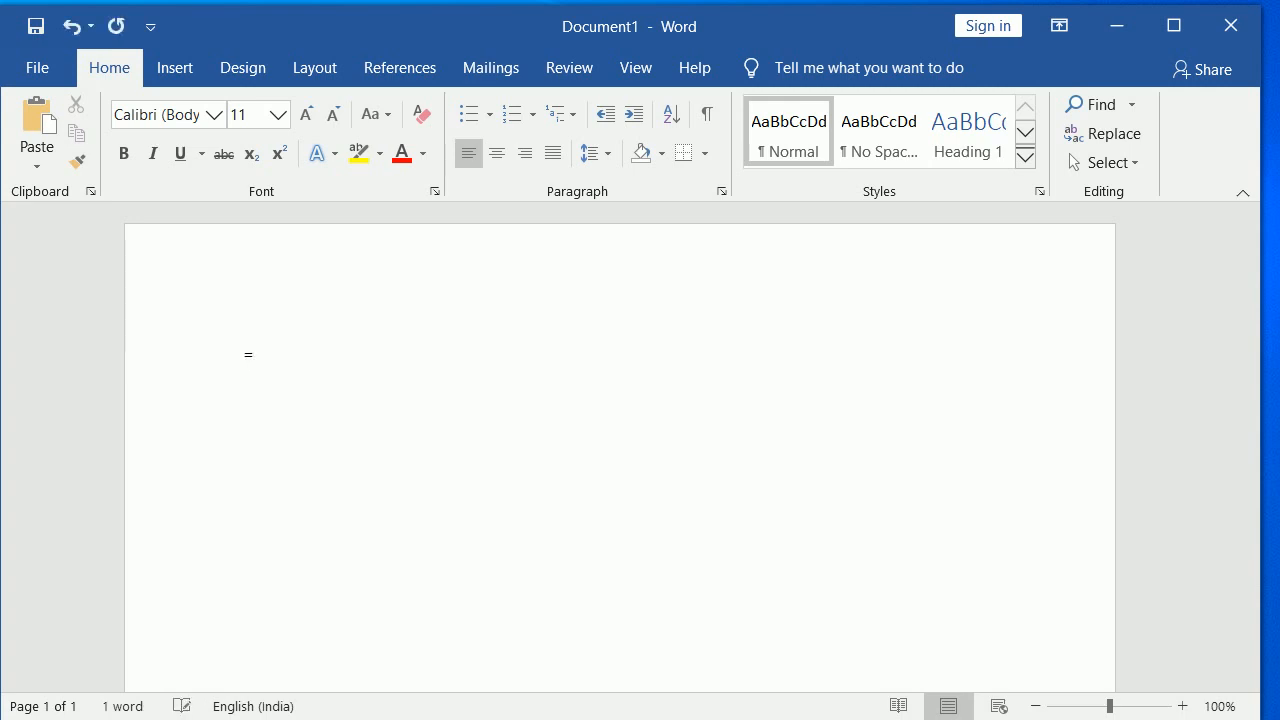
type("rand()")
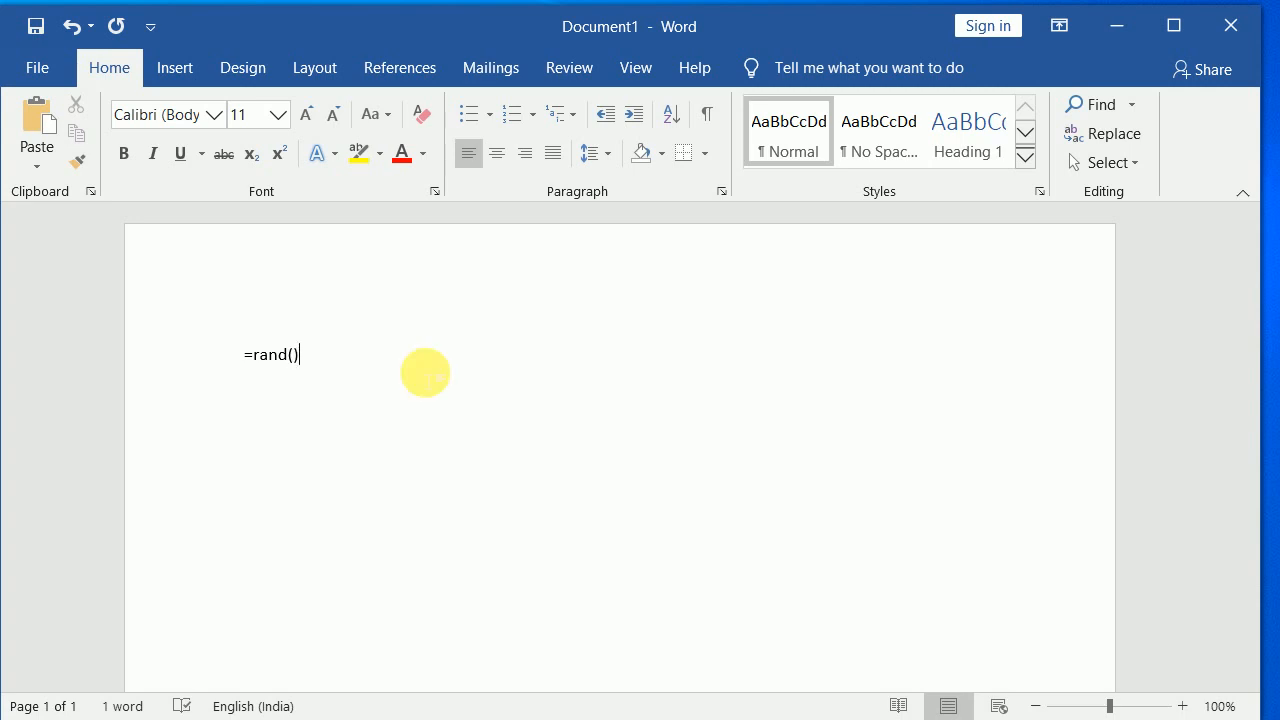
key("Return")
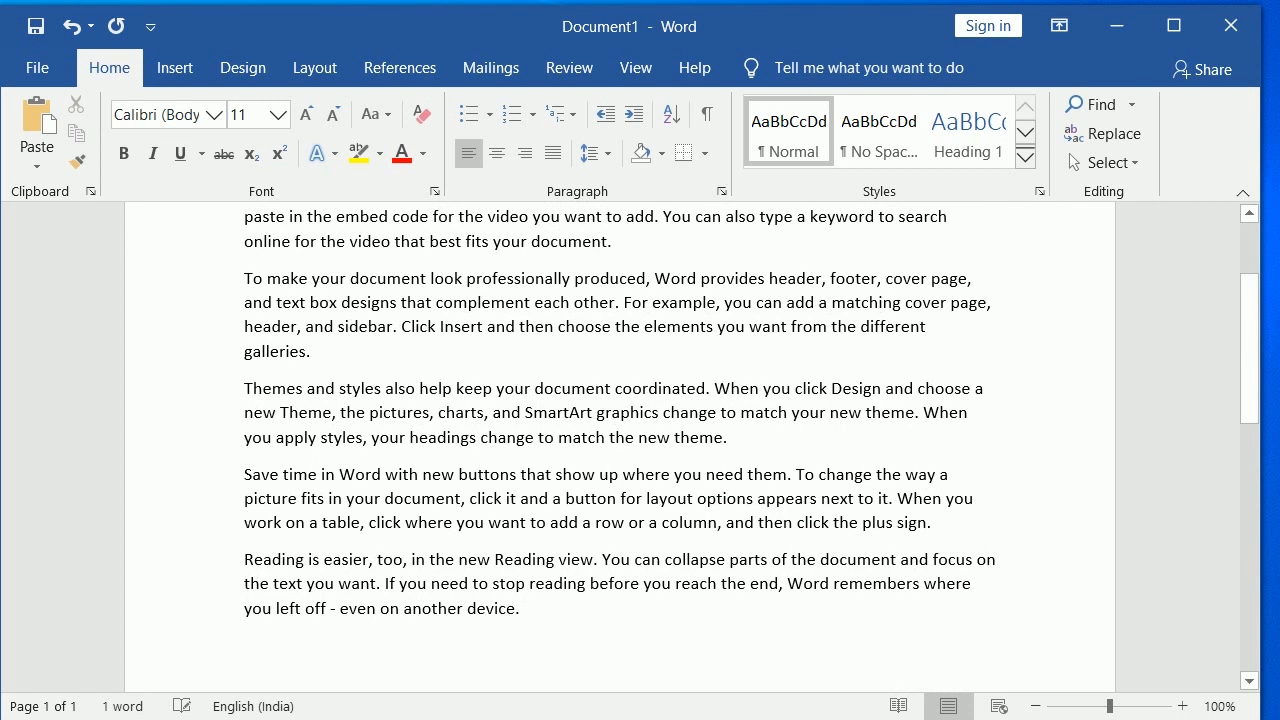
scroll(421, 375, "up", 2)
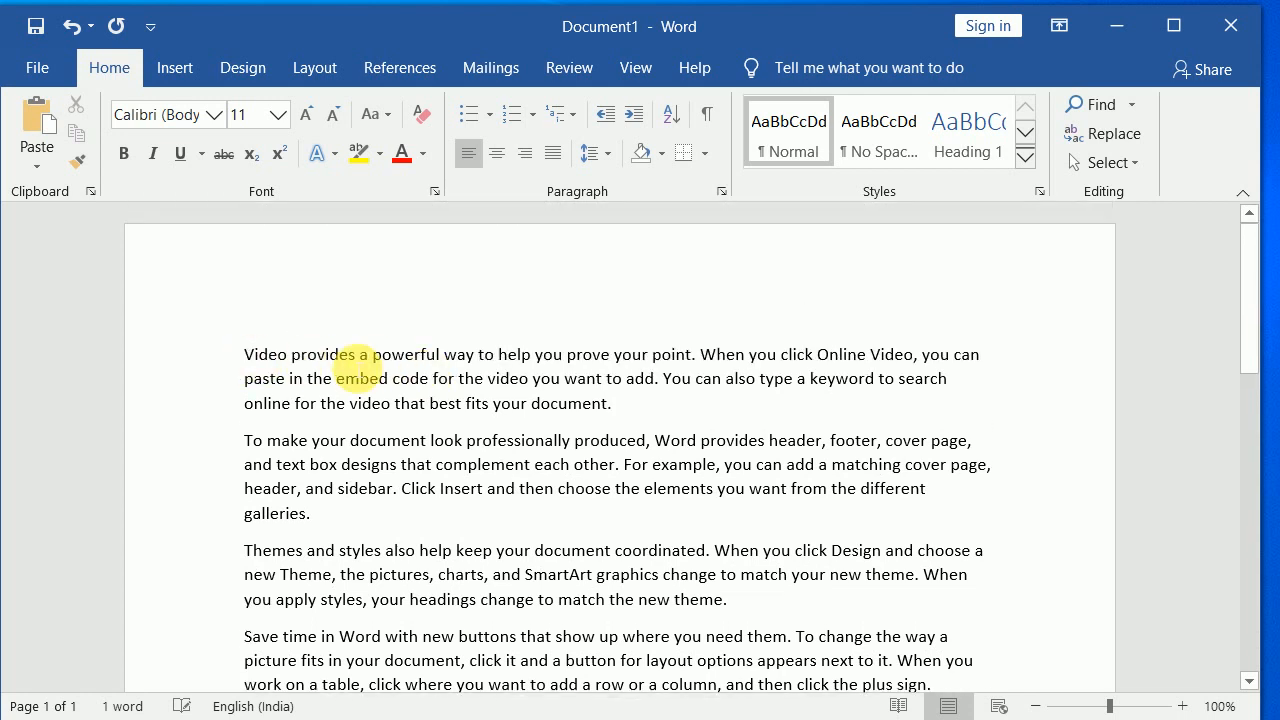
scroll(358, 370, "down", 1)
scroll(358, 370, "up", 1)
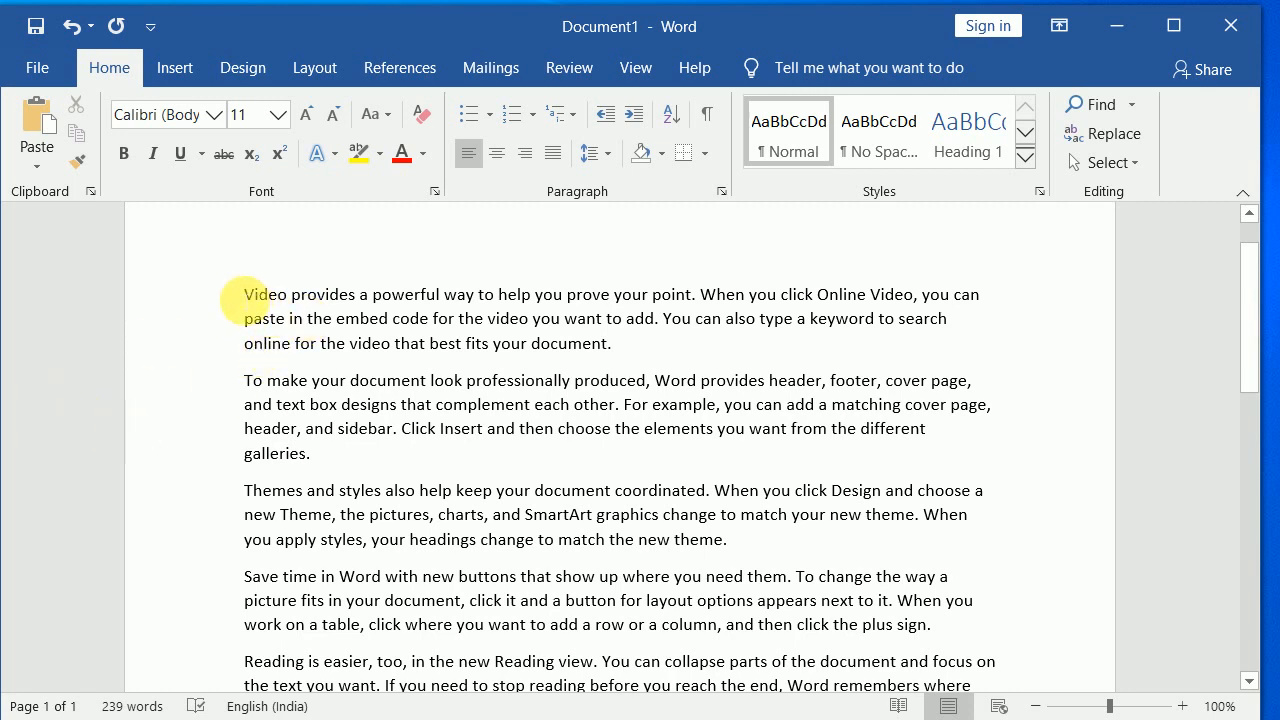
Make the first paragraph, starting with "Video provides", bold
left_click_drag(258, 299, 609, 343)
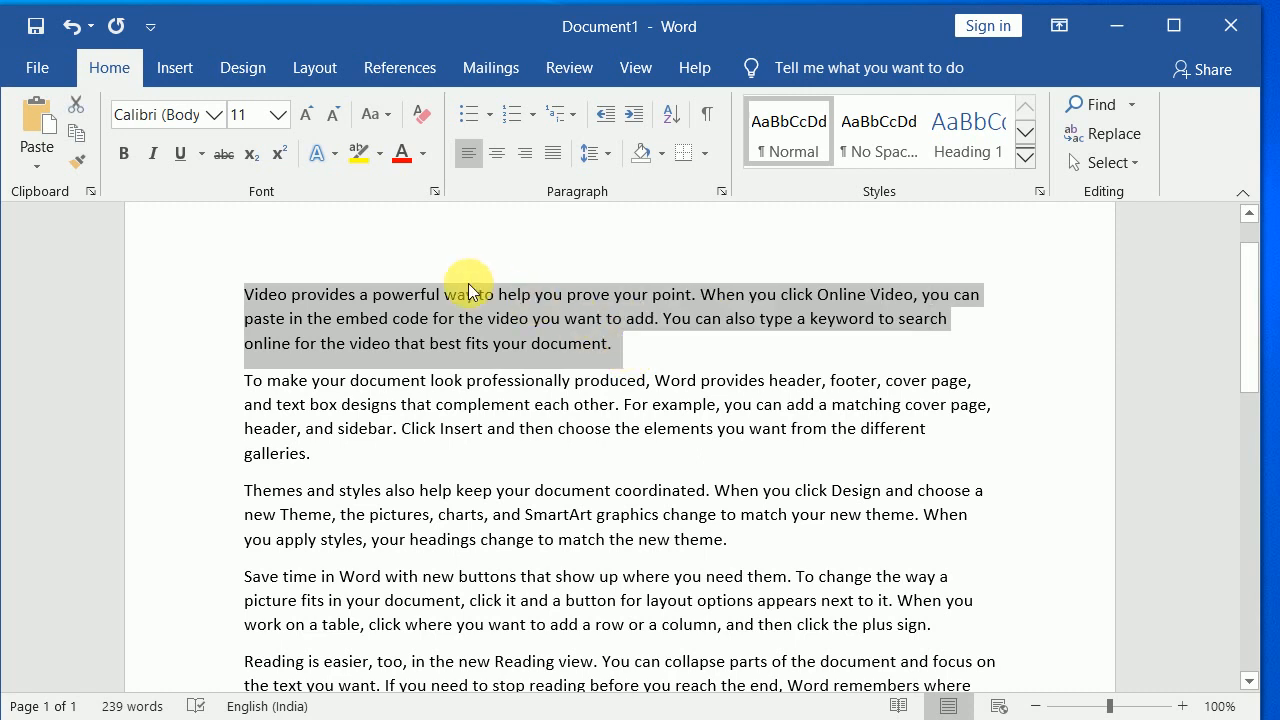
left_click(126, 164)
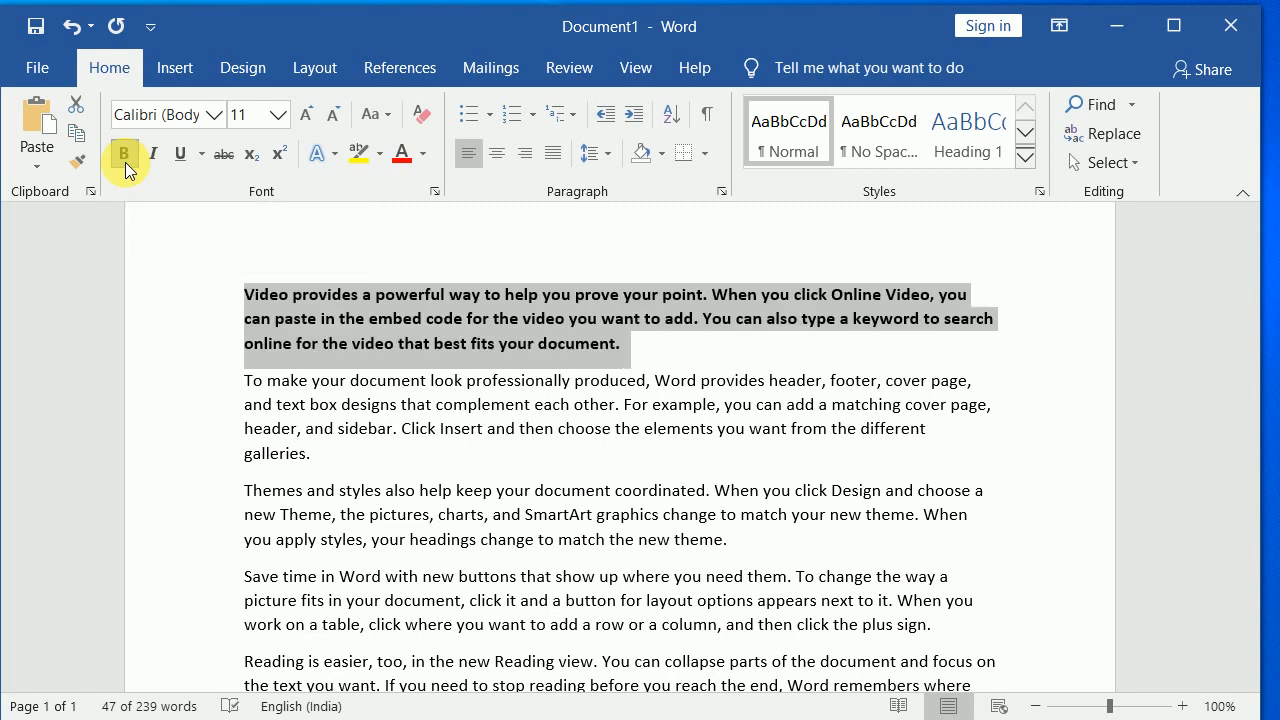
left_click(413, 346)
Apply italic and underline formatting to the whole first paragraph
left_click_drag(246, 294, 618, 352)
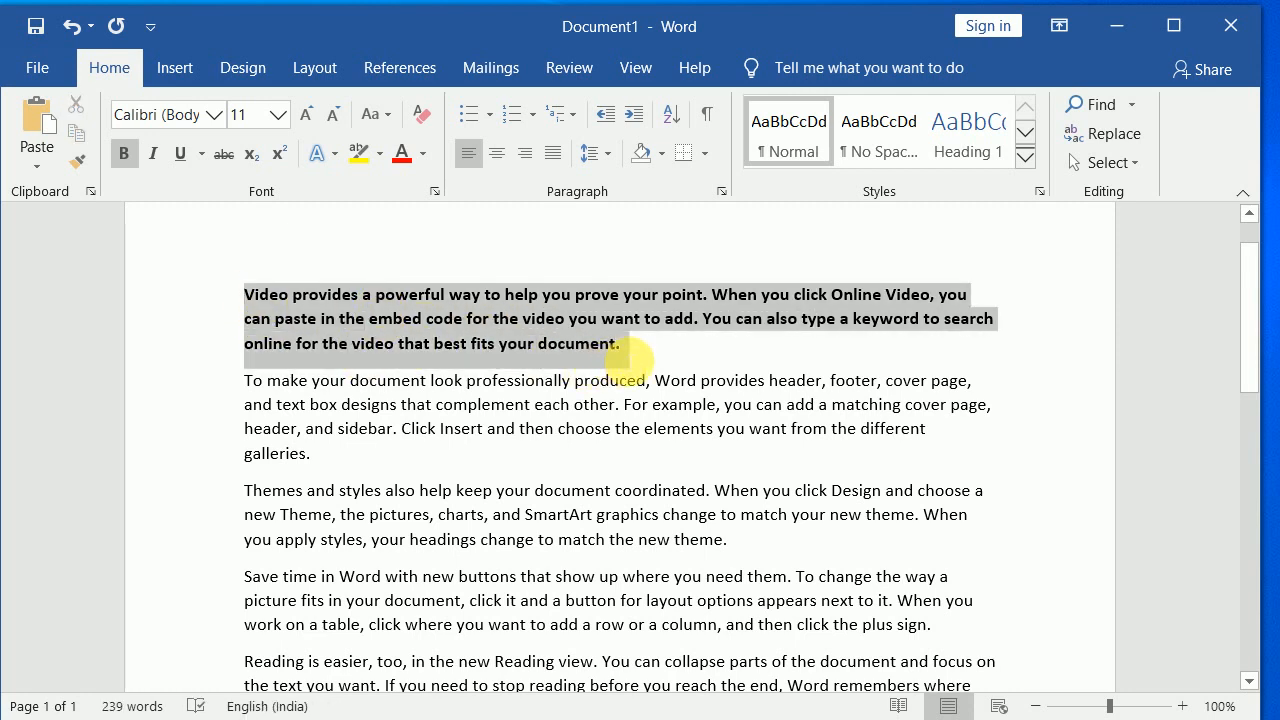
left_click(570, 410)
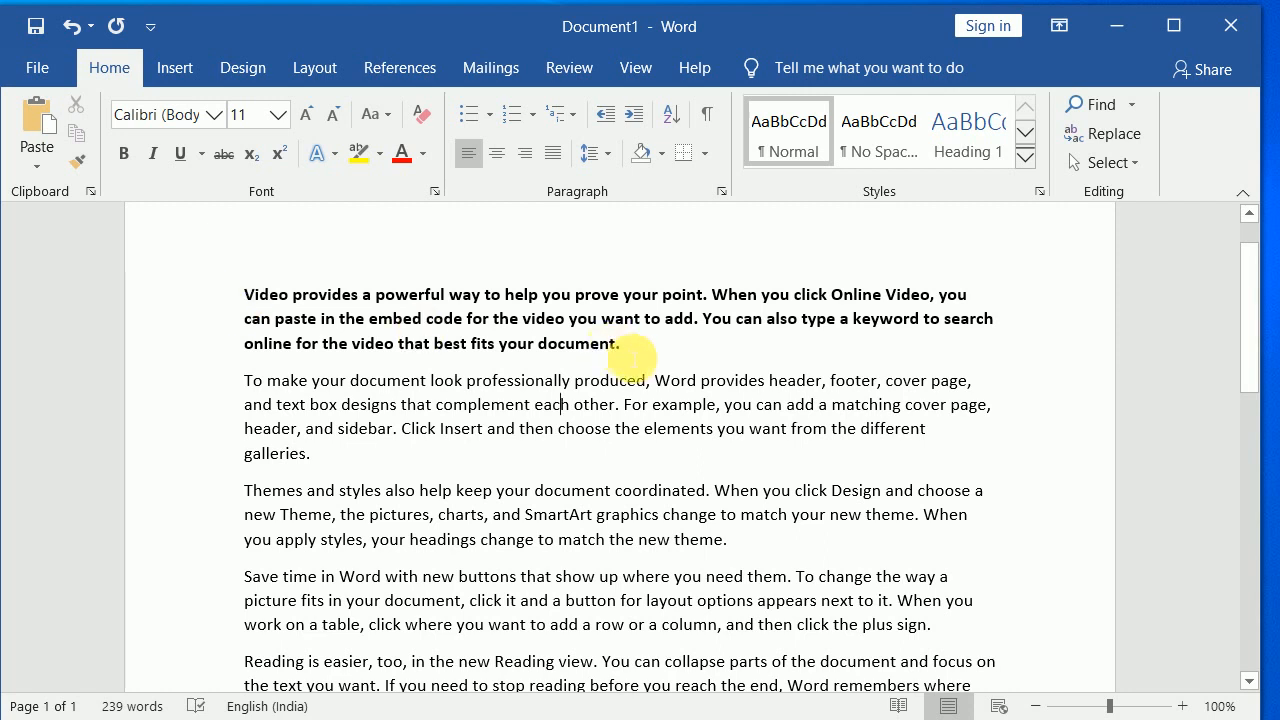
left_click(626, 343)
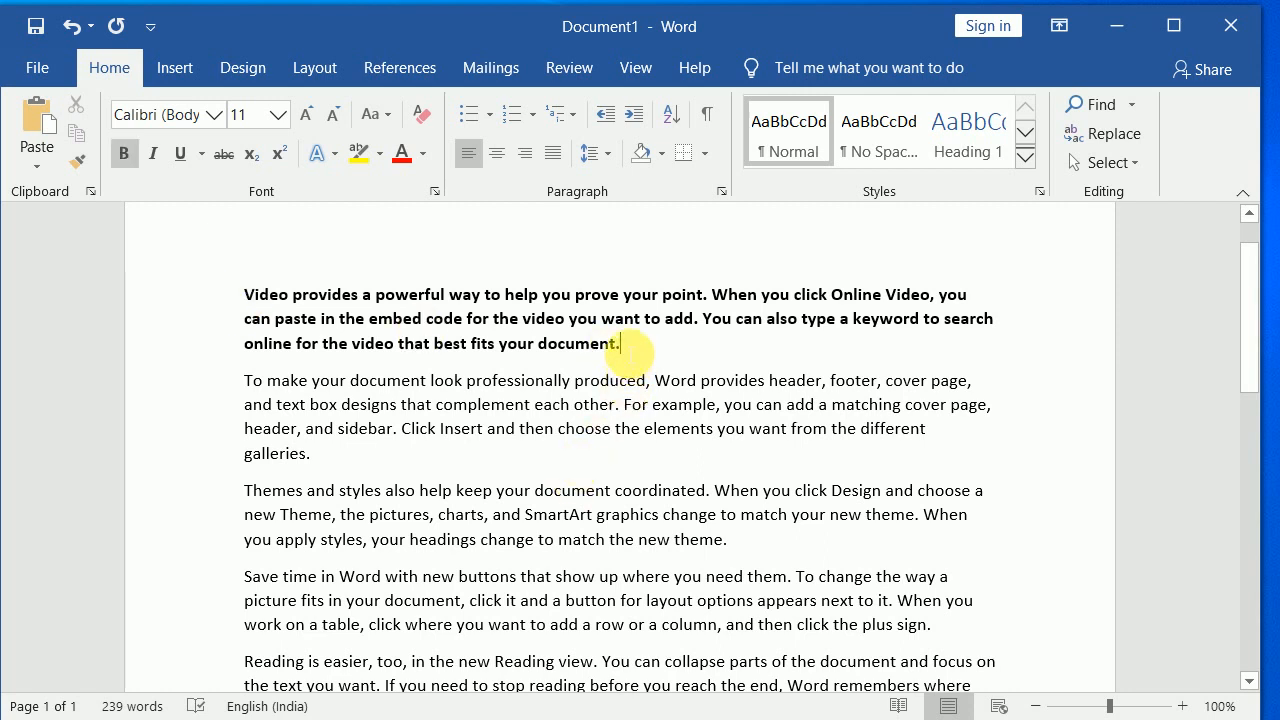
left_click_drag(623, 345, 238, 304)
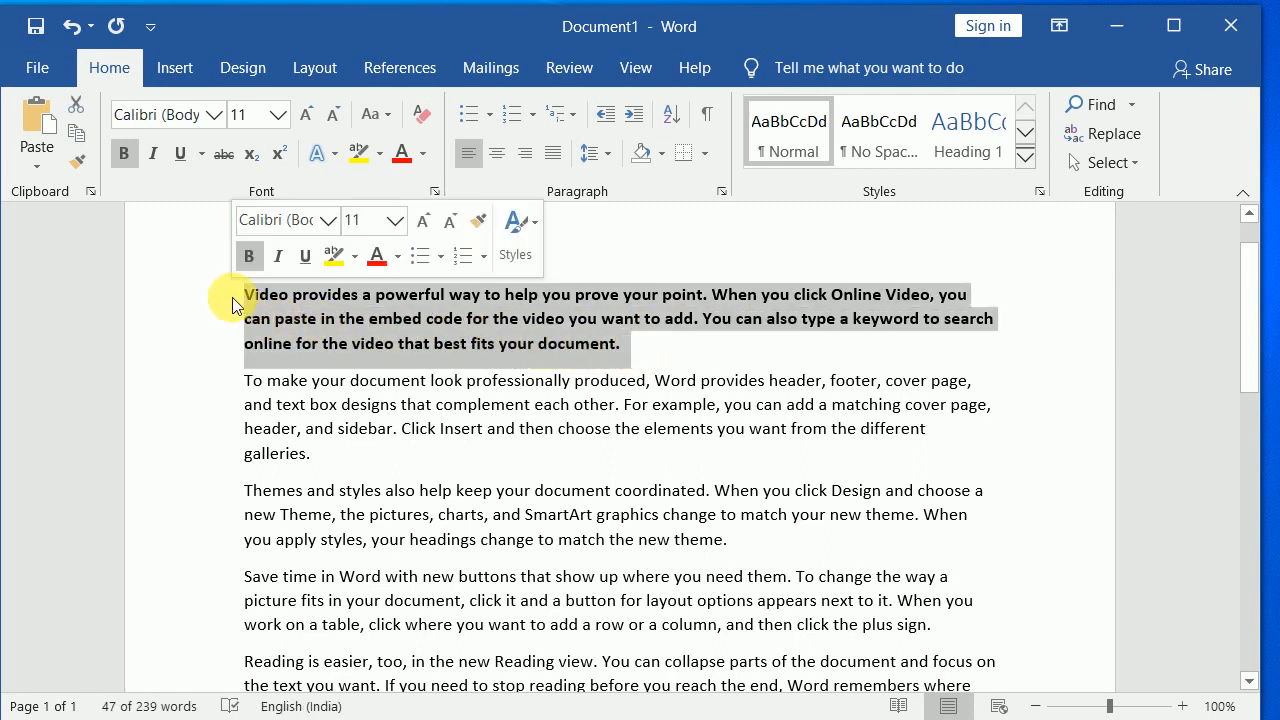
left_click(151, 160)
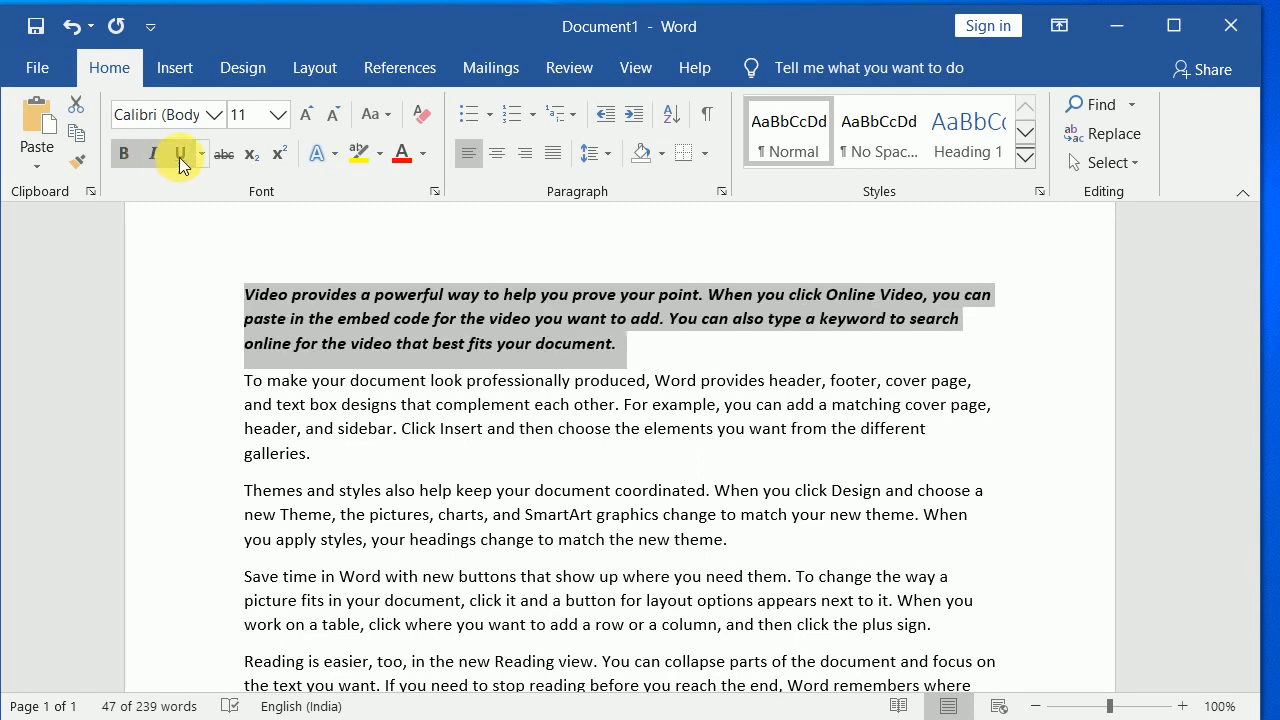
left_click(181, 160)
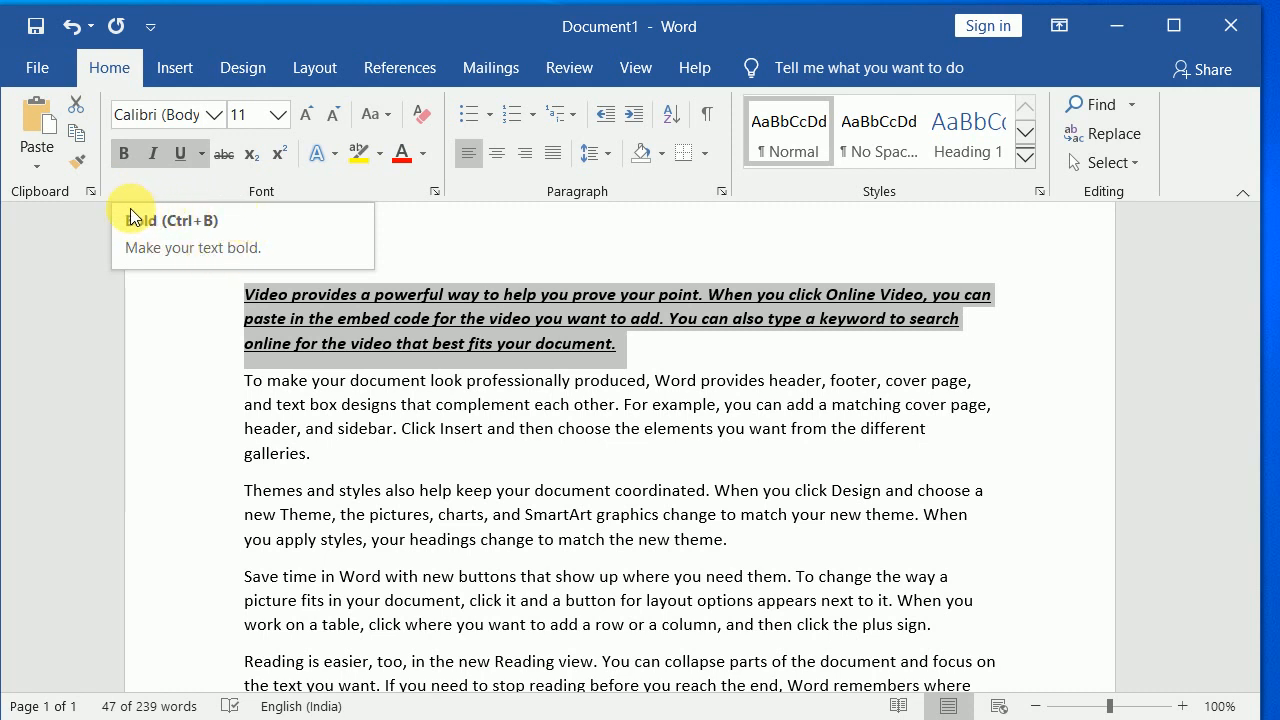
left_click(155, 156)
left_click(155, 156)
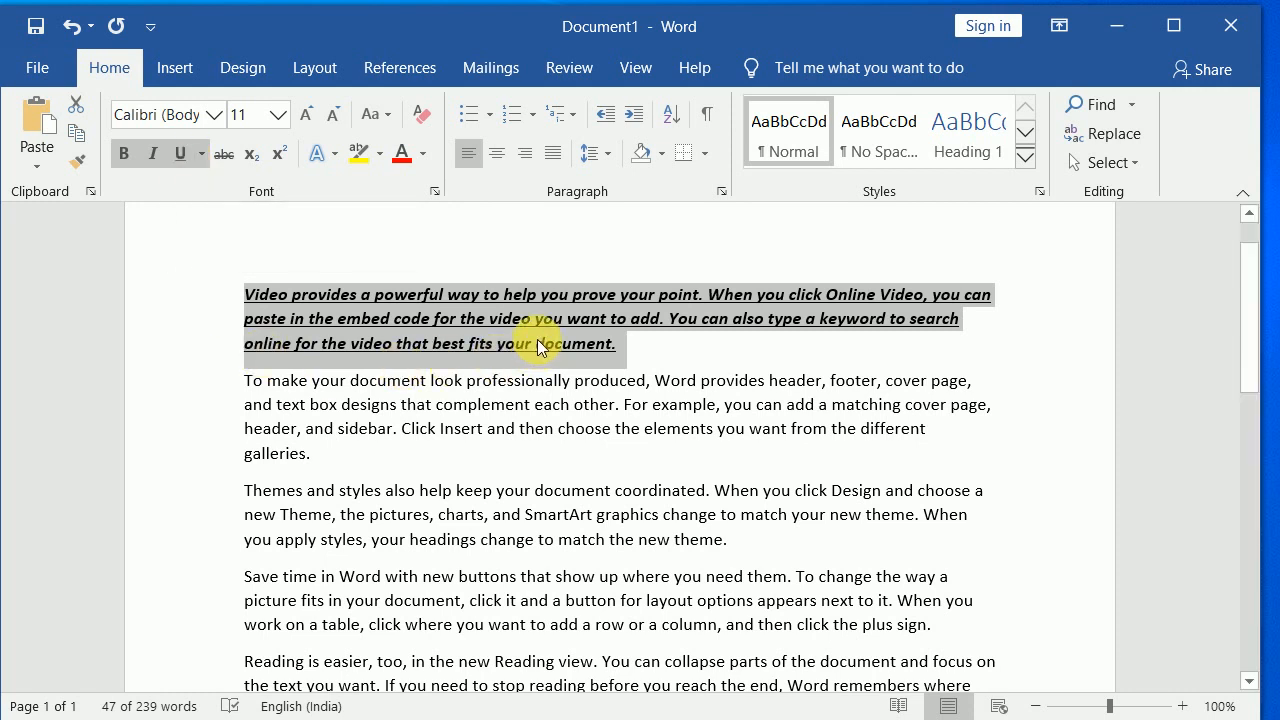
Remove the bold, italic and underline formatting from the first paragraph
left_click(123, 155)
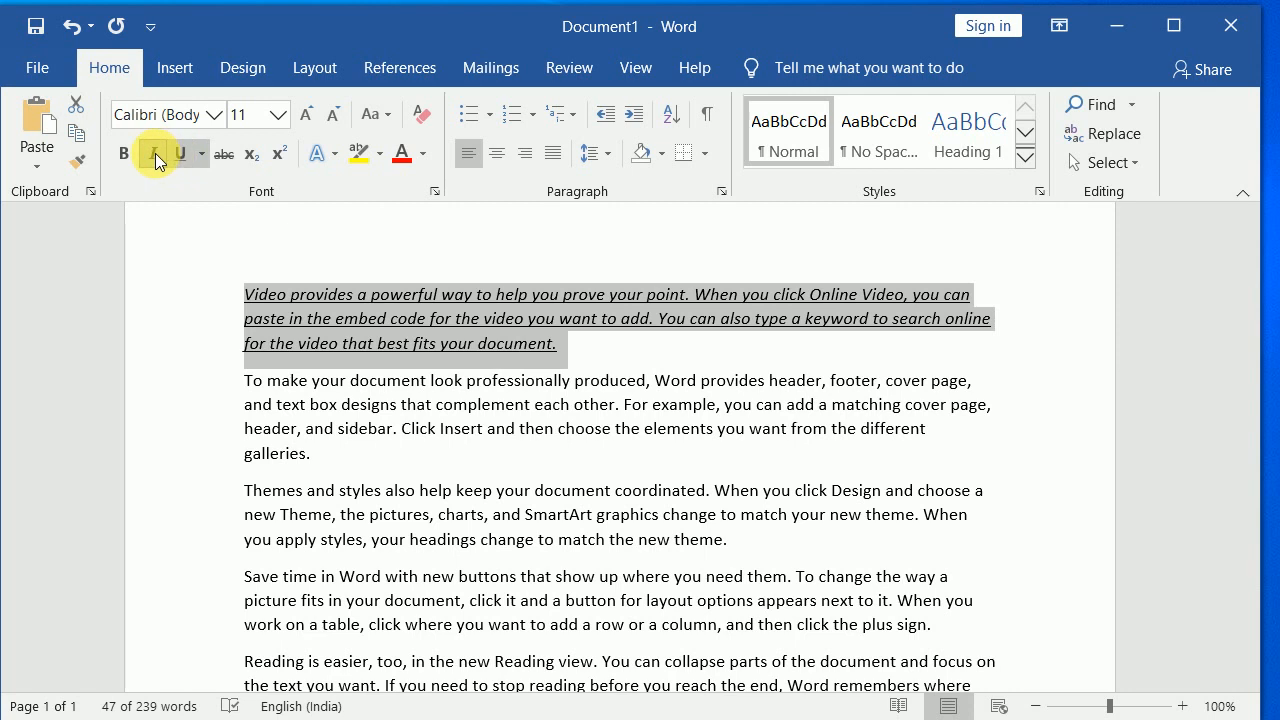
left_click(155, 155)
left_click(181, 155)
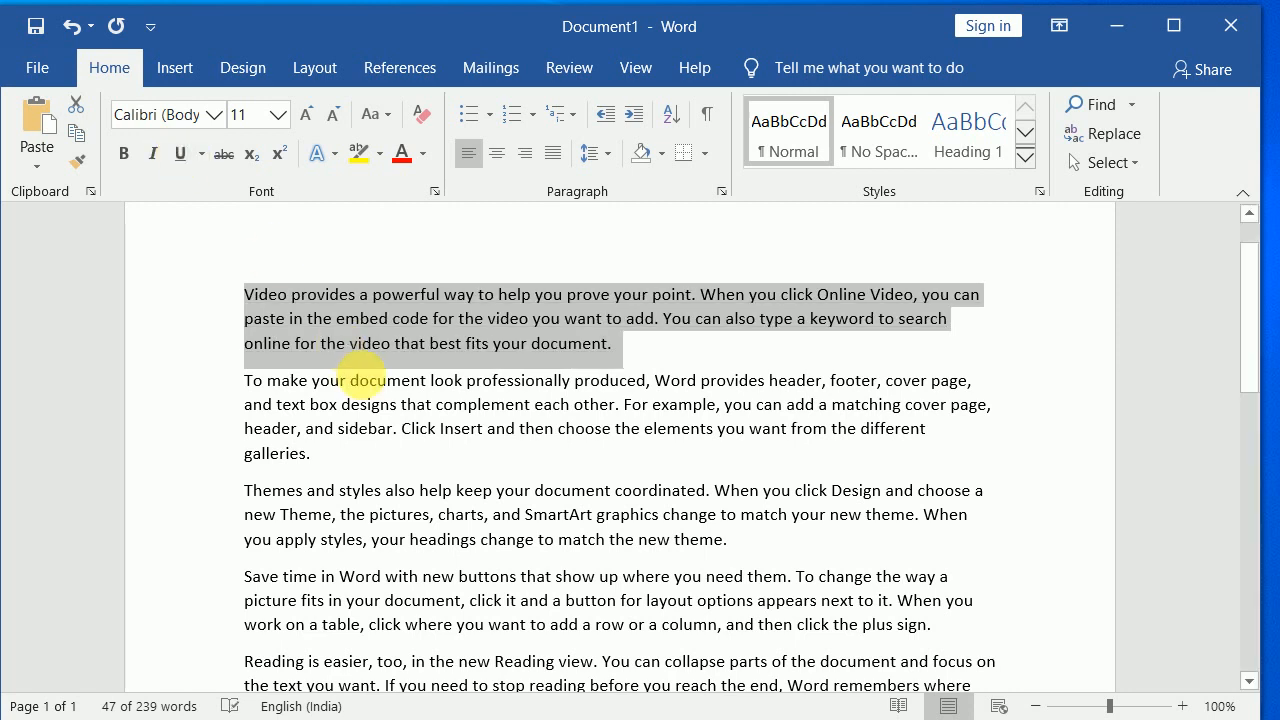
Add a new line above the first paragraph and enter WELCOME as the heading
left_click(286, 306)
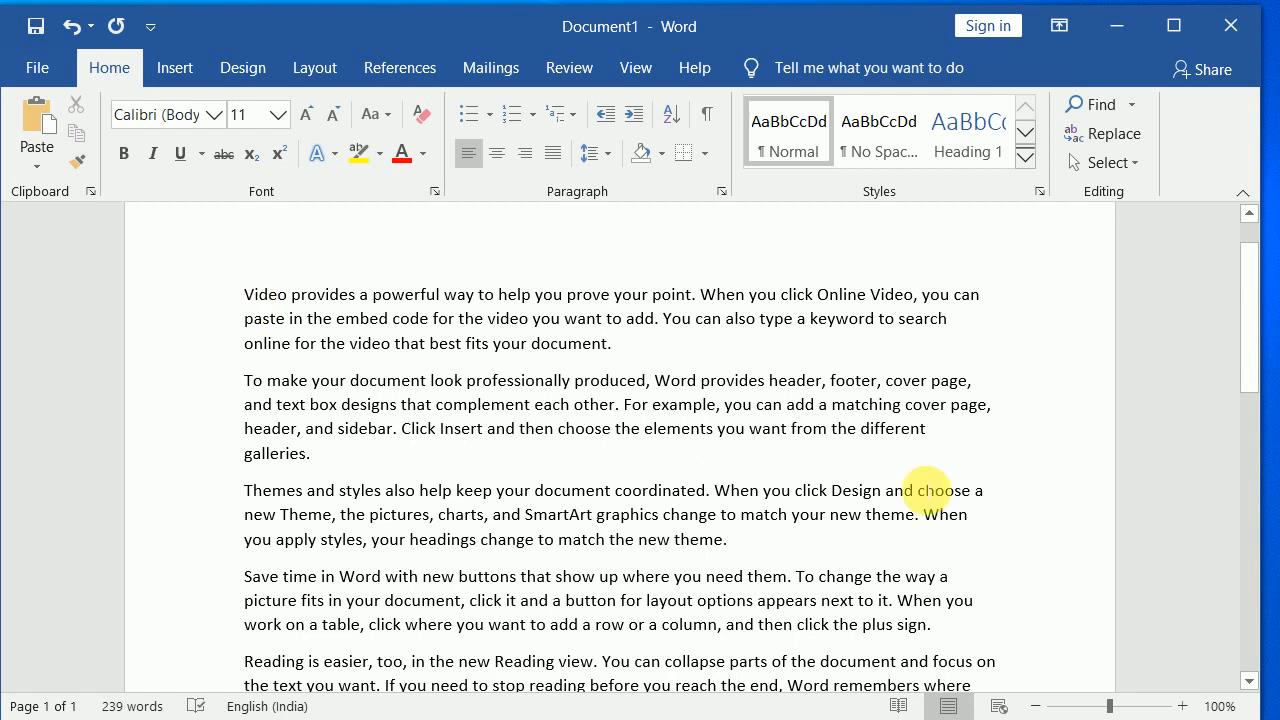
scroll(928, 490, "up", 1)
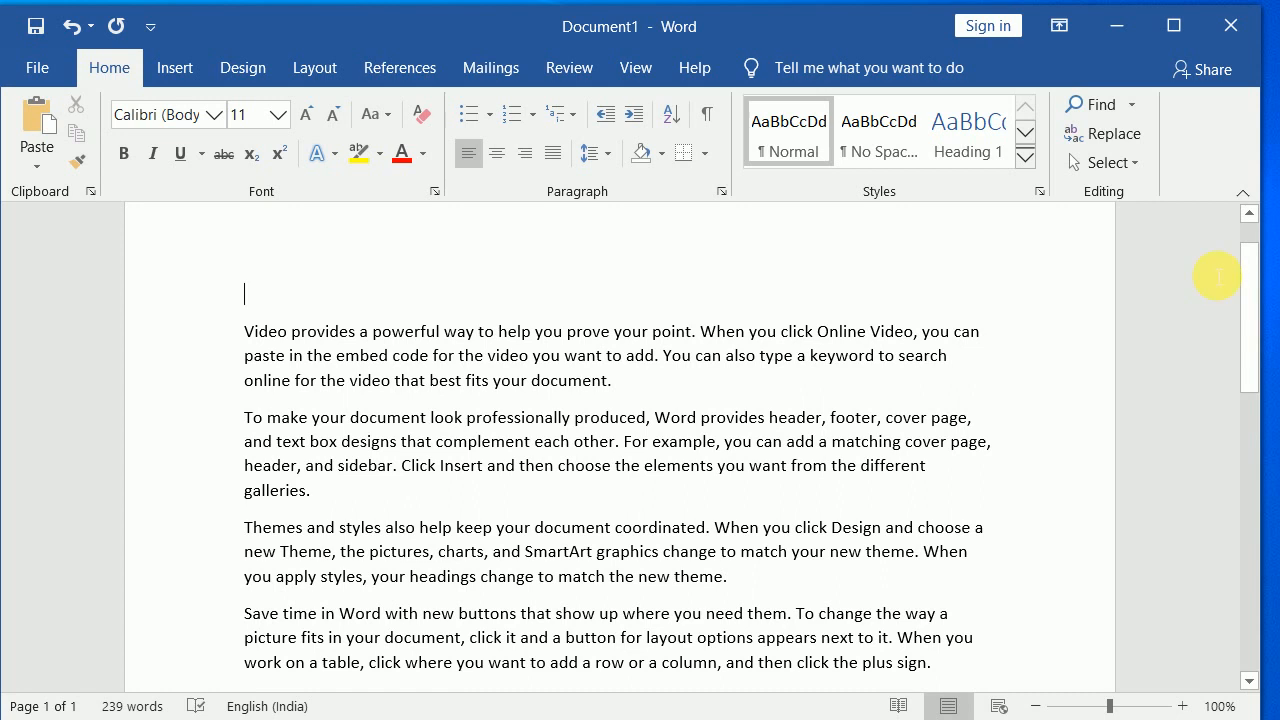
type("WEL")
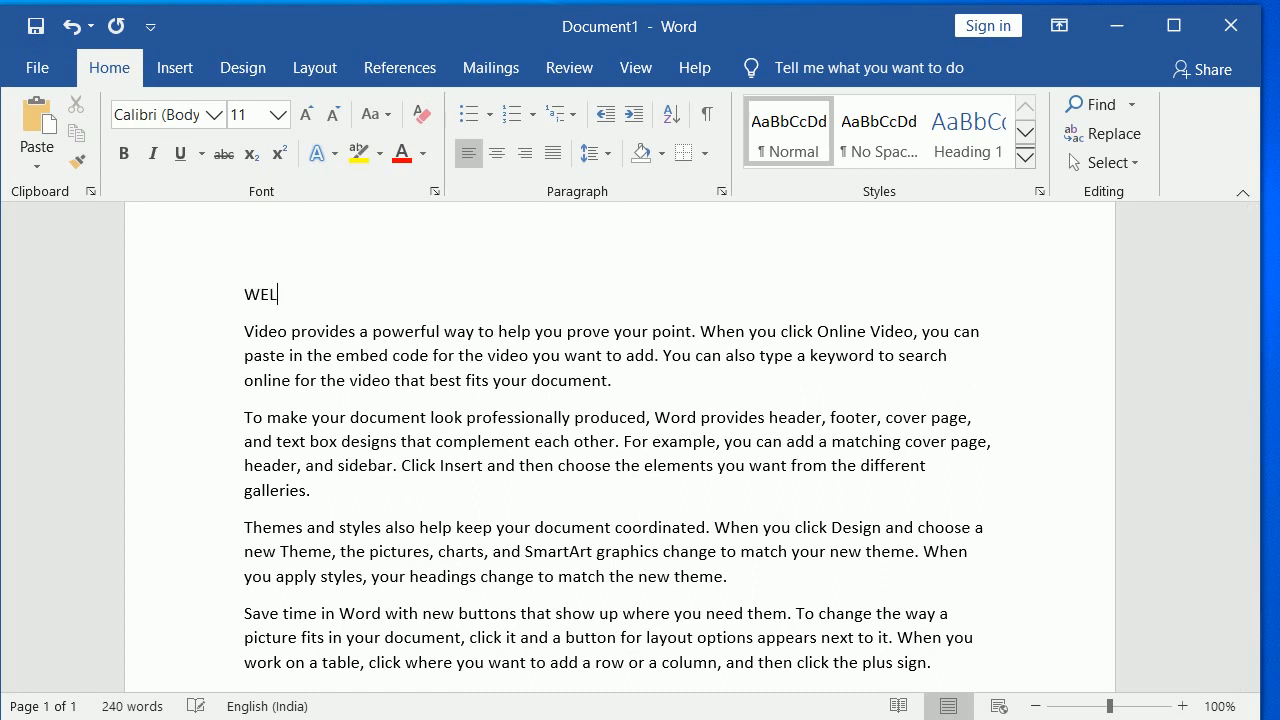
type("COME")
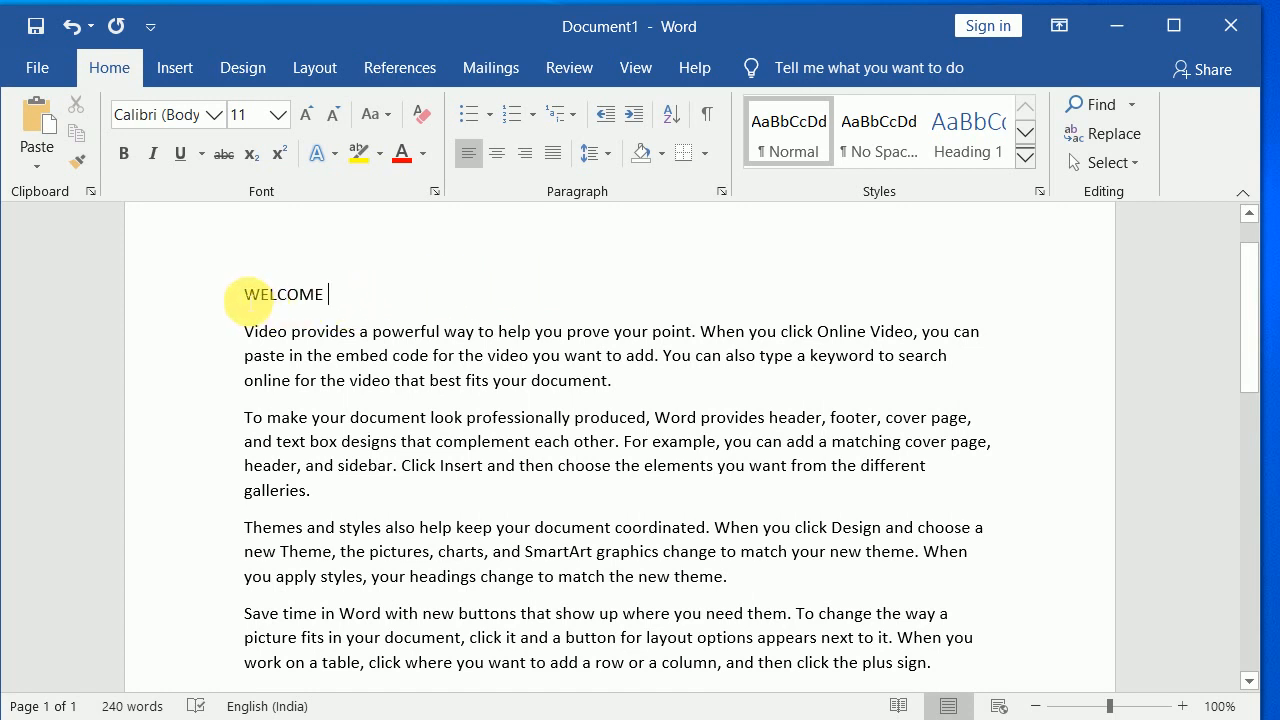
left_click_drag(245, 296, 259, 296)
left_click(572, 220)
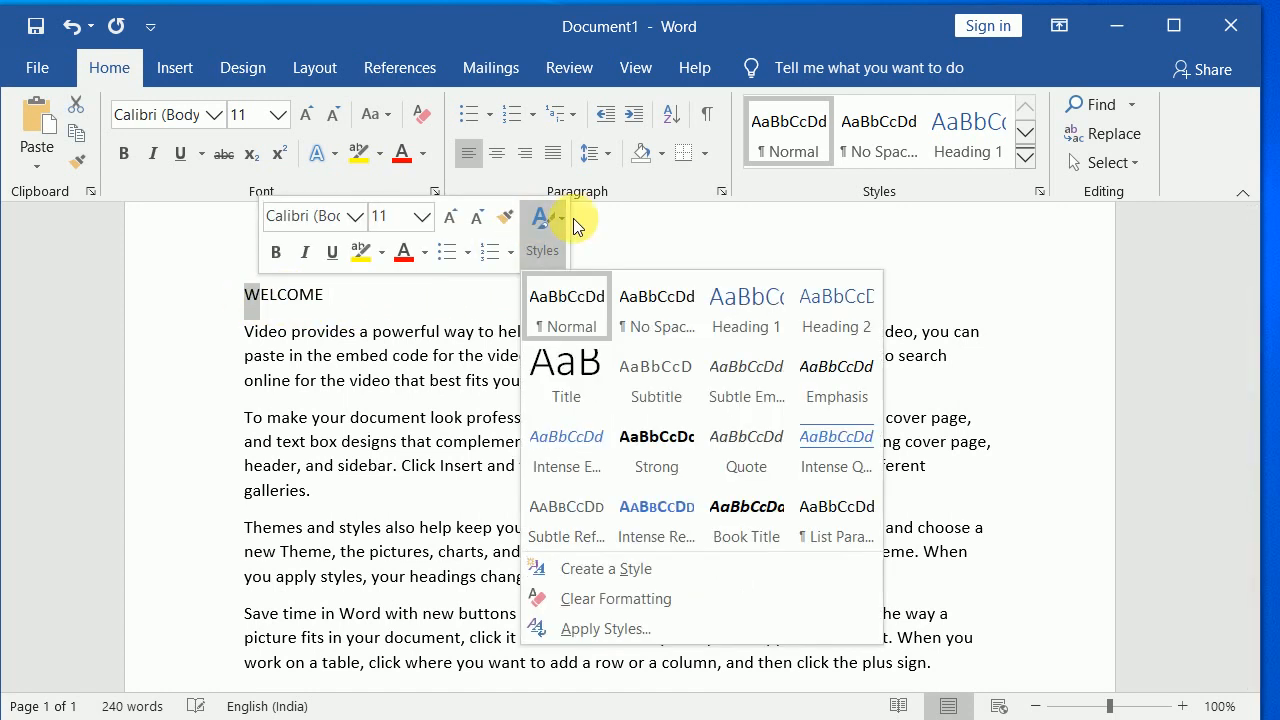
left_click(573, 220)
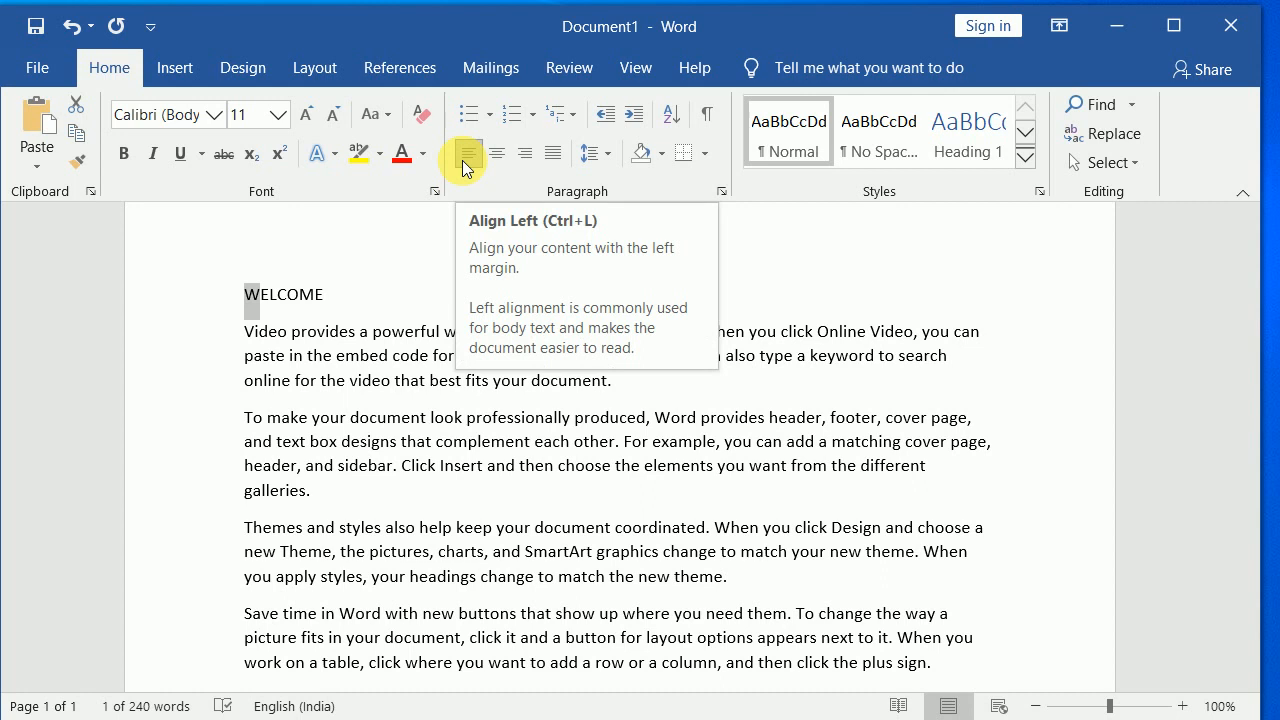
left_click(374, 280)
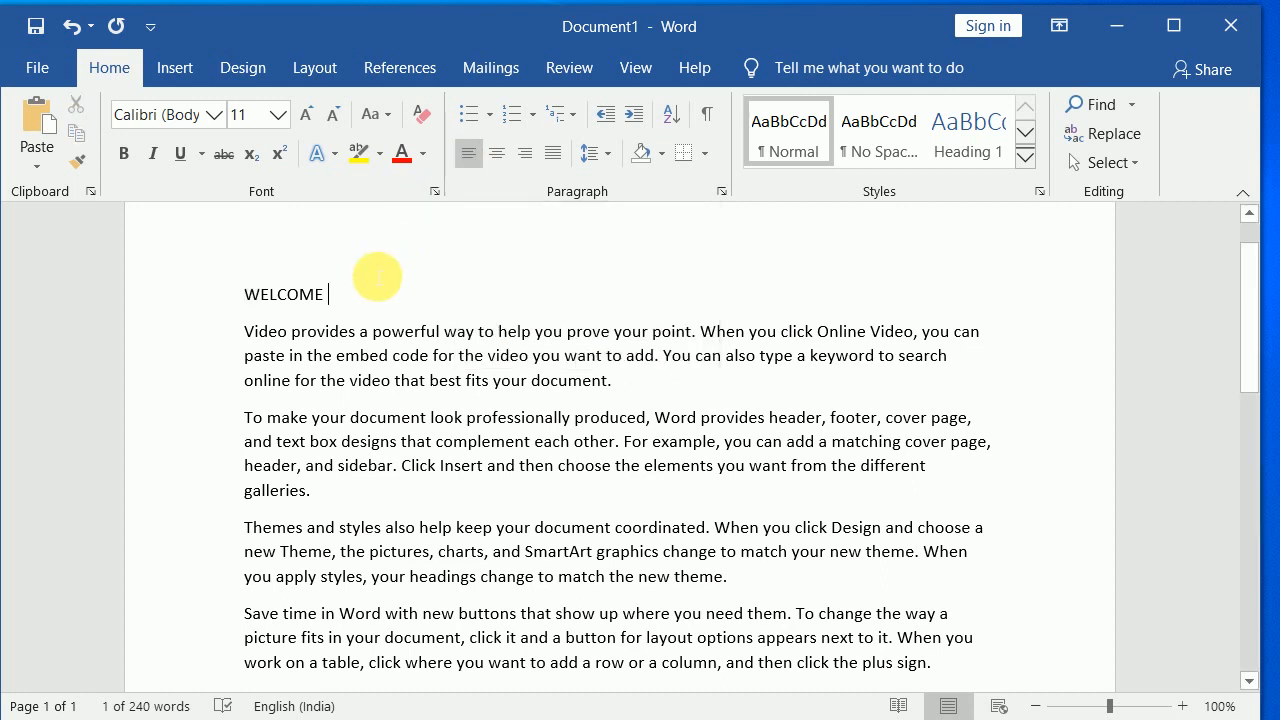
Add a new line below the WELCOME heading, right-align it and enter a short sample text
key("Return")
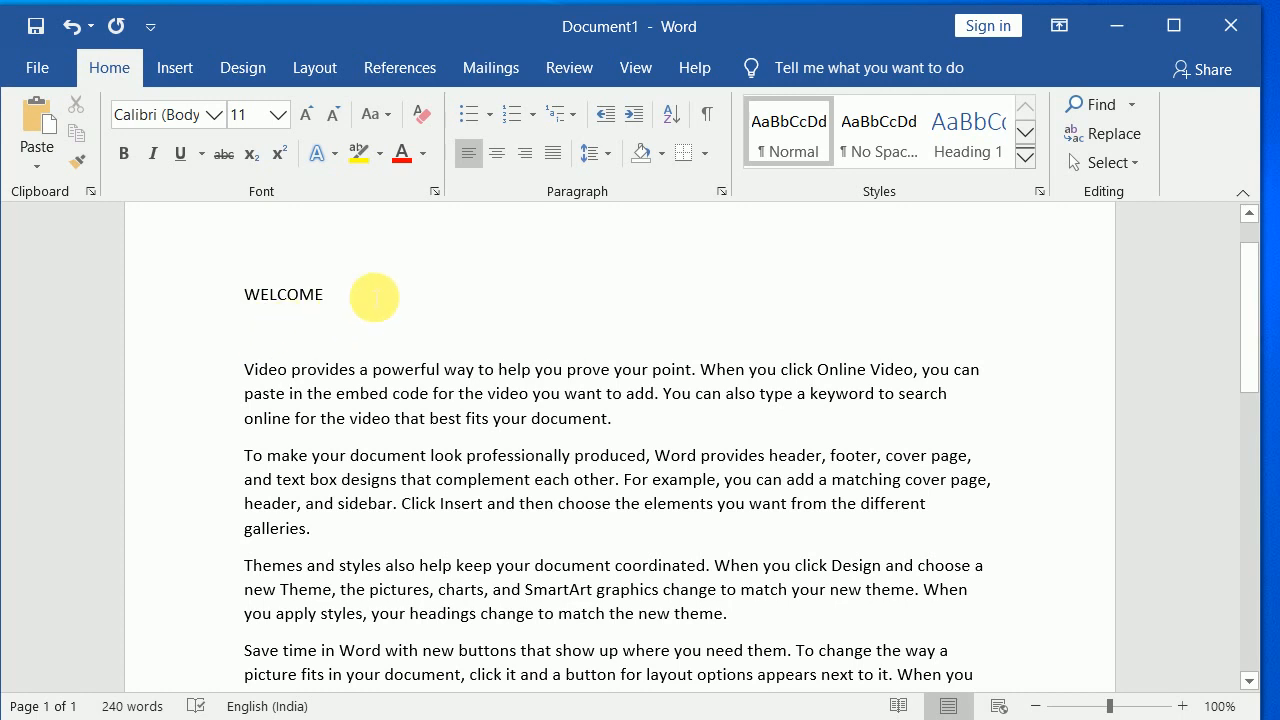
left_click(527, 157)
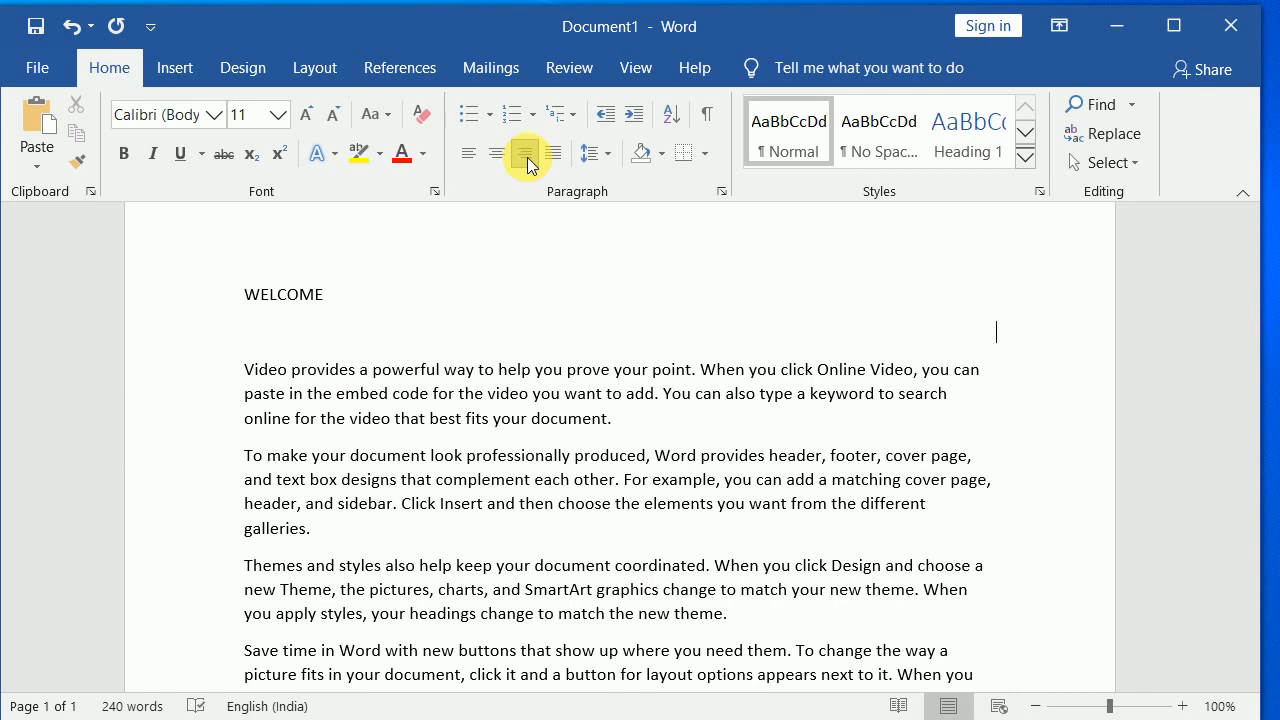
type("sai ram")
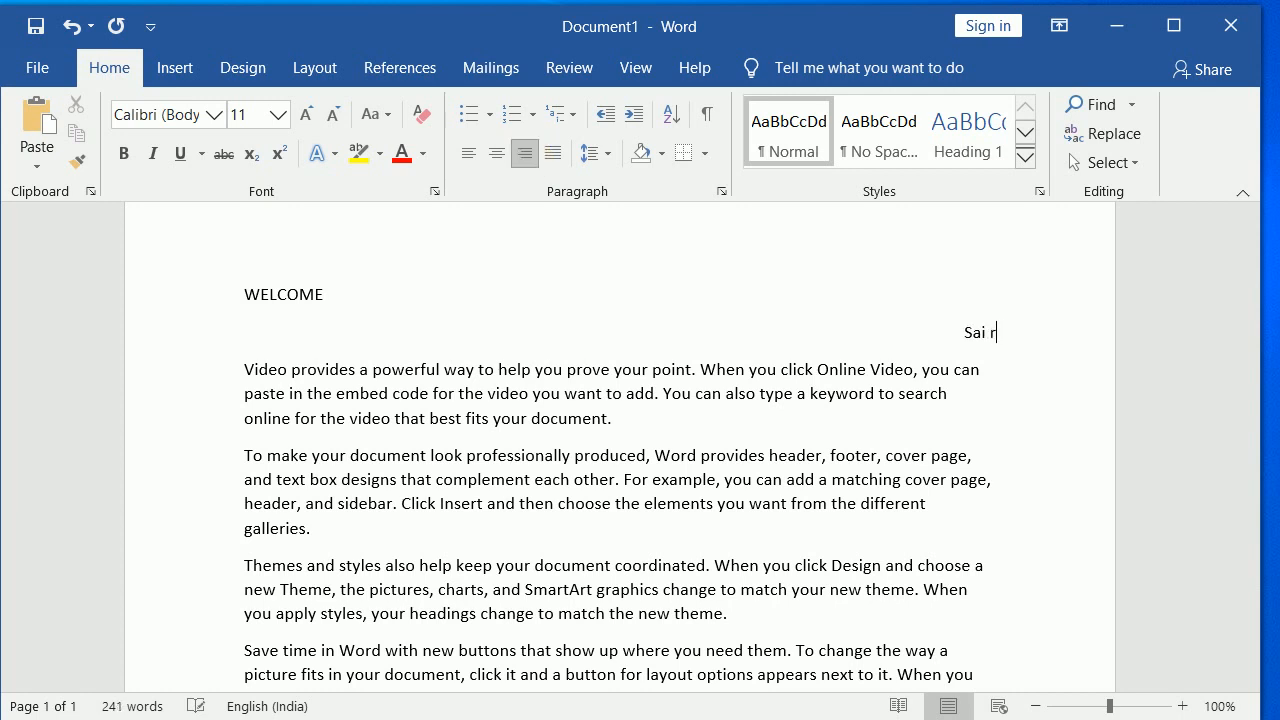
Delete the right-aligned sample text below WELCOME and center the empty line
key("BackSpace")
key("BackSpace")
key("BackSpace")
key("BackSpace")
key("BackSpace")
key("BackSpace")
key("BackSpace")
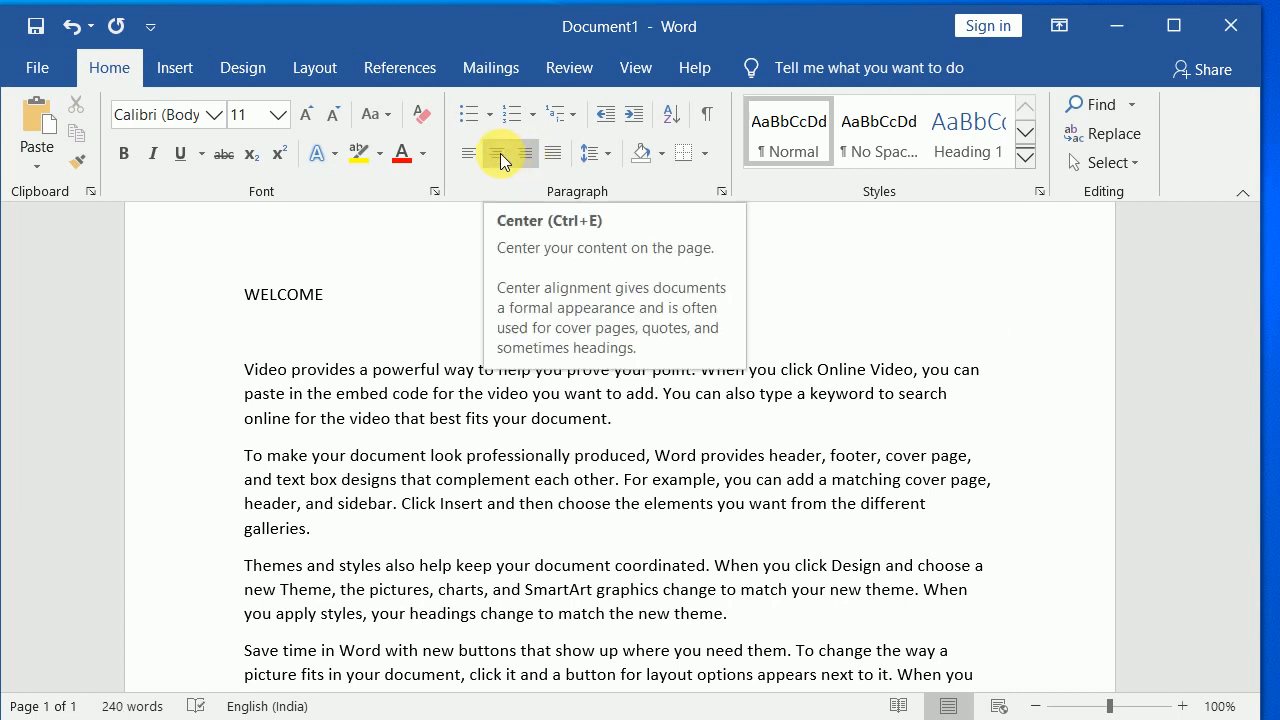
left_click(500, 155)
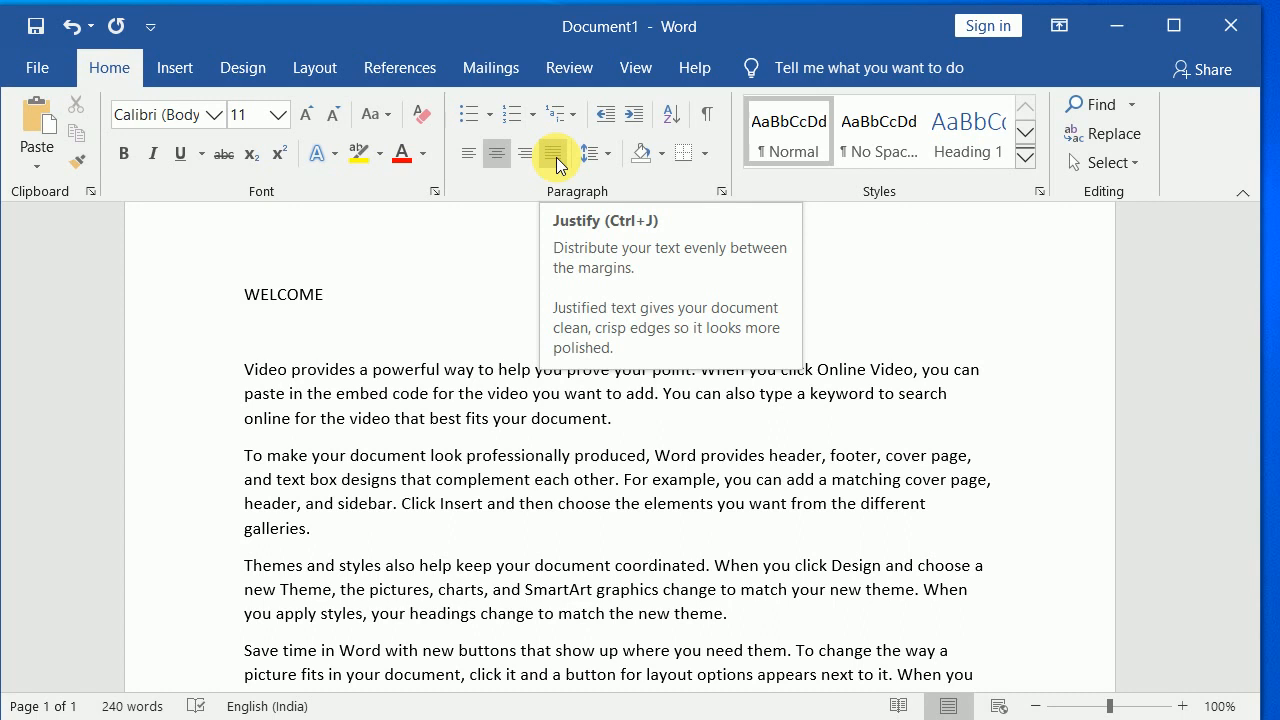
Center the WELCOME heading on the page and remove the empty line beneath it
left_click(466, 286)
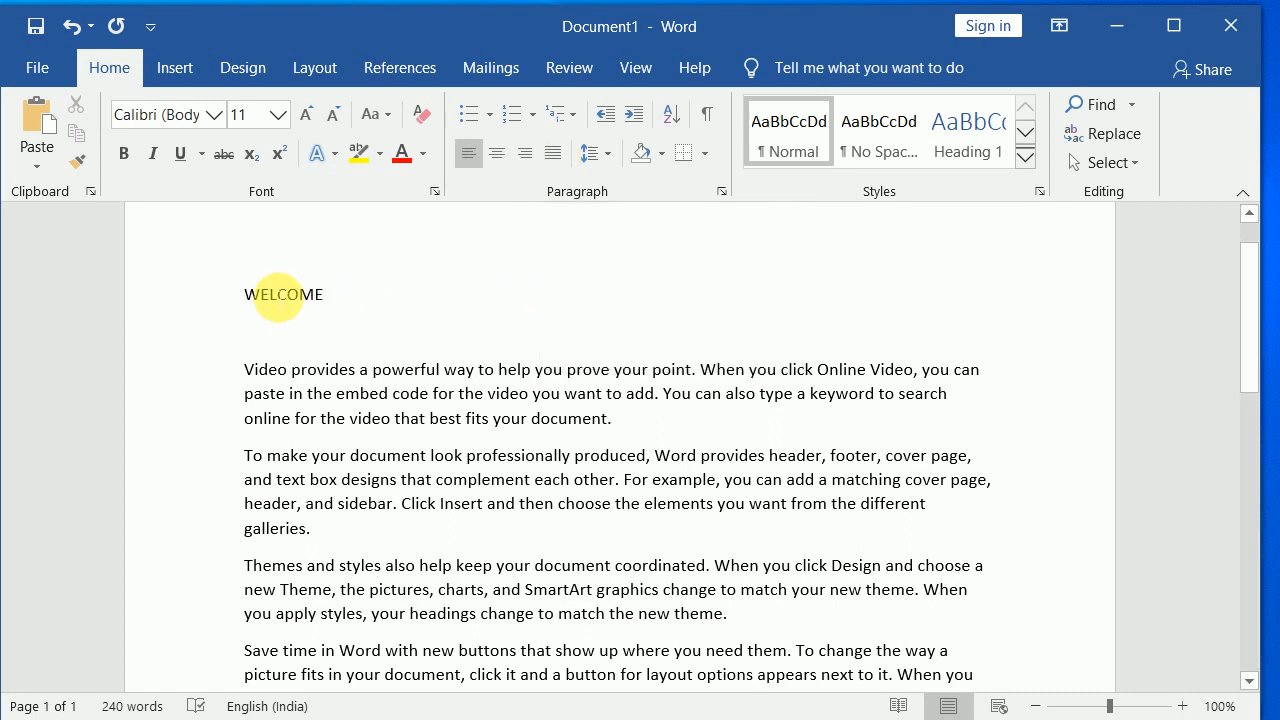
left_click(248, 296)
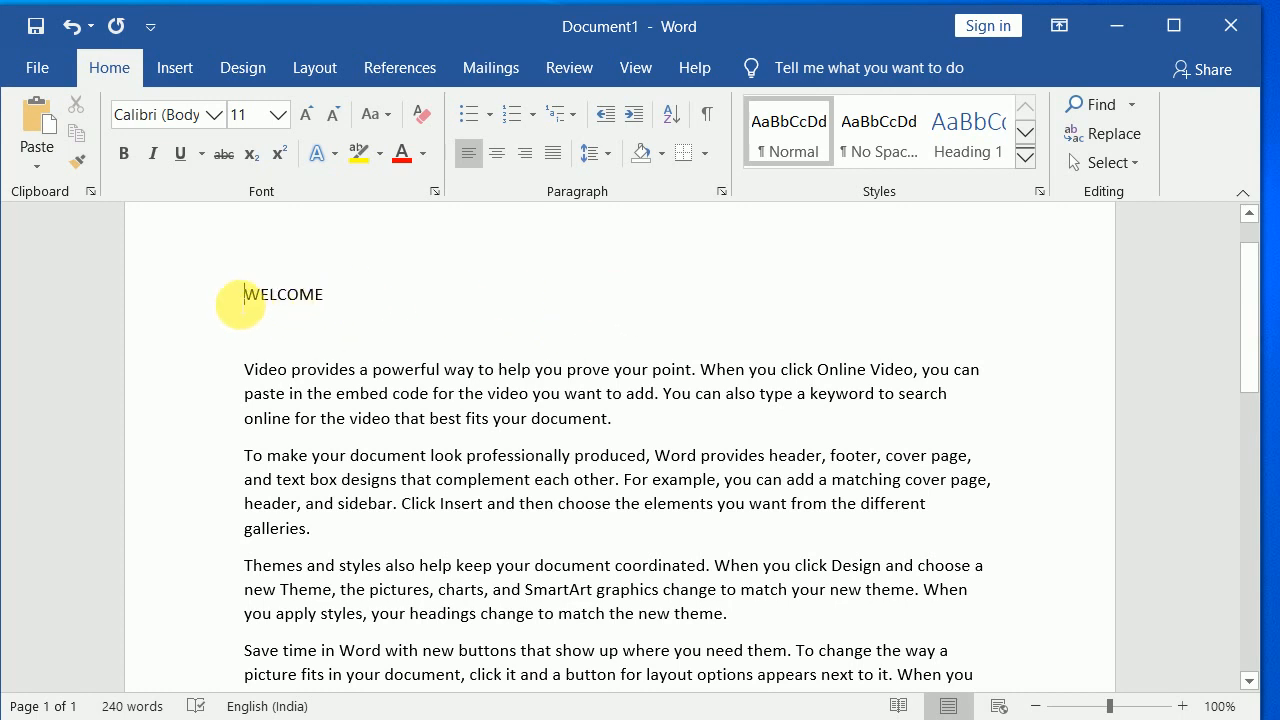
left_click_drag(240, 304, 336, 294)
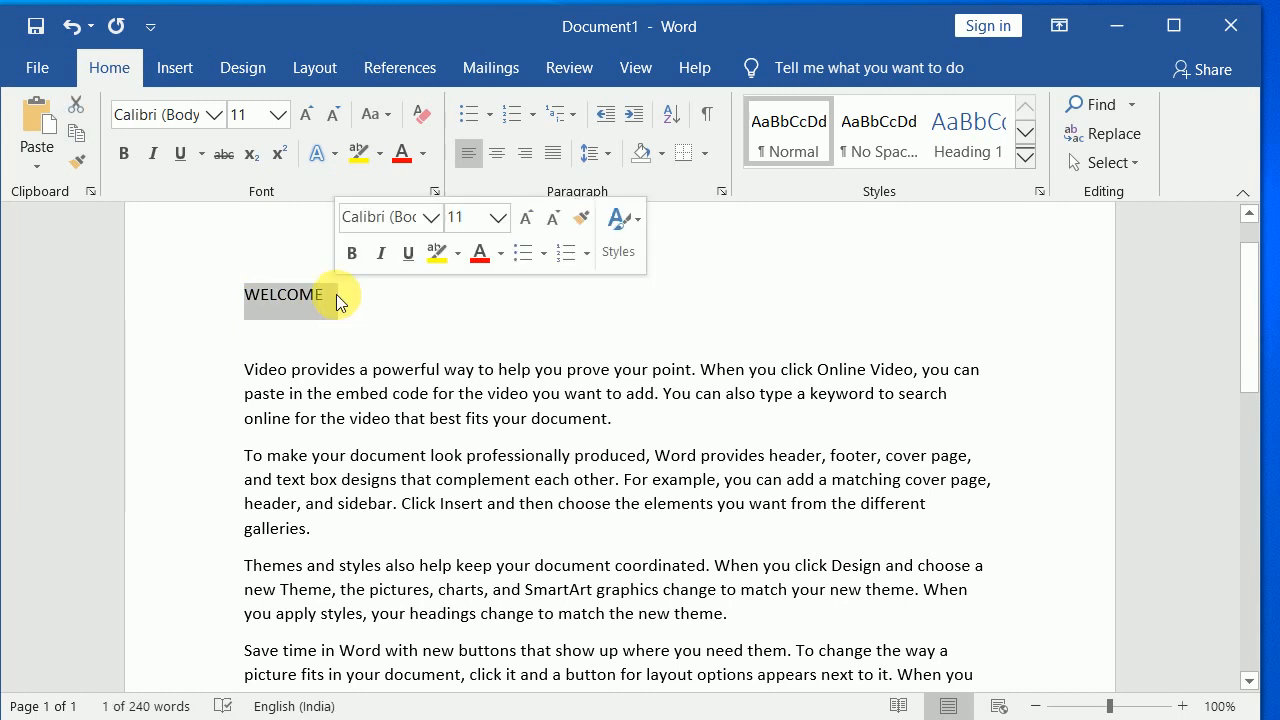
left_click(499, 165)
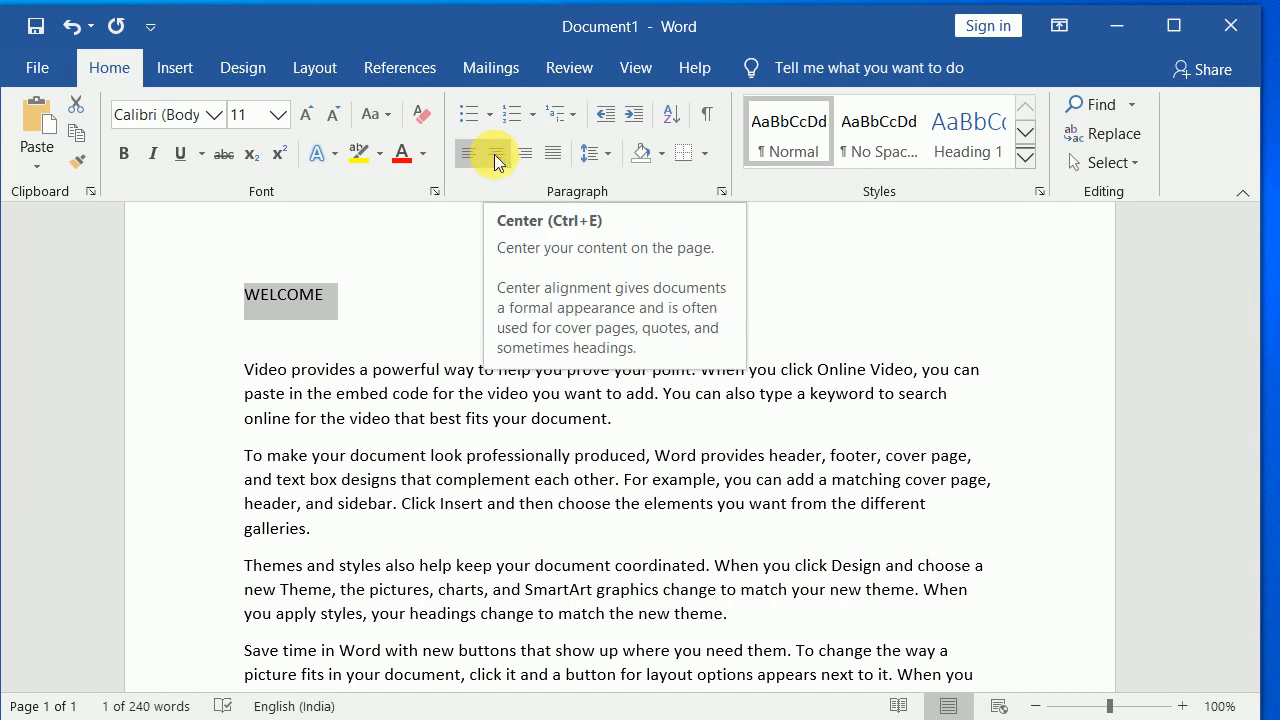
left_click(494, 156)
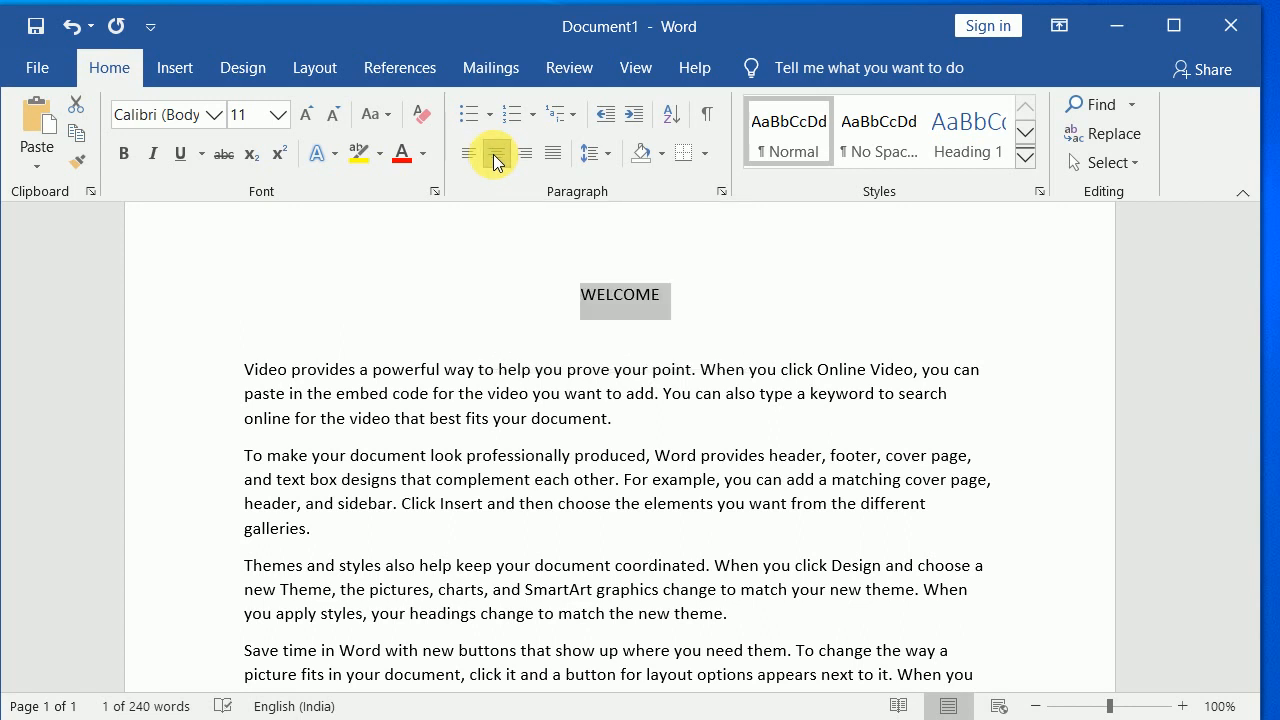
left_click(612, 335)
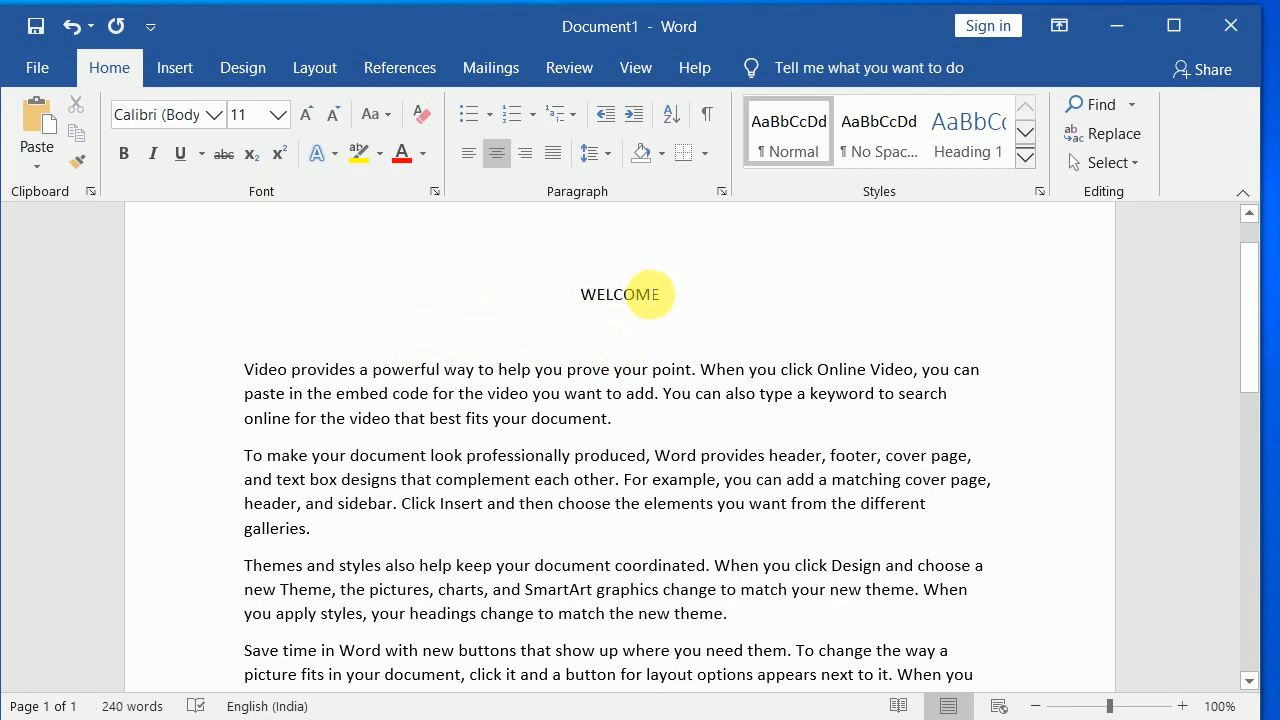
key("Delete")
left_click_drag(576, 294, 672, 294)
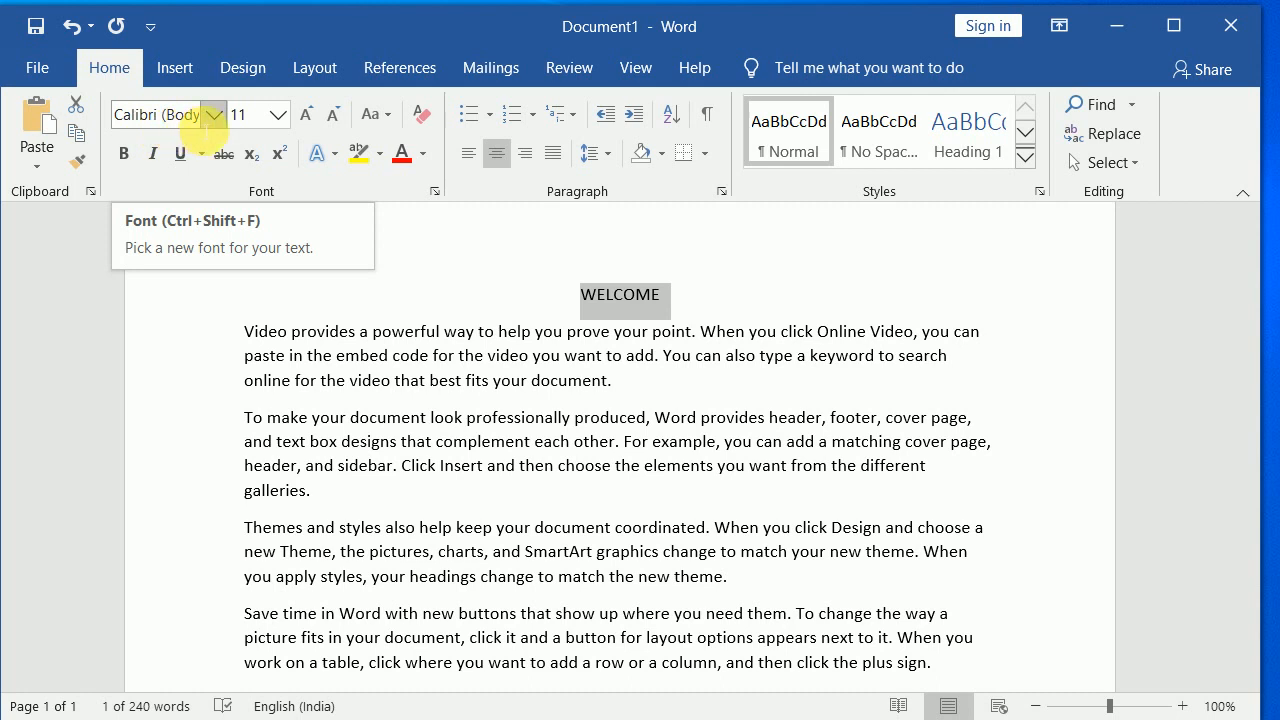
left_click(203, 122)
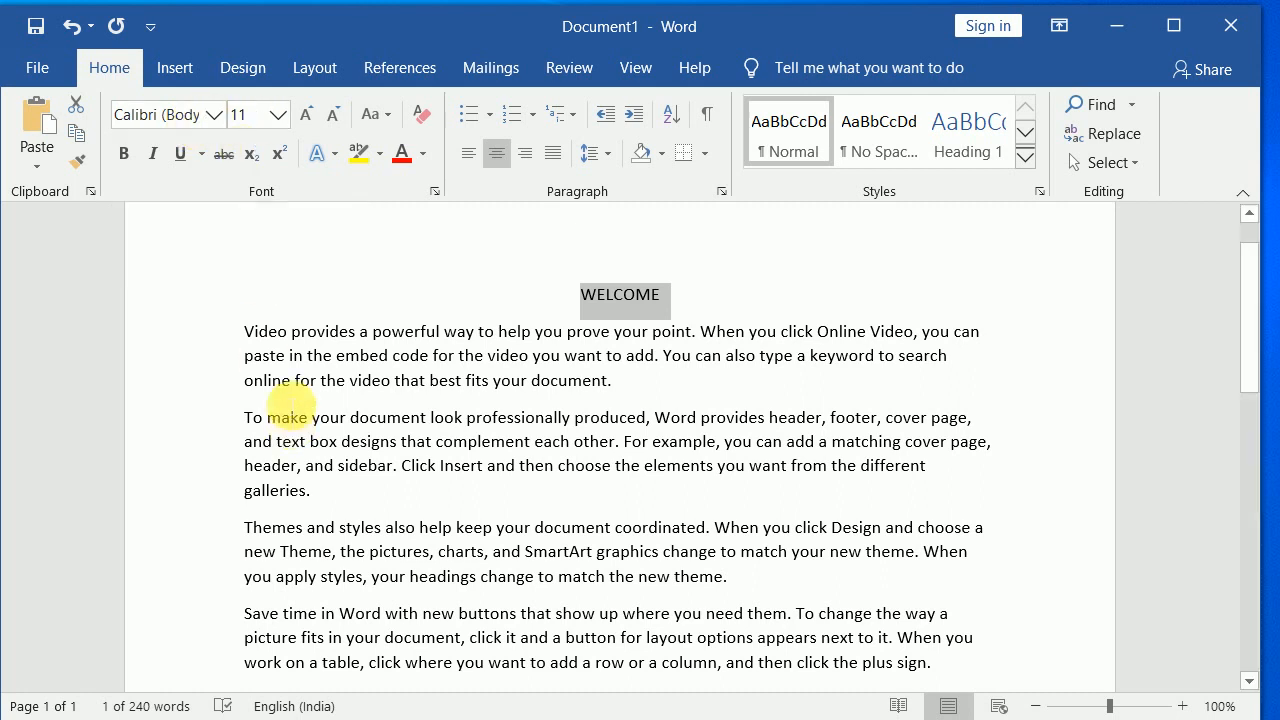
left_click(255, 333)
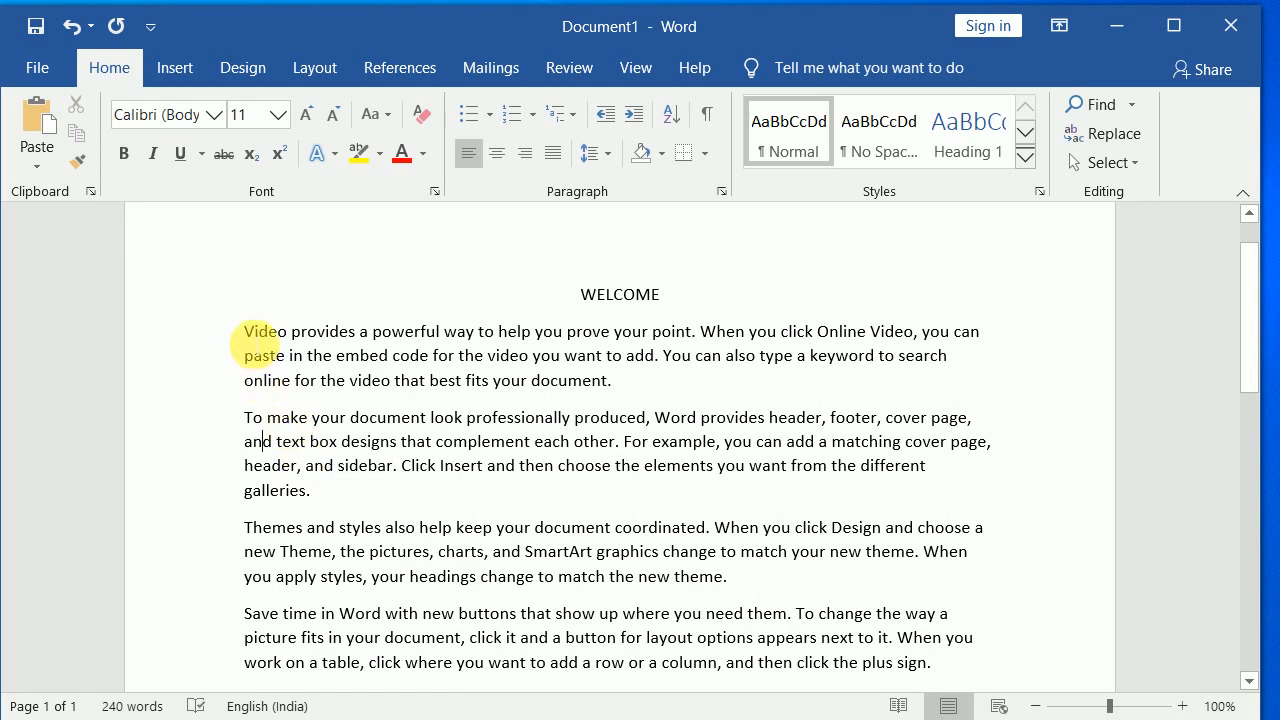
Try the Arial font on the whole first paragraph, starting with "Video provides", and undo the font change
left_click_drag(248, 333, 629, 389)
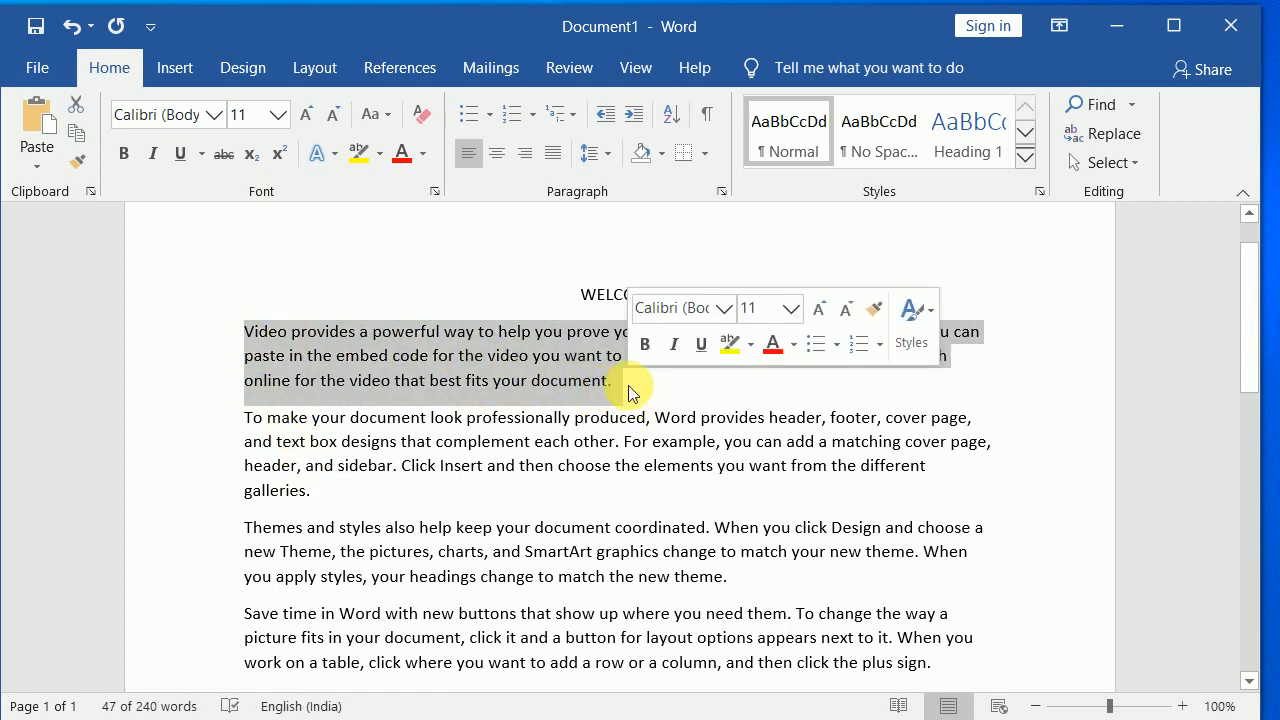
left_click(214, 116)
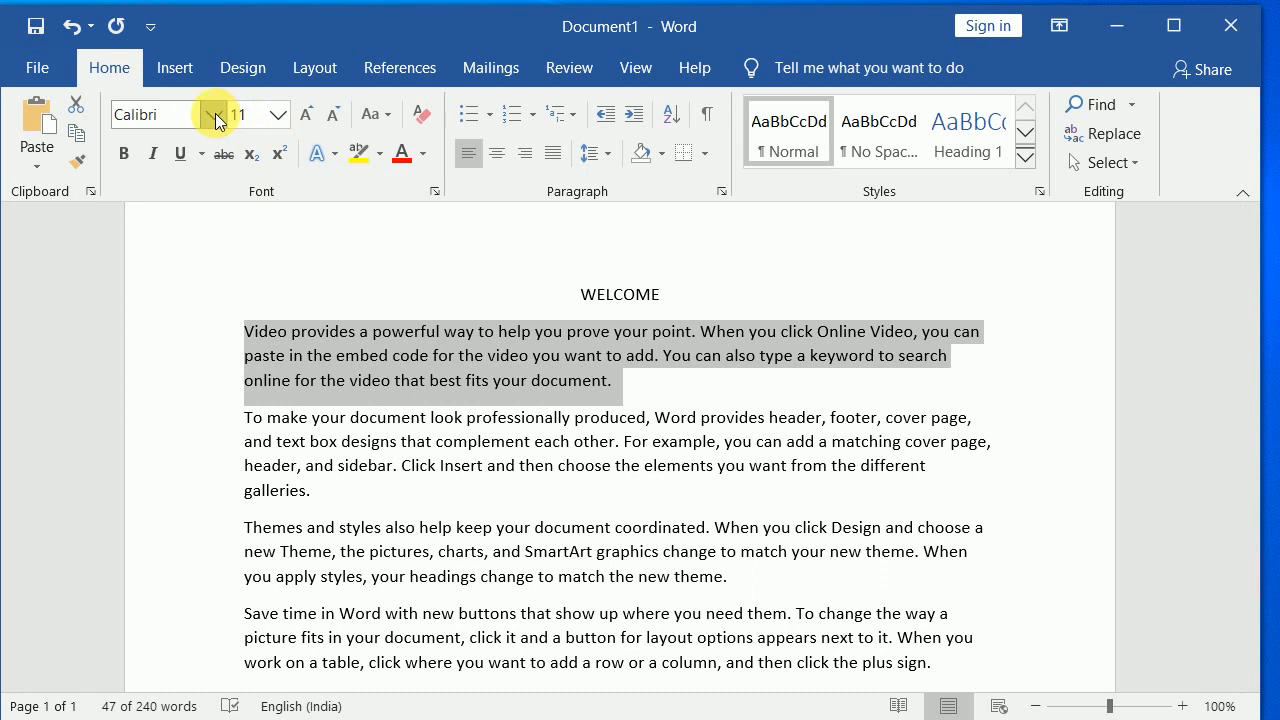
left_click(214, 116)
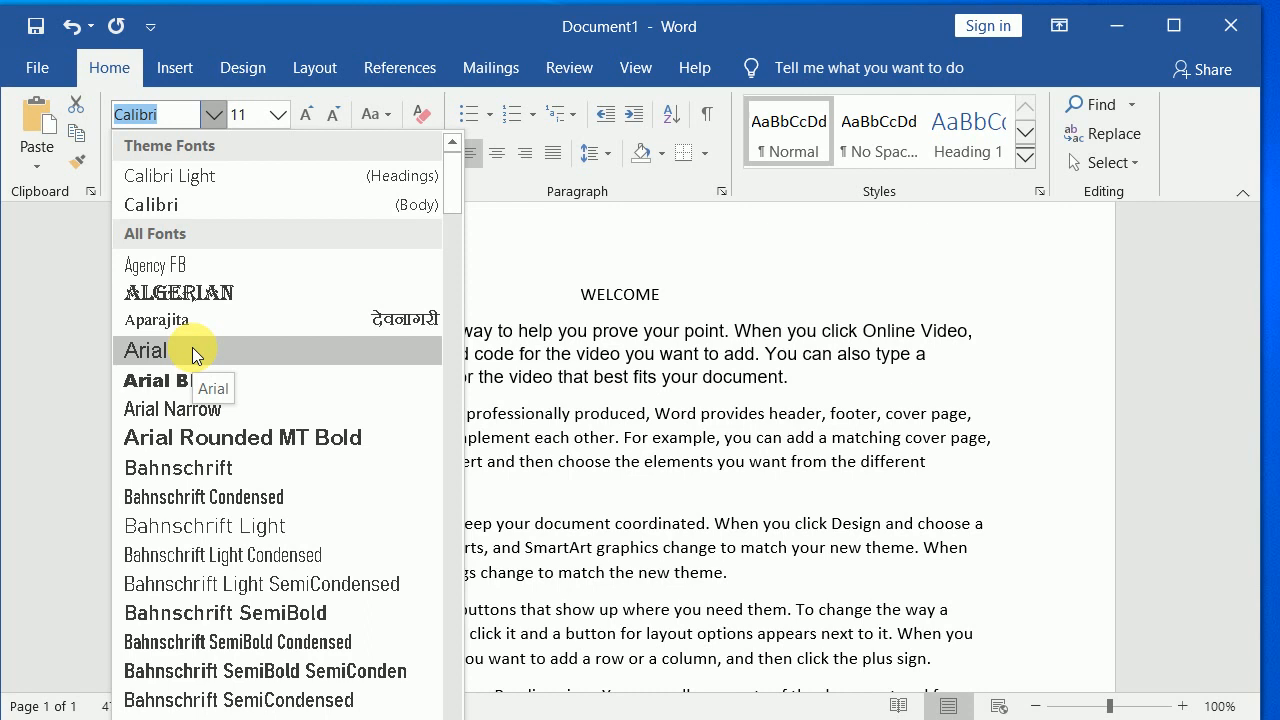
left_click(192, 347)
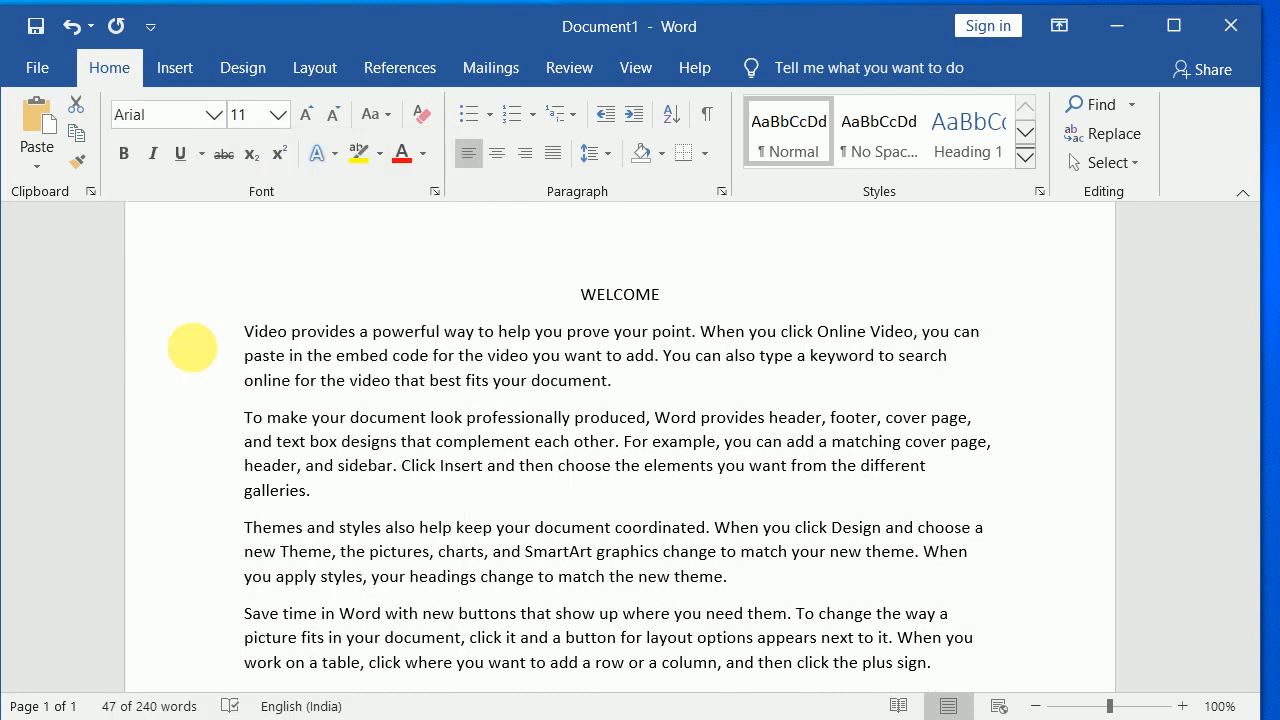
left_click(511, 376)
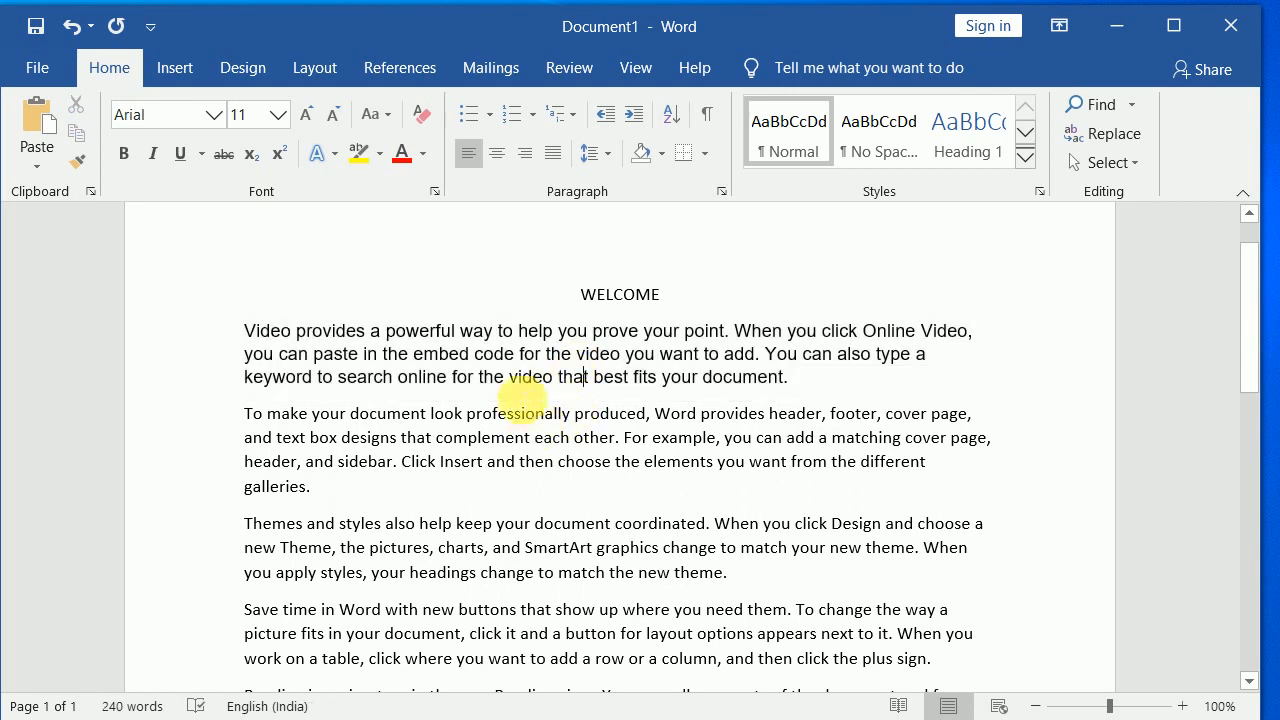
left_click(491, 437)
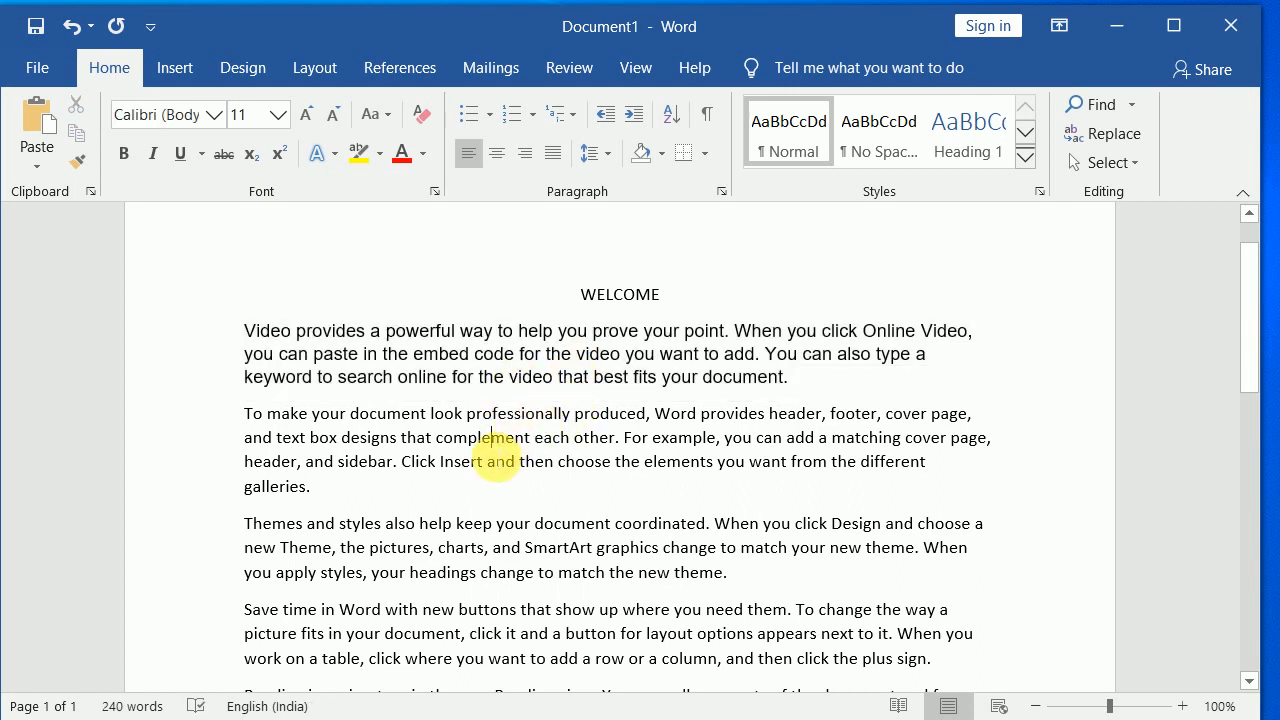
key("ctrl+z")
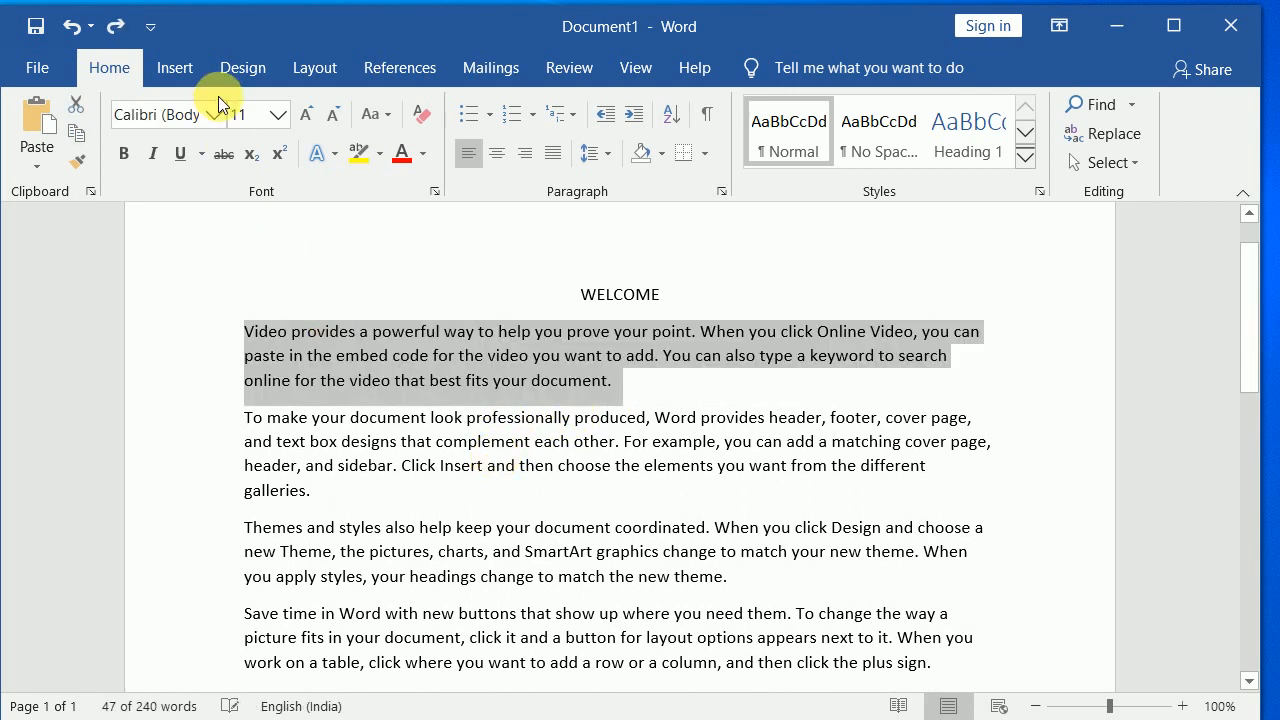
Browse the available fonts, try Bahnschrift SemiBold SemiConden on the first paragraph, and undo that font change
left_click(221, 116)
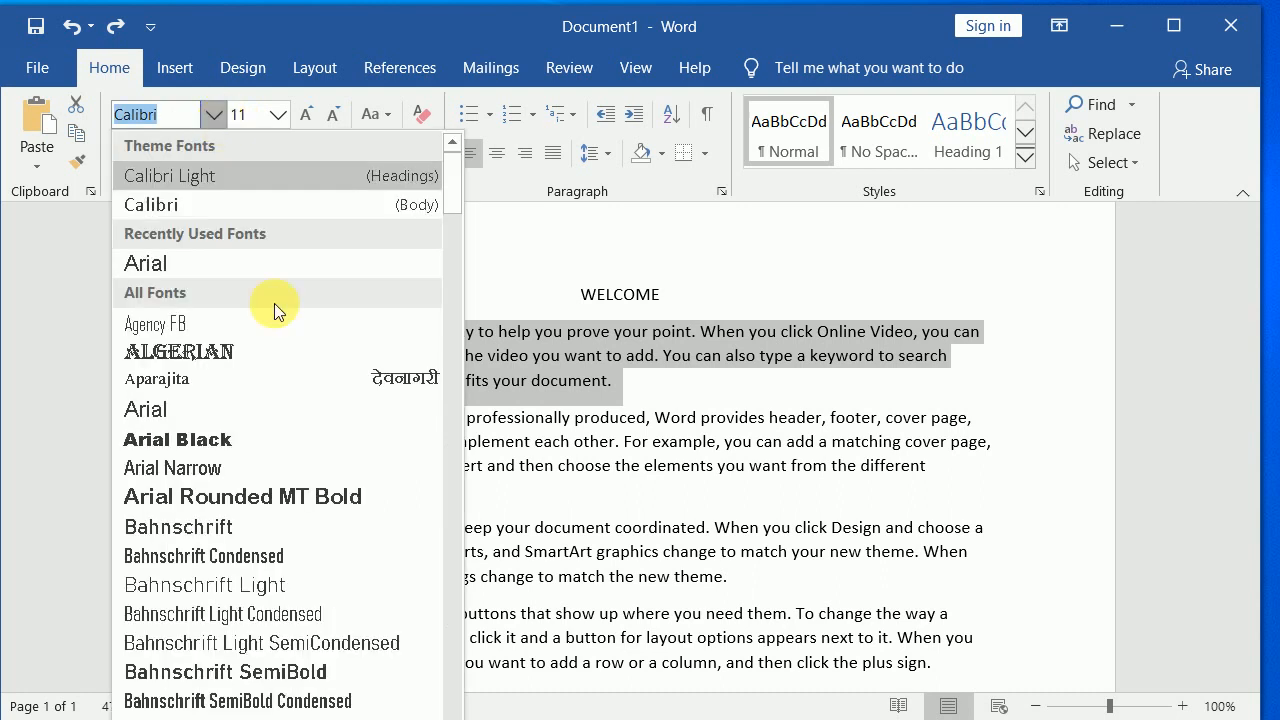
scroll(445, 374, "down", 20)
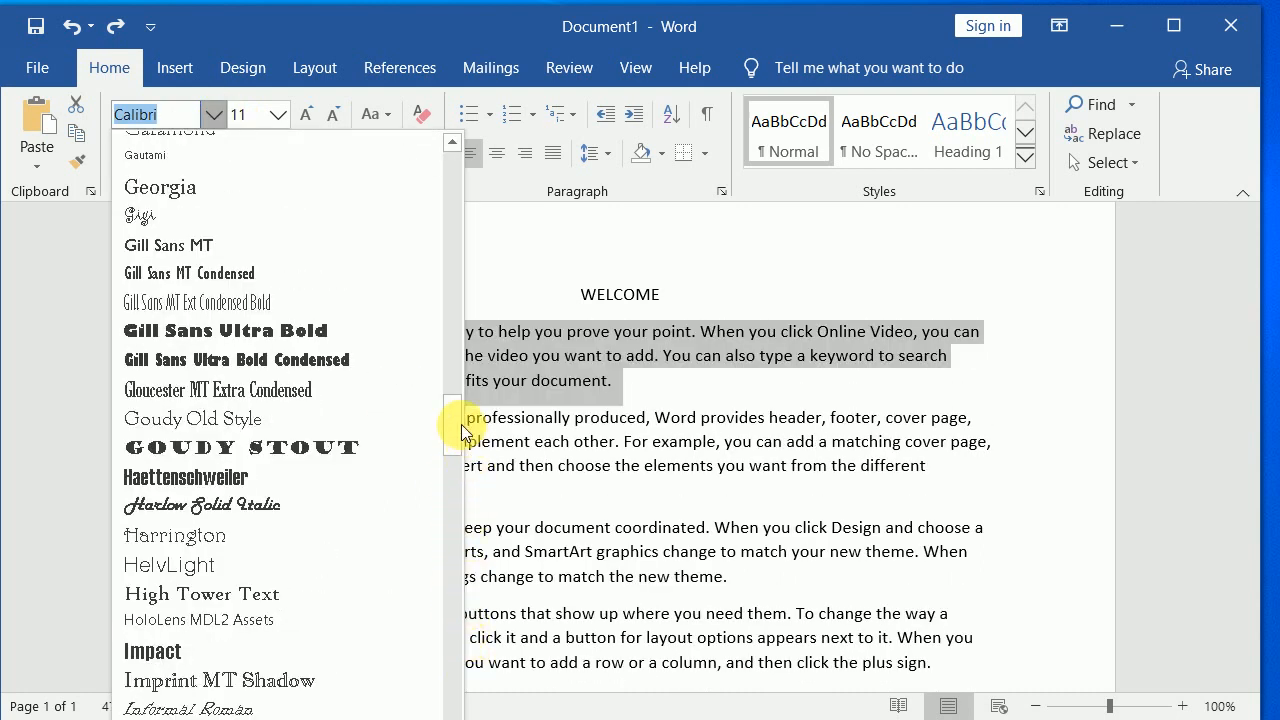
left_click_drag(456, 425, 467, 177)
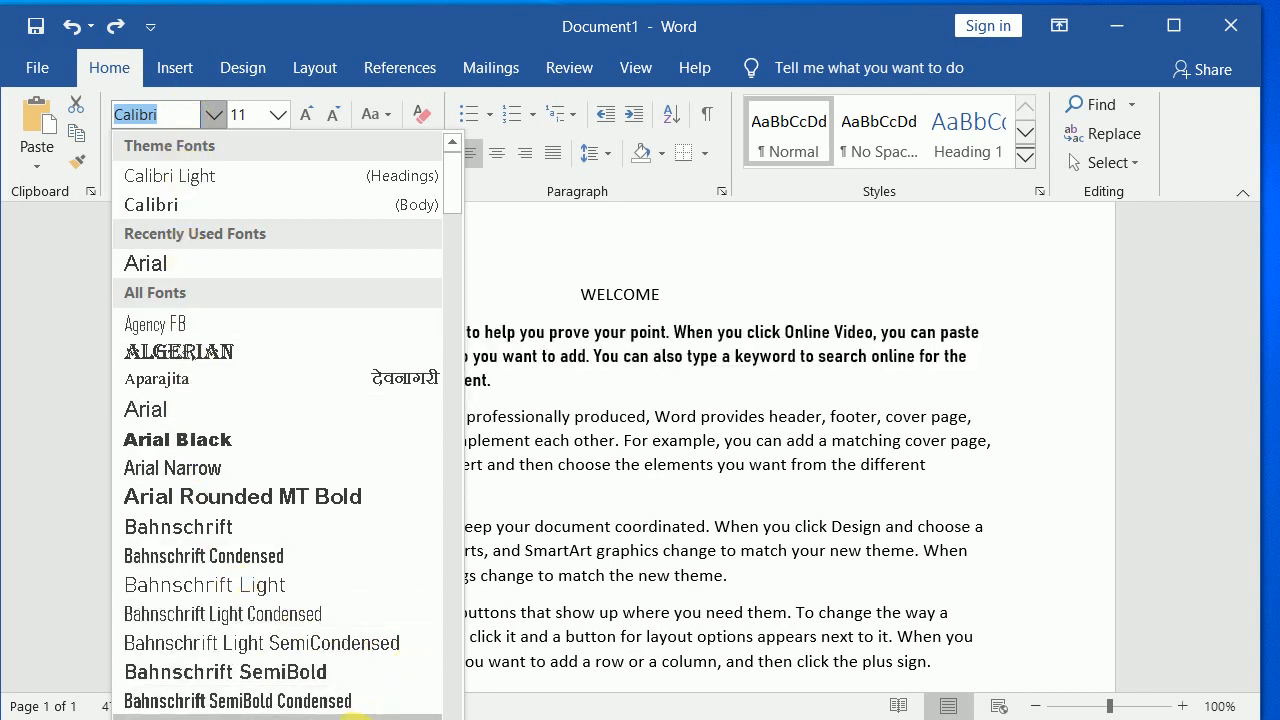
left_click(352, 712)
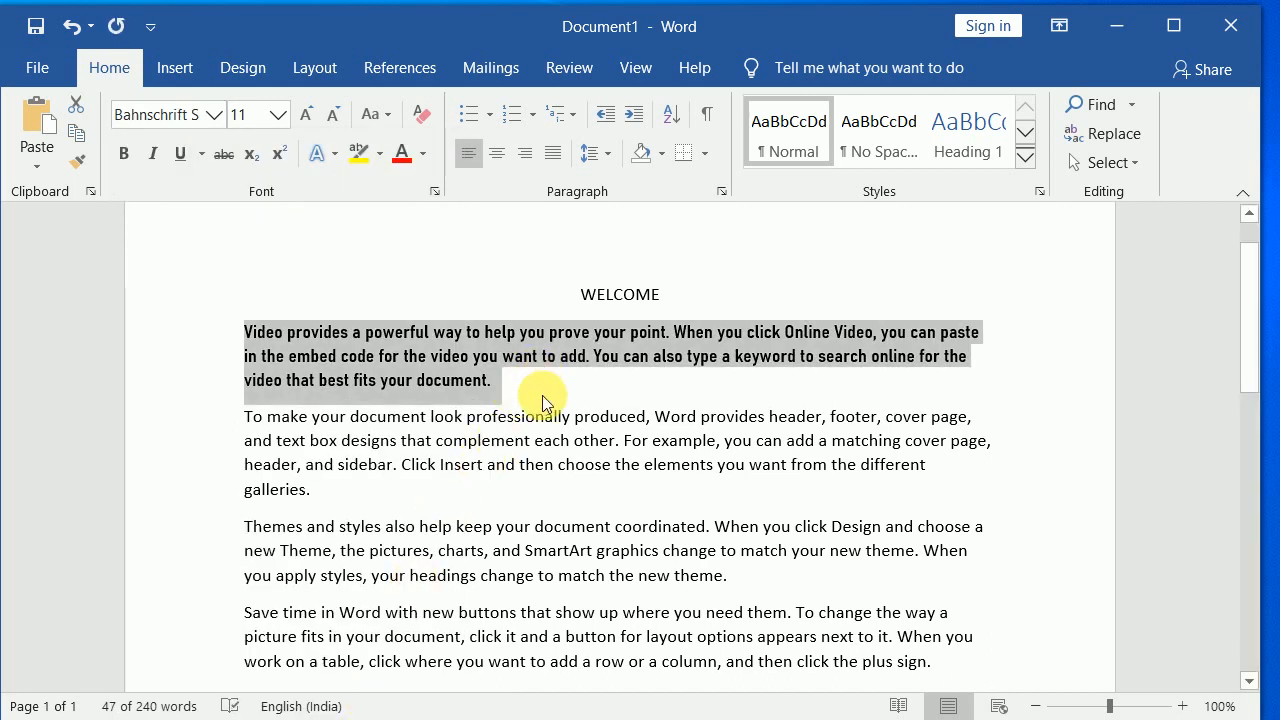
key("ctrl+z")
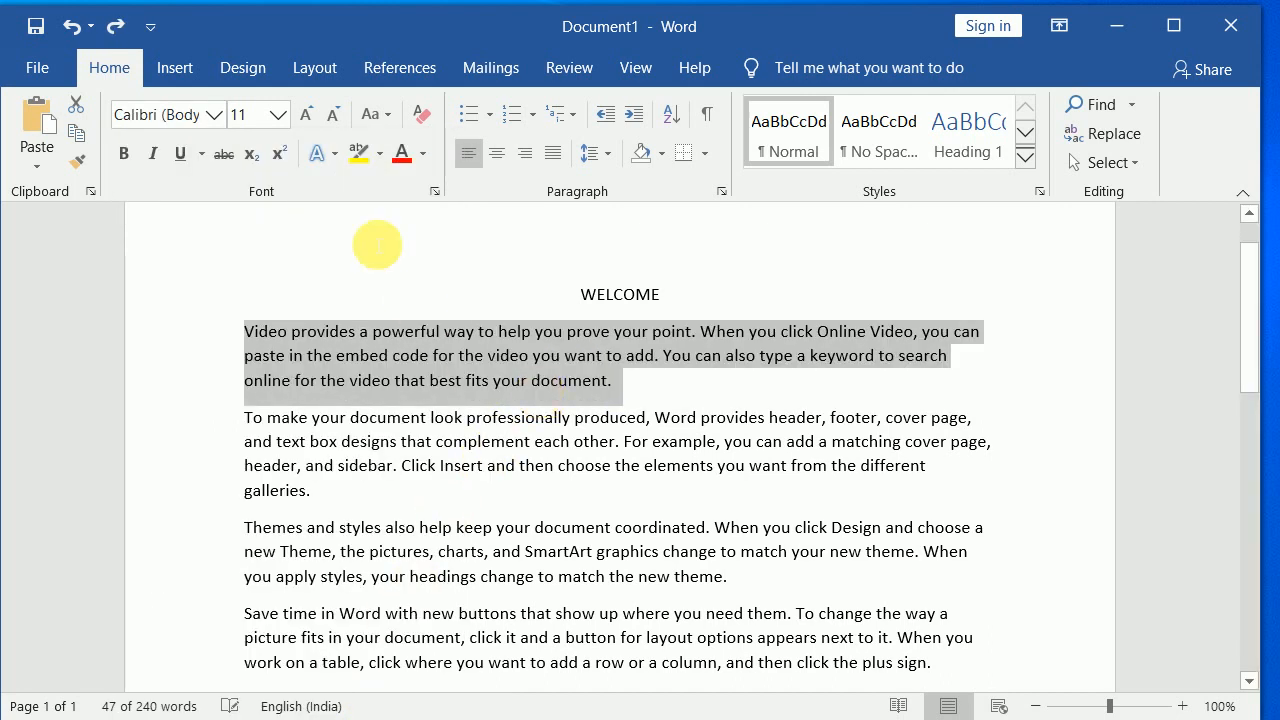
left_click(252, 232)
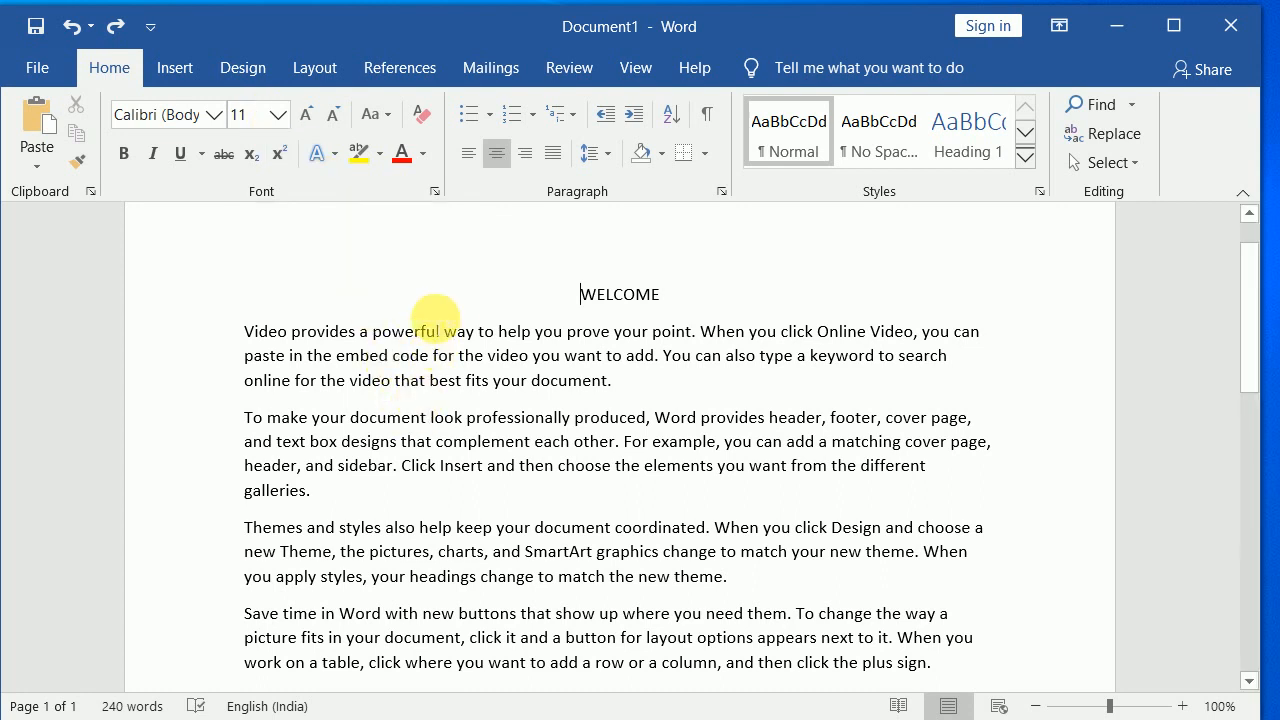
double_click(263, 337)
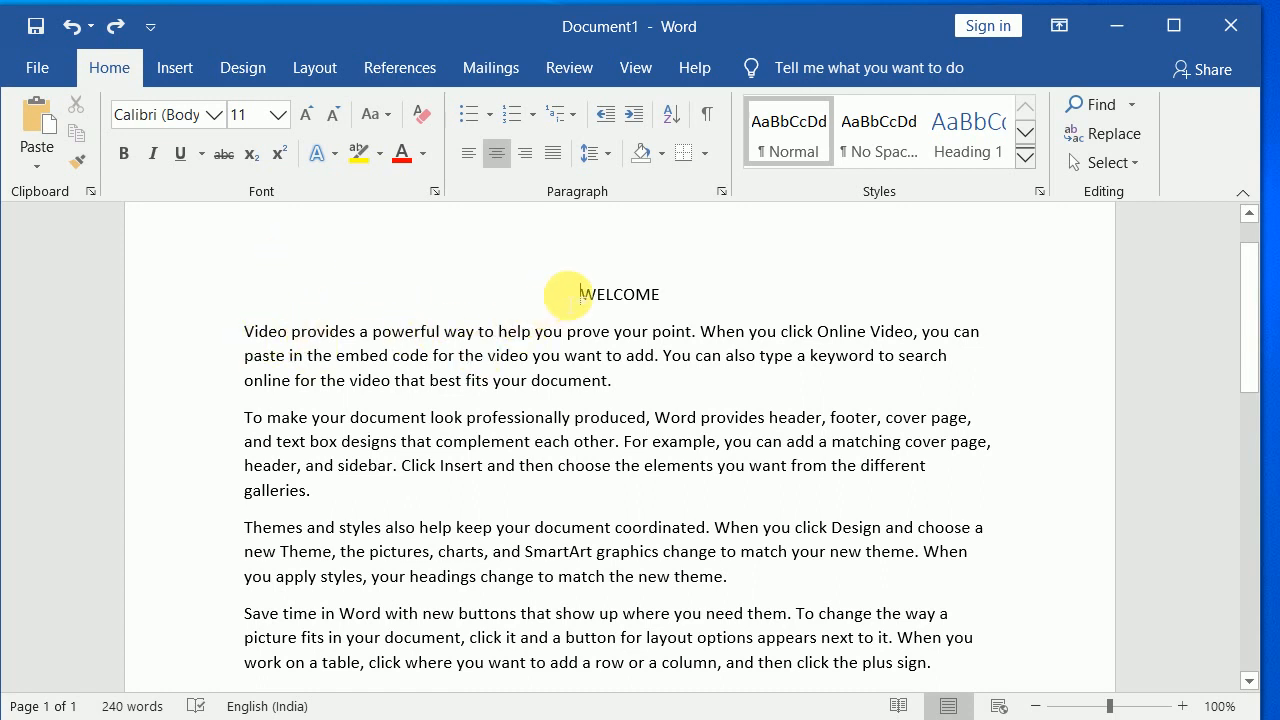
Set the WELCOME heading's font size to 18
left_click_drag(580, 294, 670, 287)
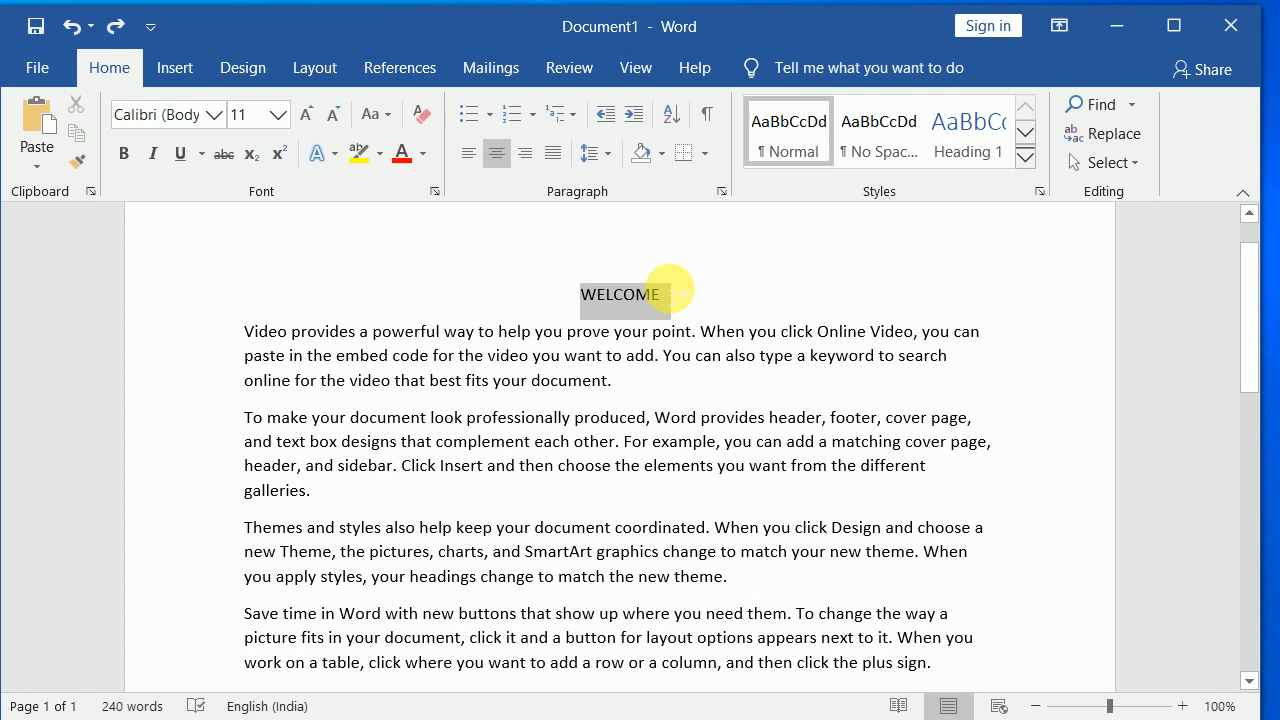
left_click(279, 119)
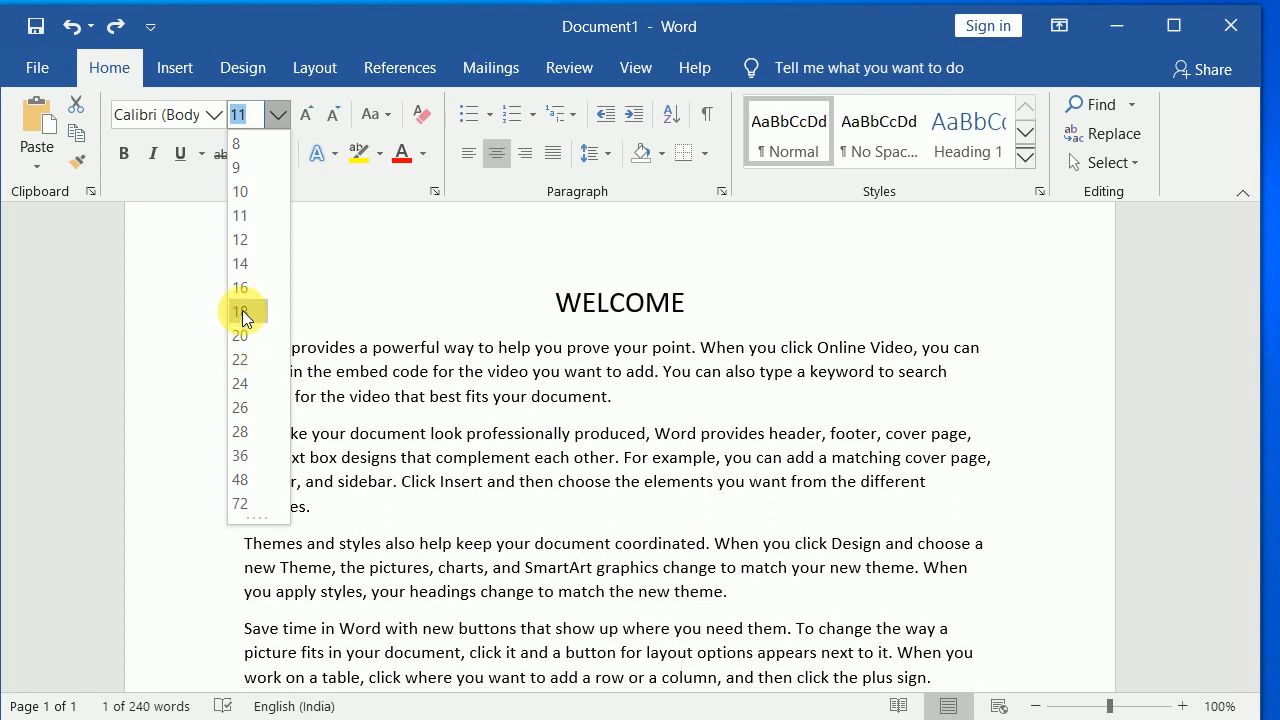
left_click(242, 312)
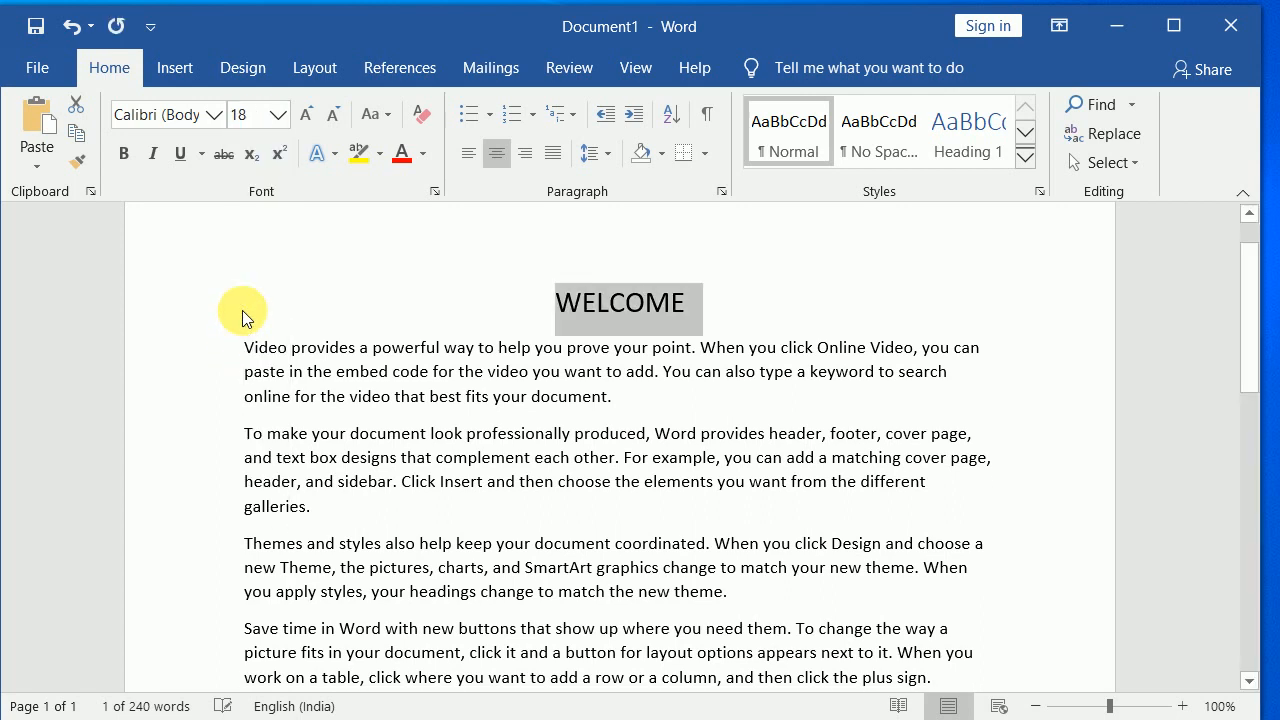
left_click(722, 328)
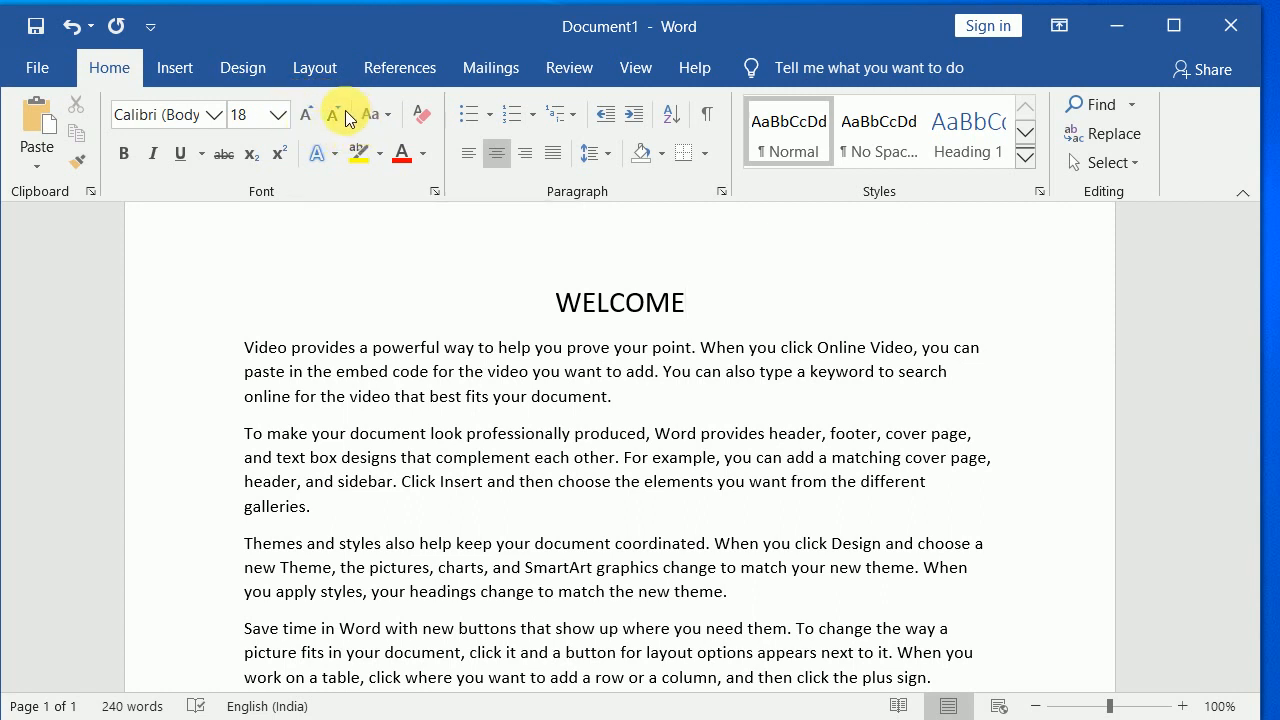
Increase the font size of the whole first paragraph, starting with "Video provides", in increments up to 18
left_click(488, 318)
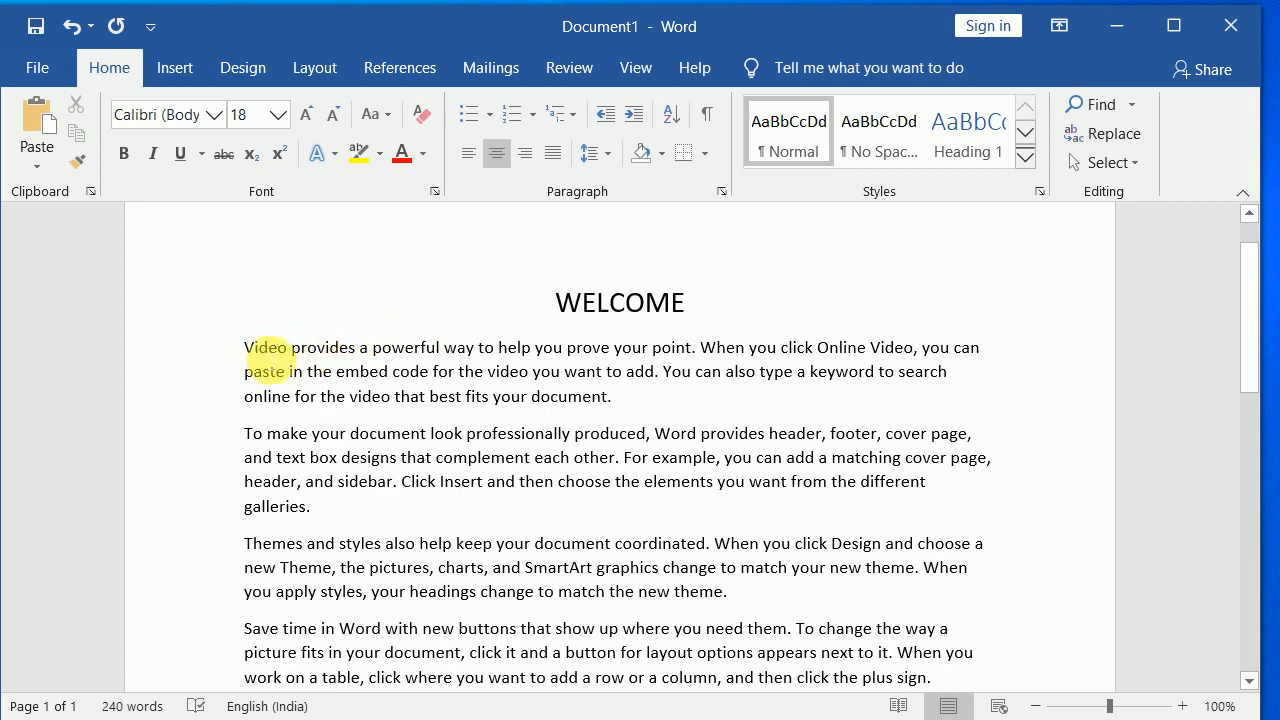
left_click(249, 349, "shift")
left_click_drag(246, 347, 640, 394)
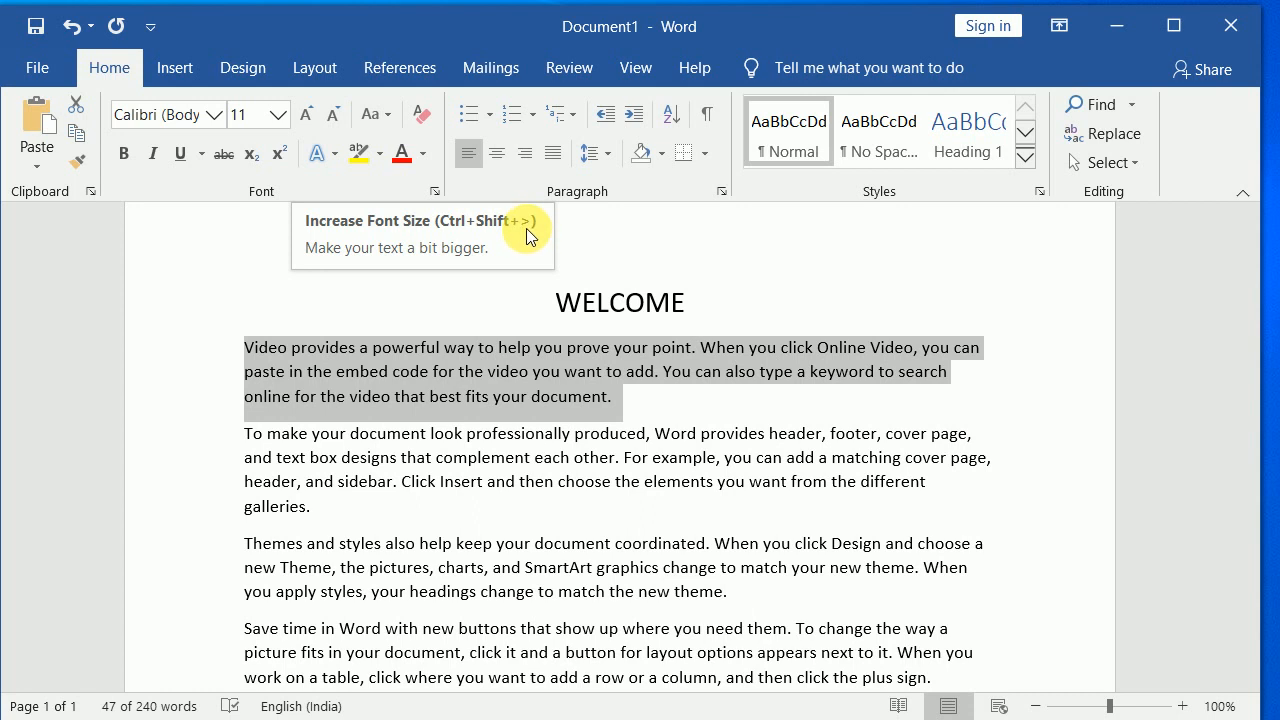
left_click(307, 122)
left_click(307, 122)
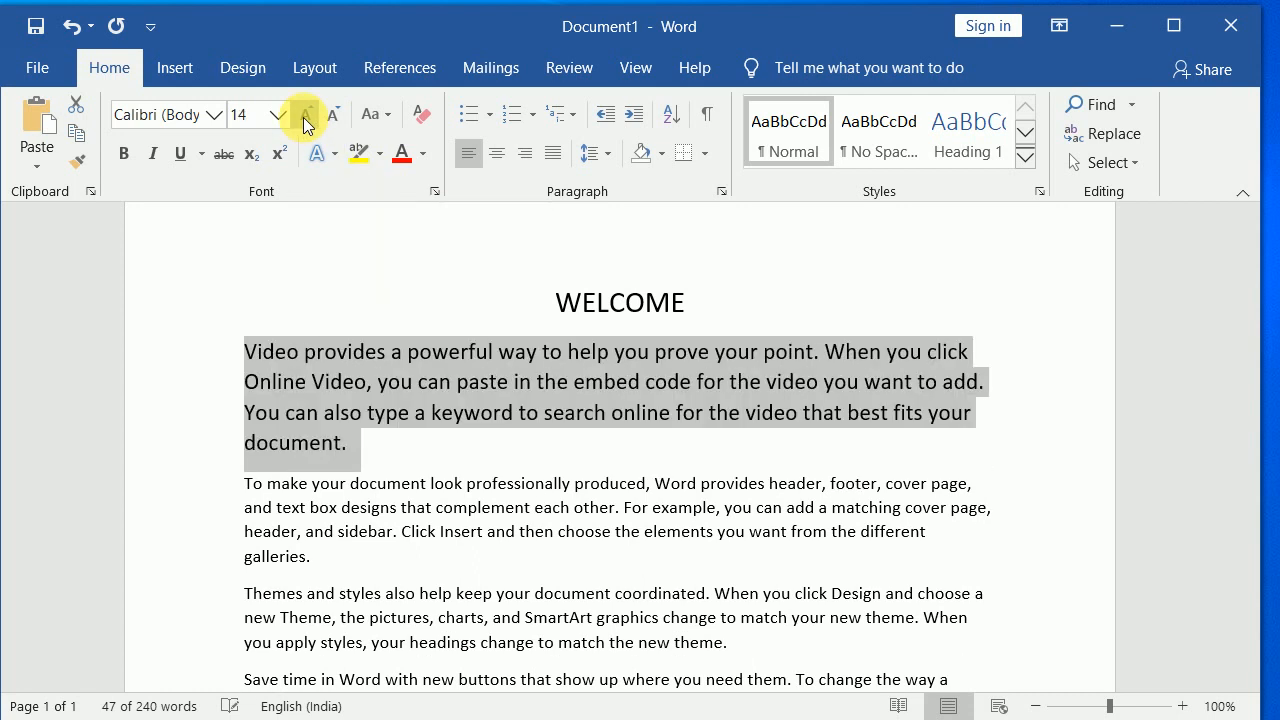
left_click(307, 122)
left_click(307, 122)
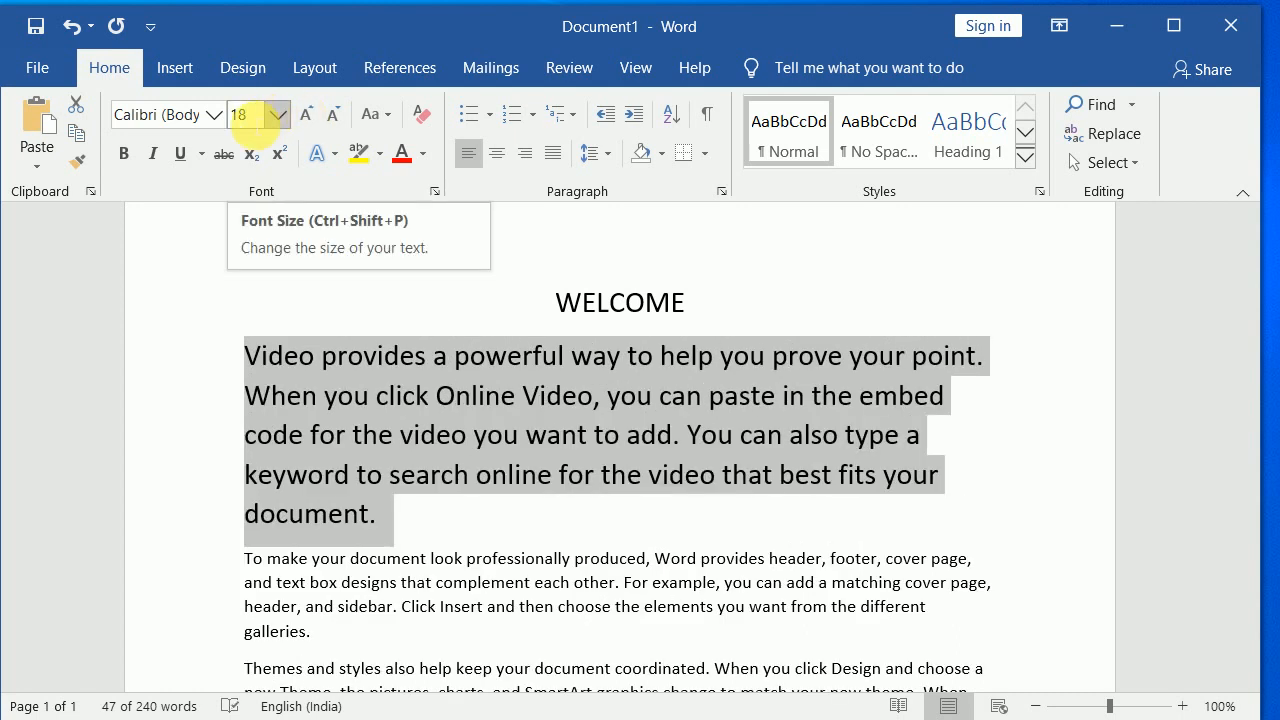
Decrease the first paragraph's font size in increments down to 11 and deselect the text
left_click(333, 117)
left_click(333, 117)
left_click(333, 117)
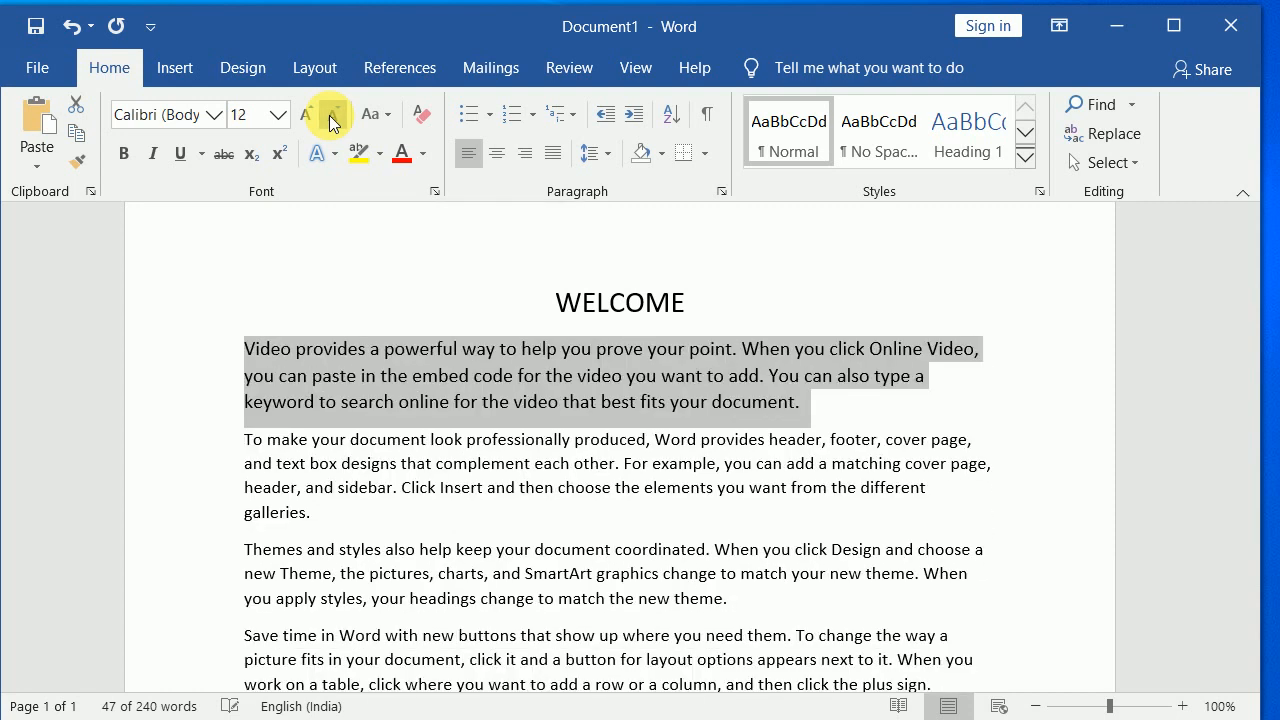
left_click(333, 117)
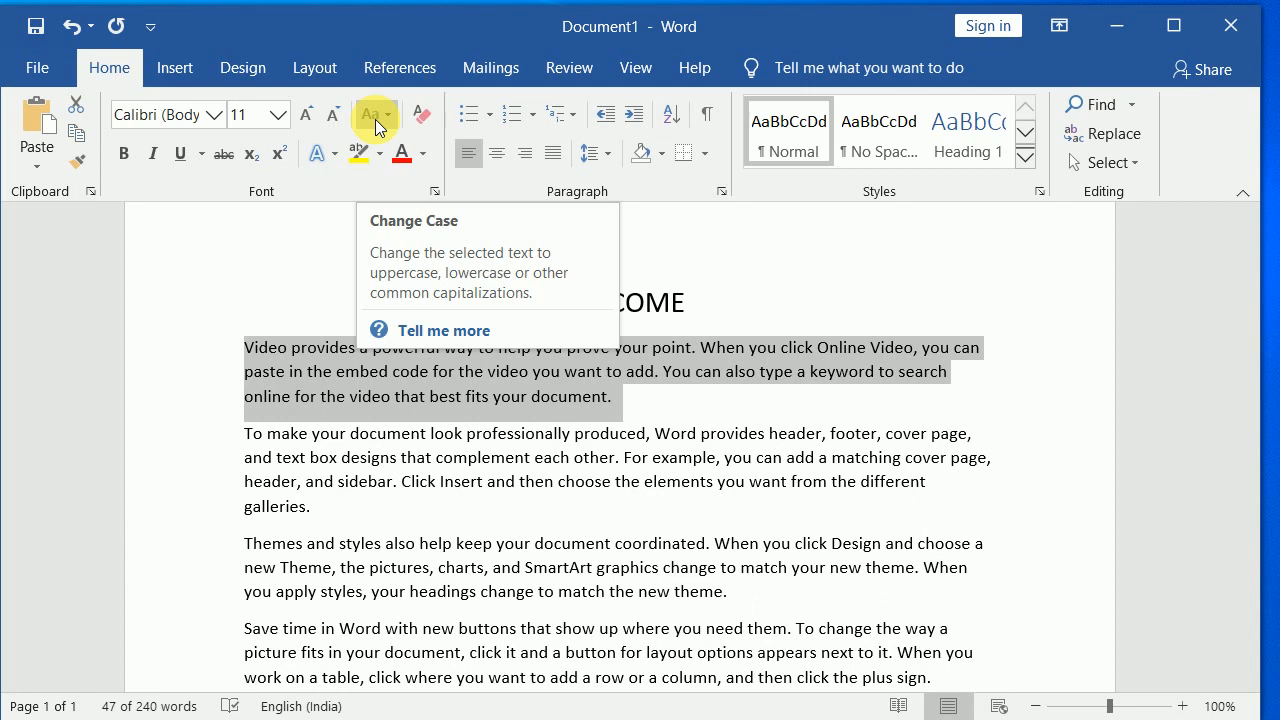
left_click(628, 433)
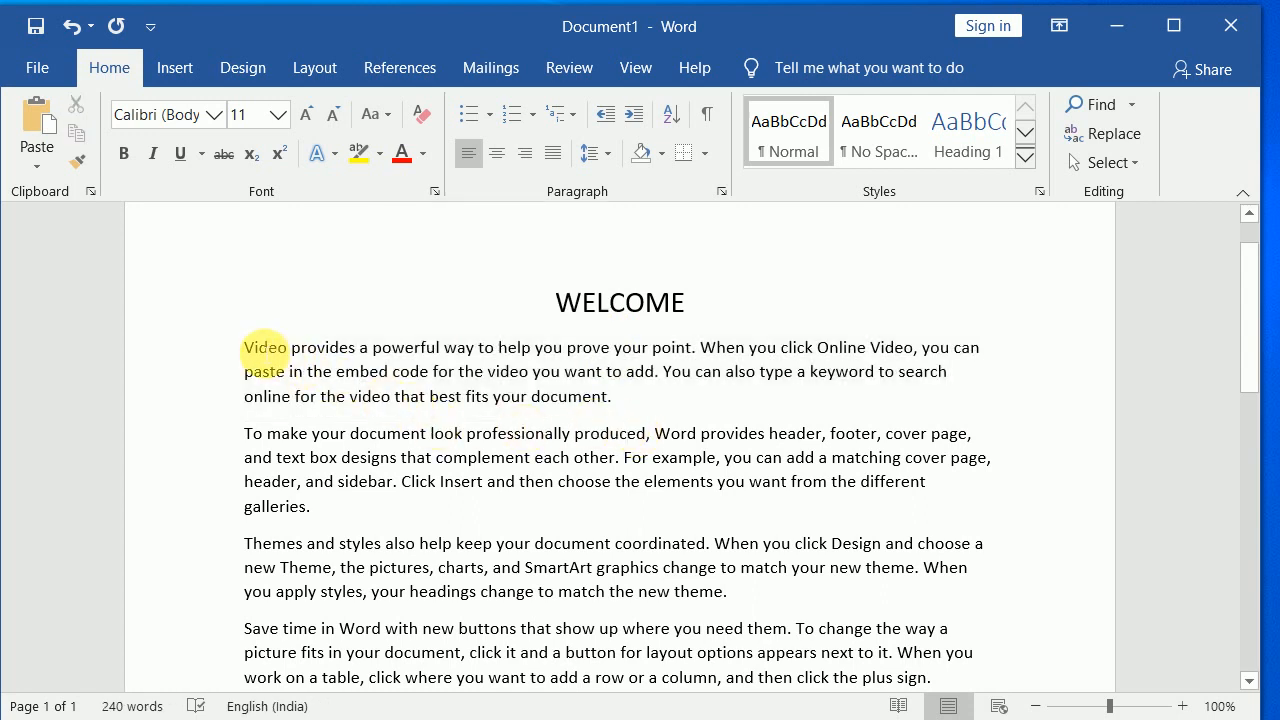
Examine the capital letters that begin the first two sentences of the "Video provides" paragraph
left_click_drag(248, 348, 623, 400)
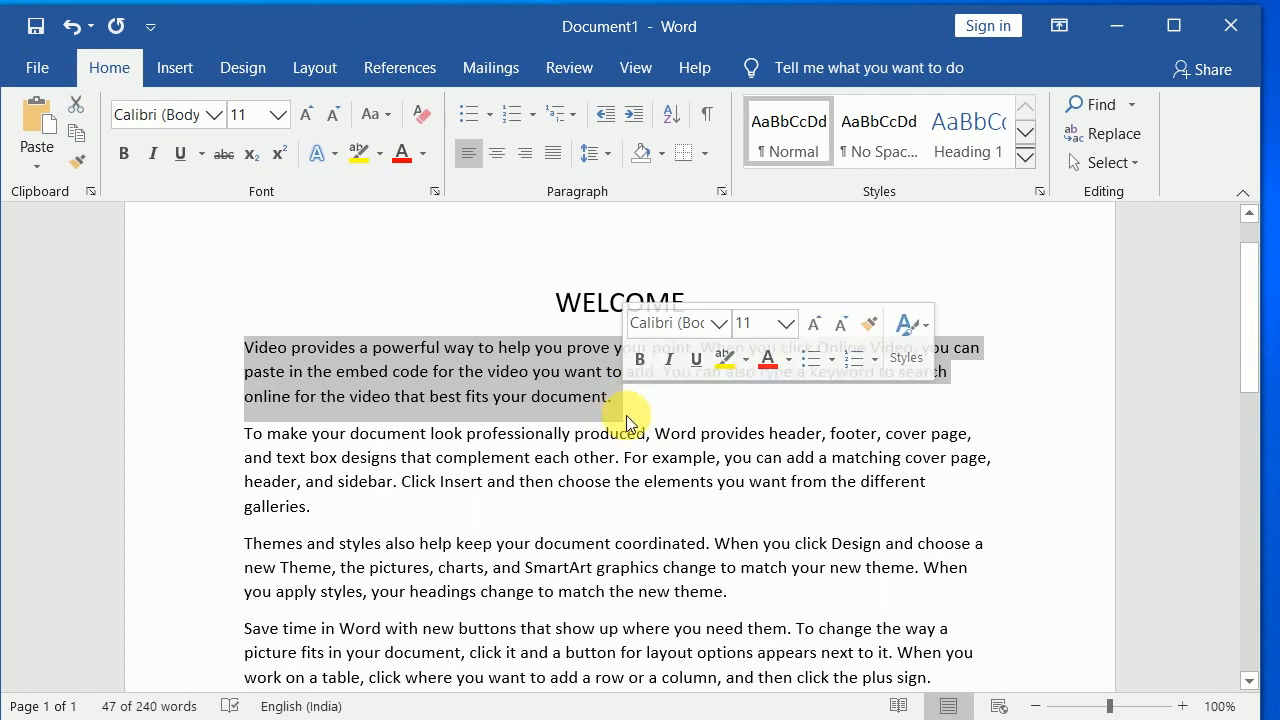
left_click(250, 362)
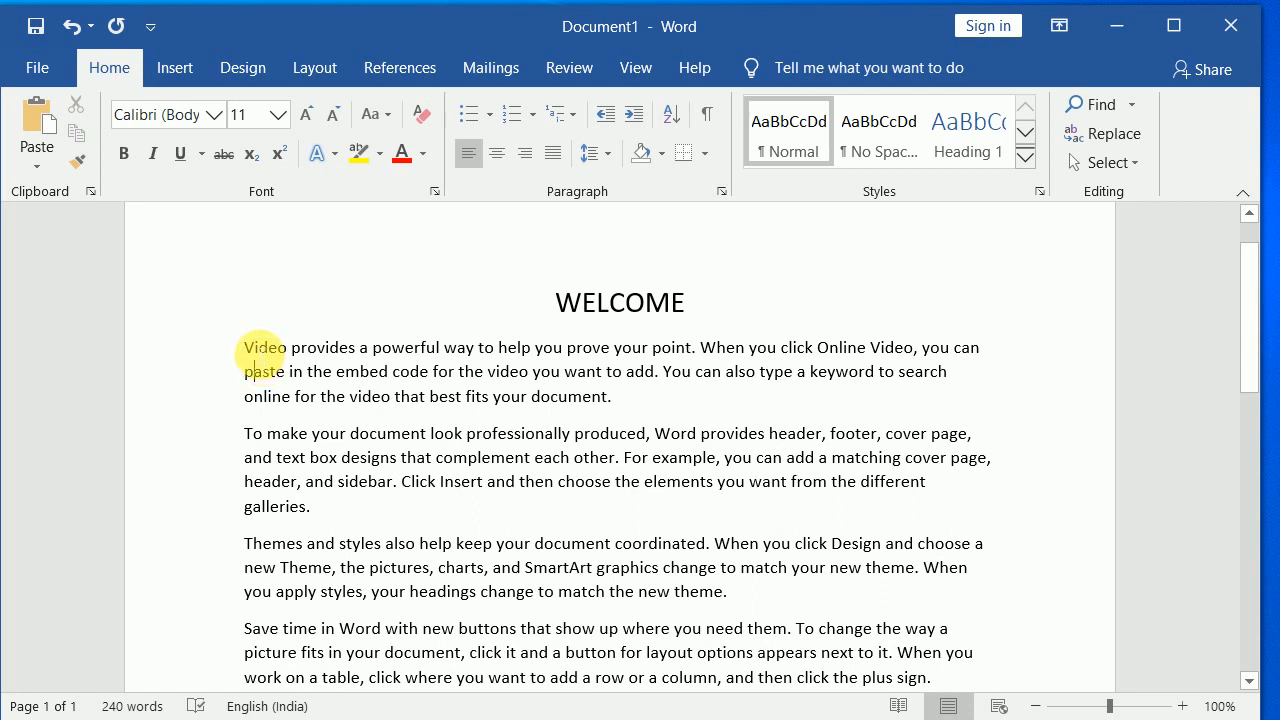
left_click_drag(245, 348, 256, 348)
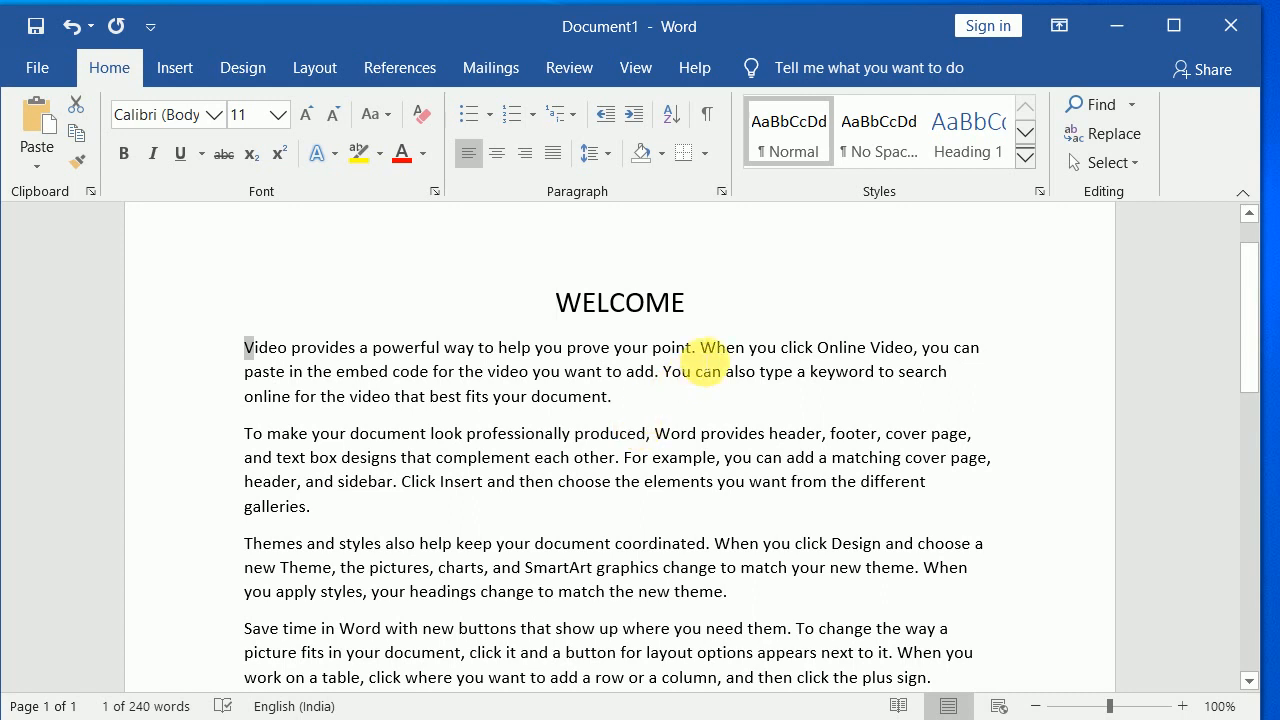
left_click(705, 355)
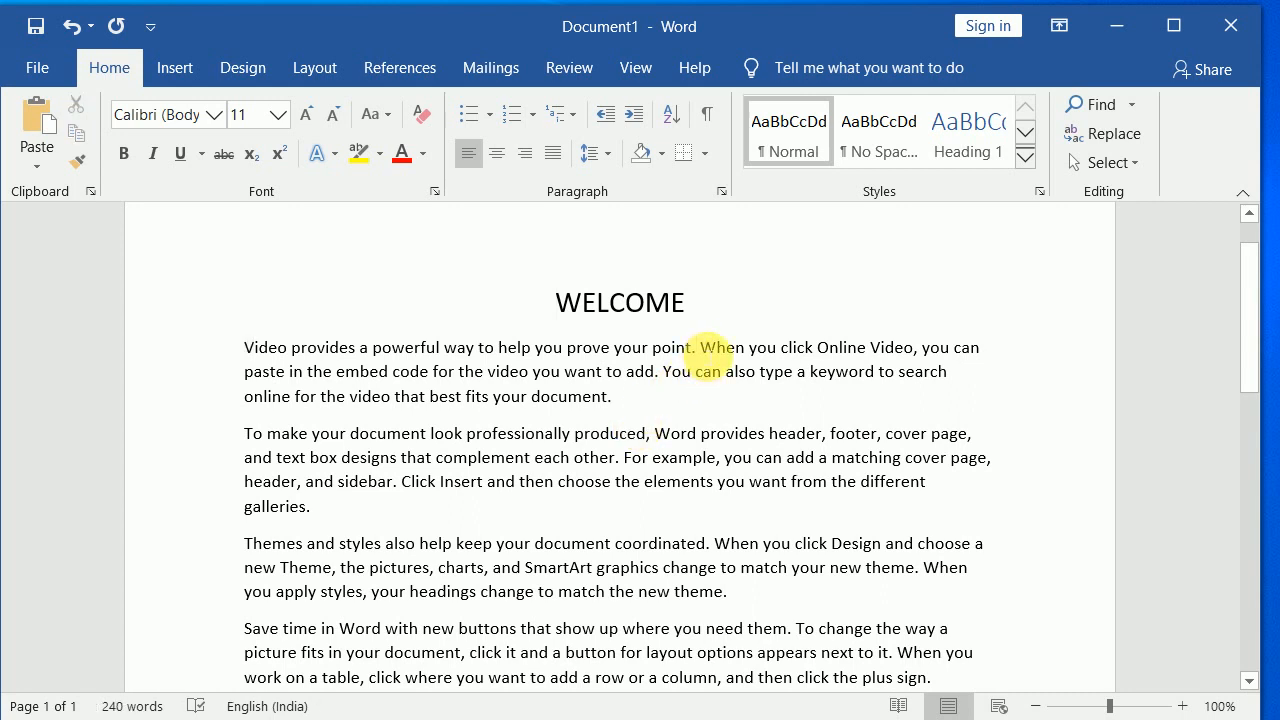
left_click_drag(700, 350, 720, 352)
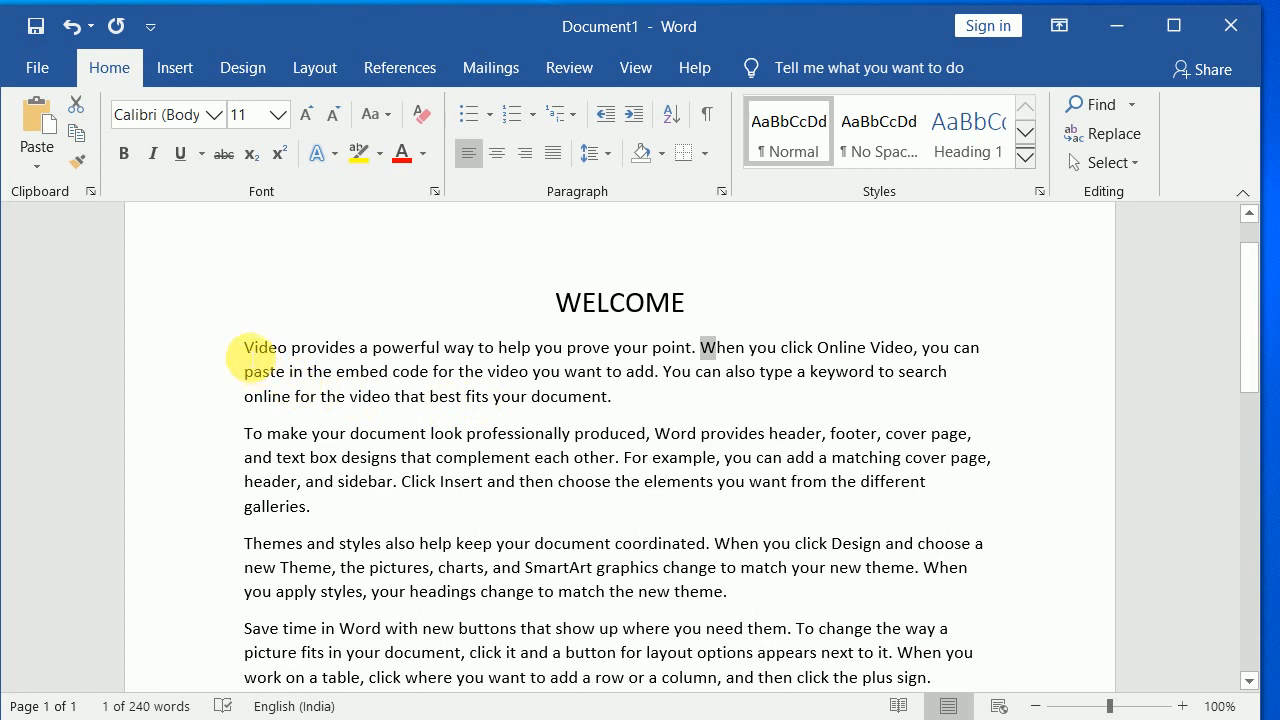
left_click(245, 350)
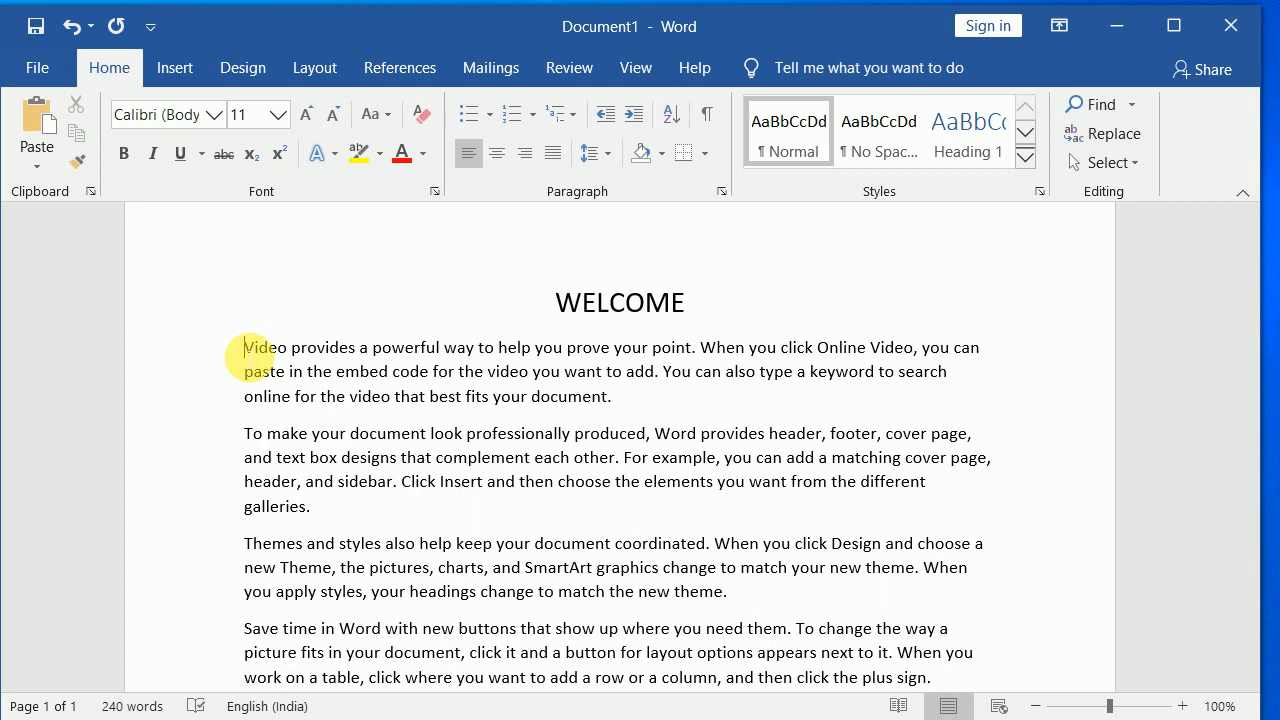
Change the whole first paragraph to lowercase and deselect it
left_click_drag(245, 350, 620, 400)
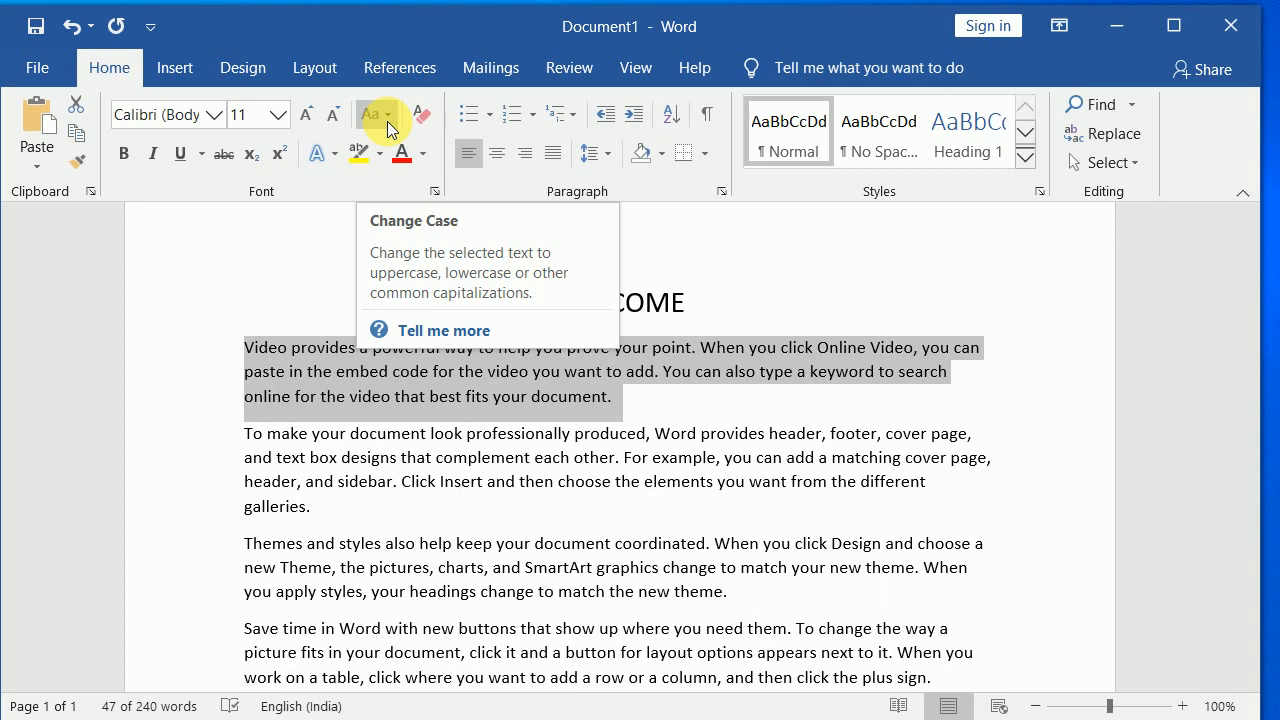
left_click(387, 121)
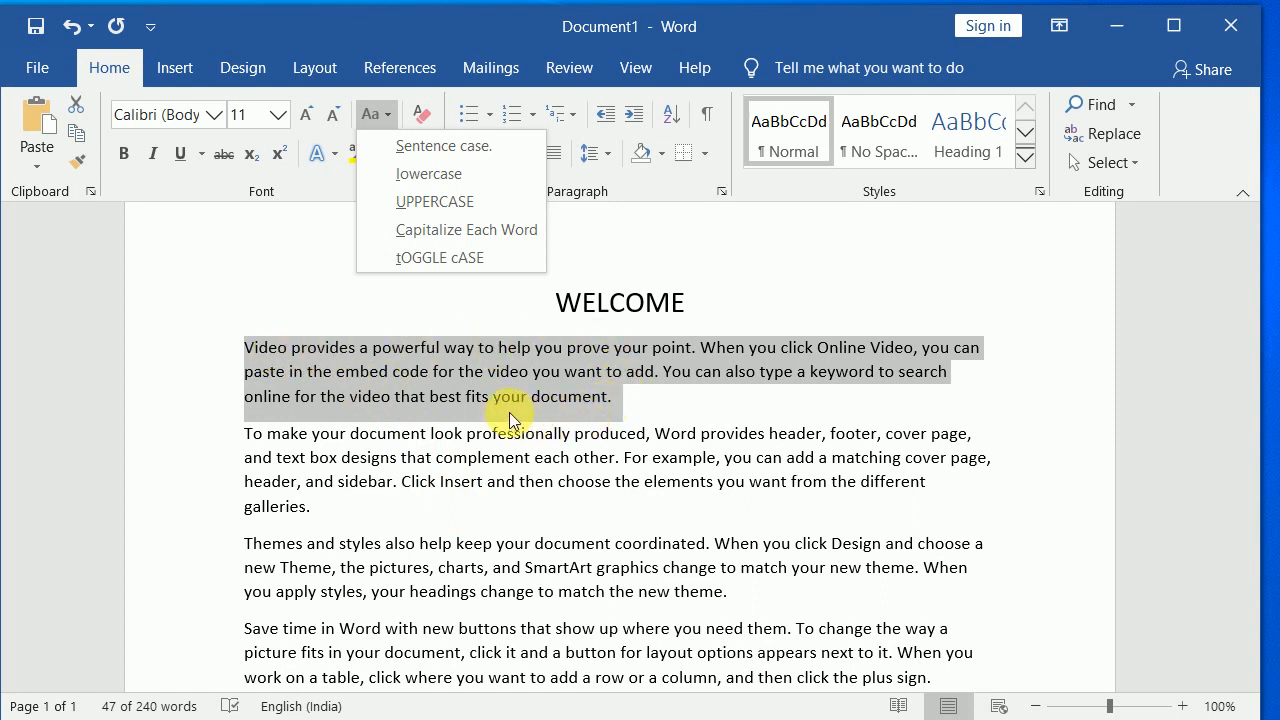
left_click(411, 174)
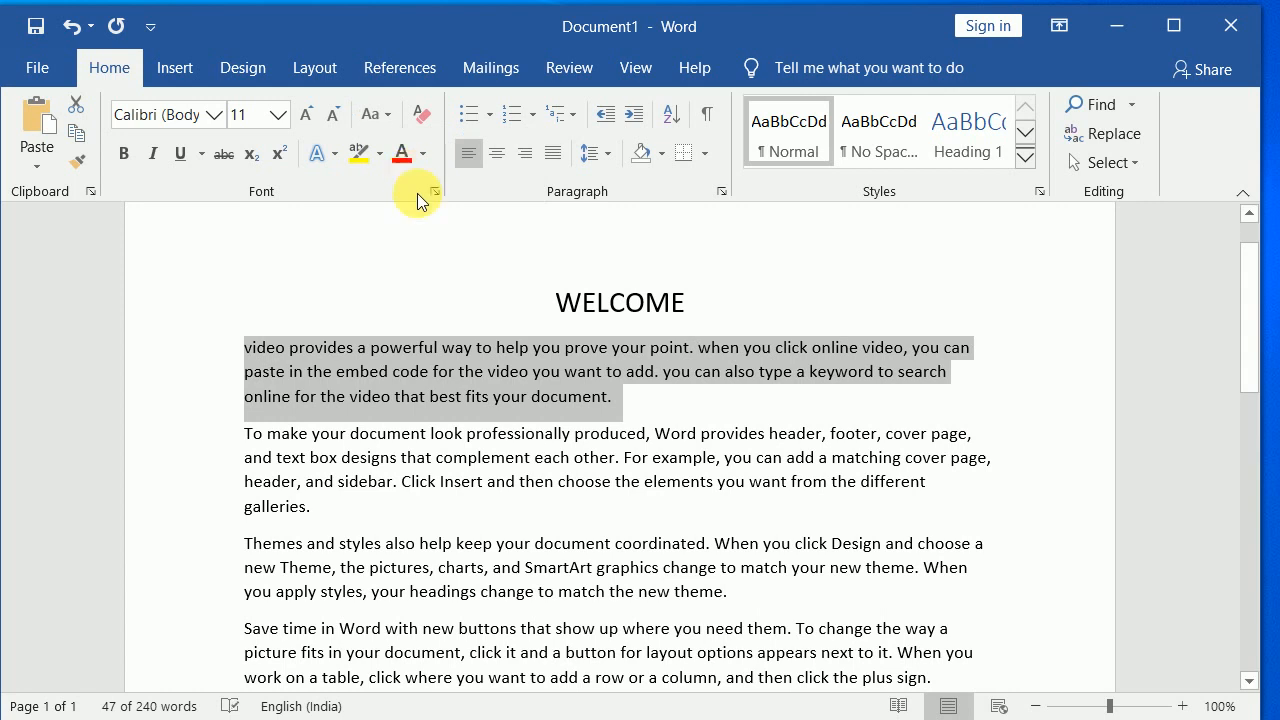
left_click(429, 481)
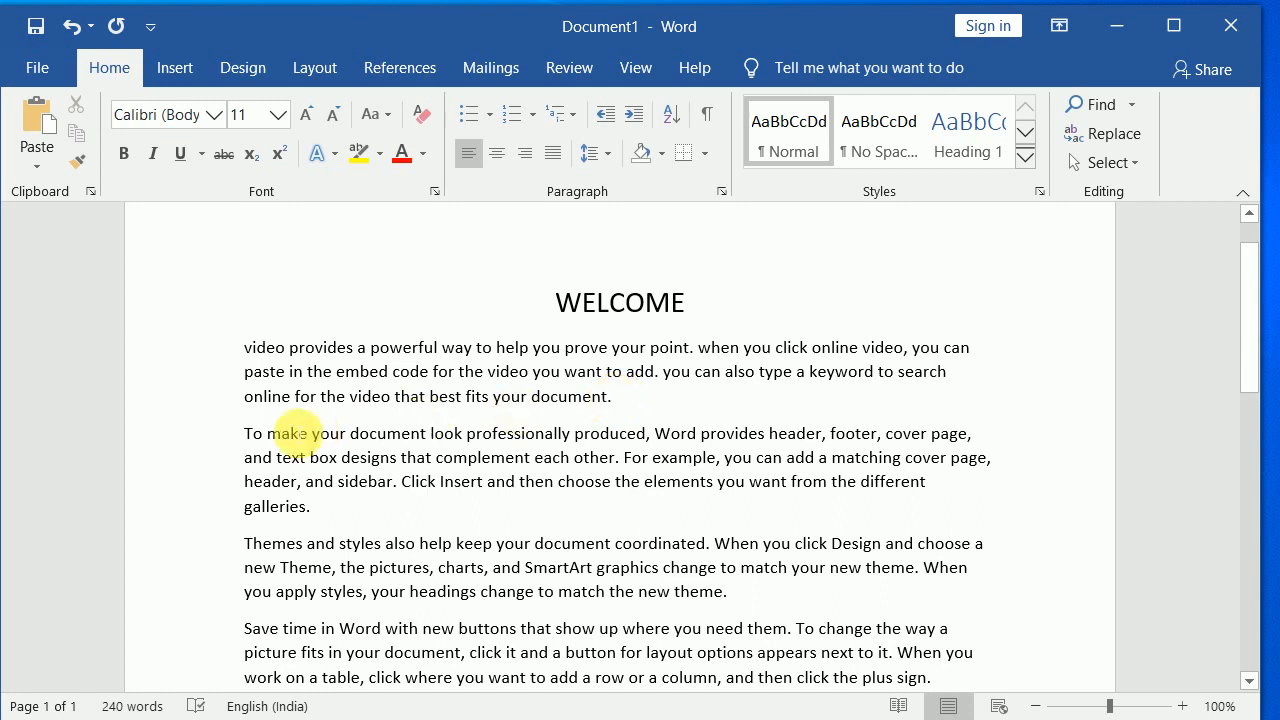
left_click(245, 347)
left_click(578, 398, "shift")
left_click_drag(579, 402, 621, 396)
left_click(383, 118)
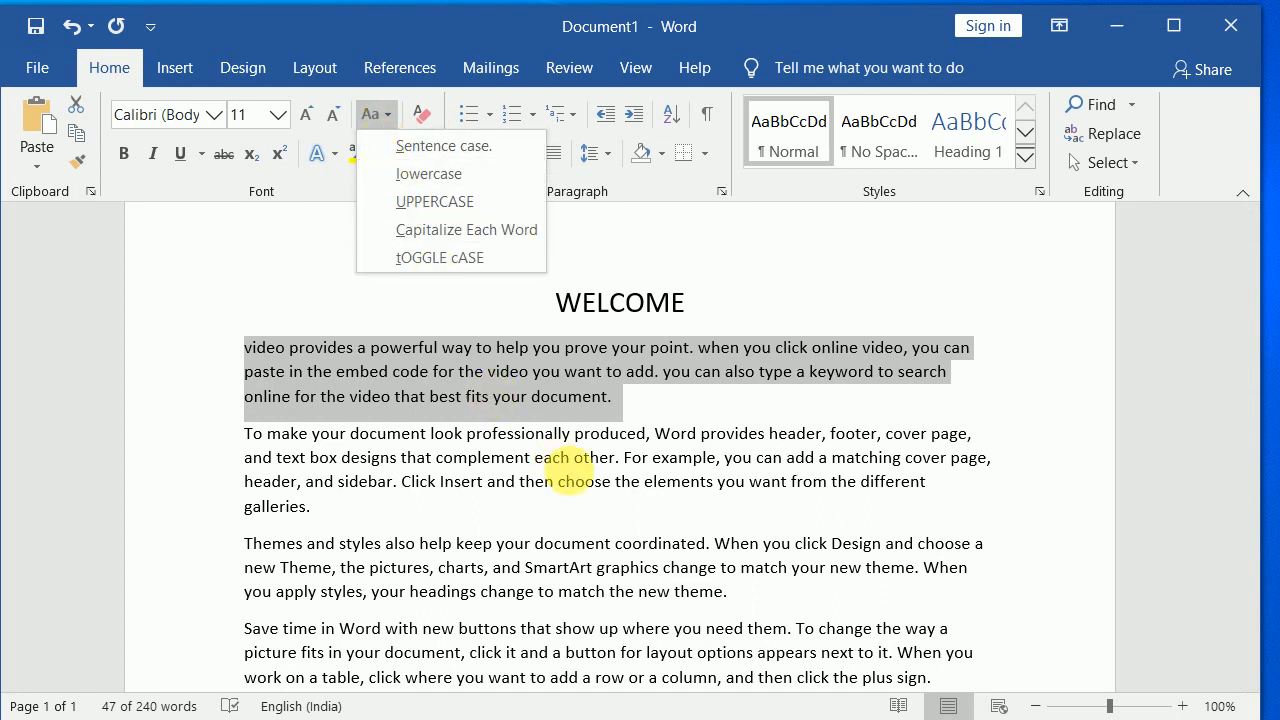
left_click(569, 470)
Change the first two paragraphs below the WELCOME heading to UPPERCASE
left_click_drag(240, 363, 587, 517)
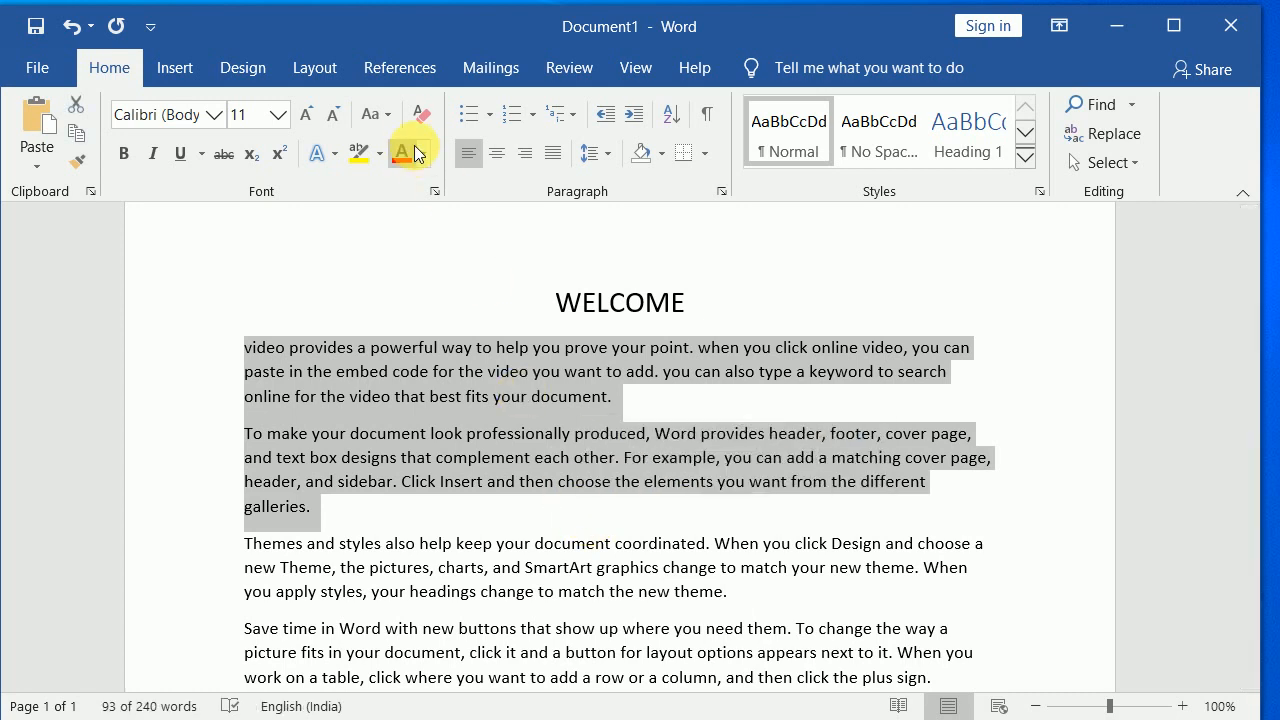
left_click(390, 119)
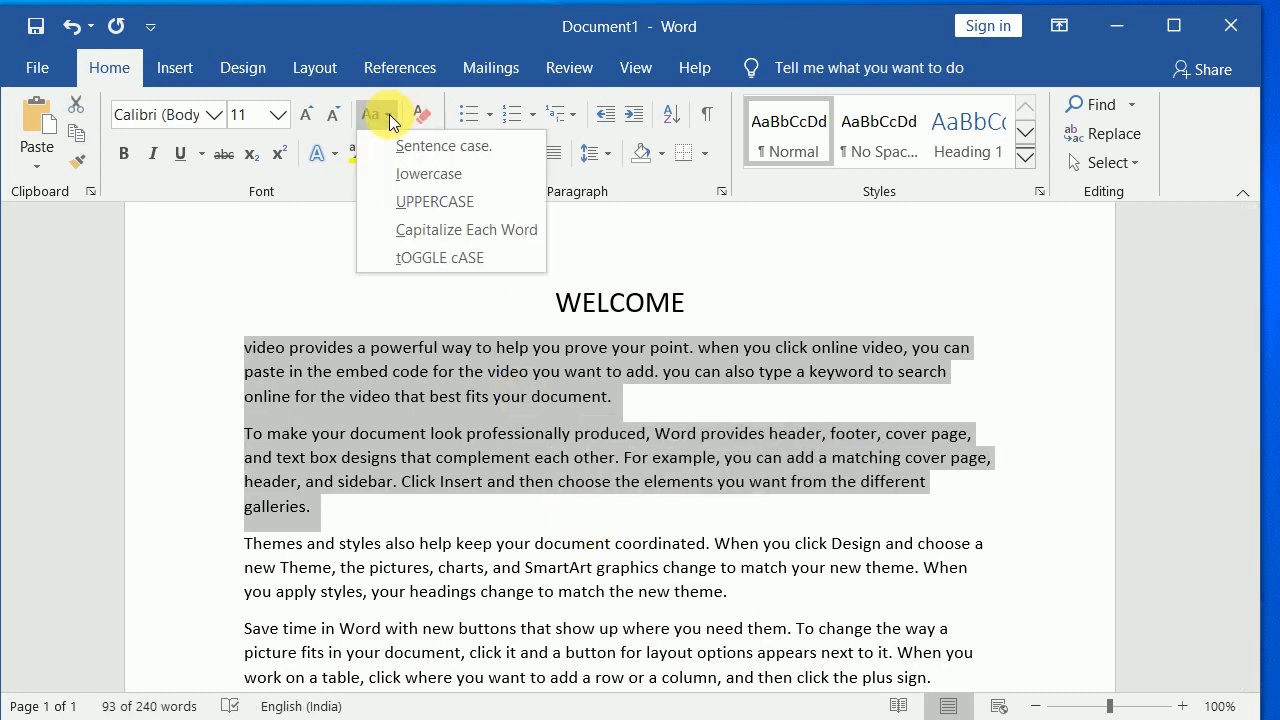
left_click(407, 203)
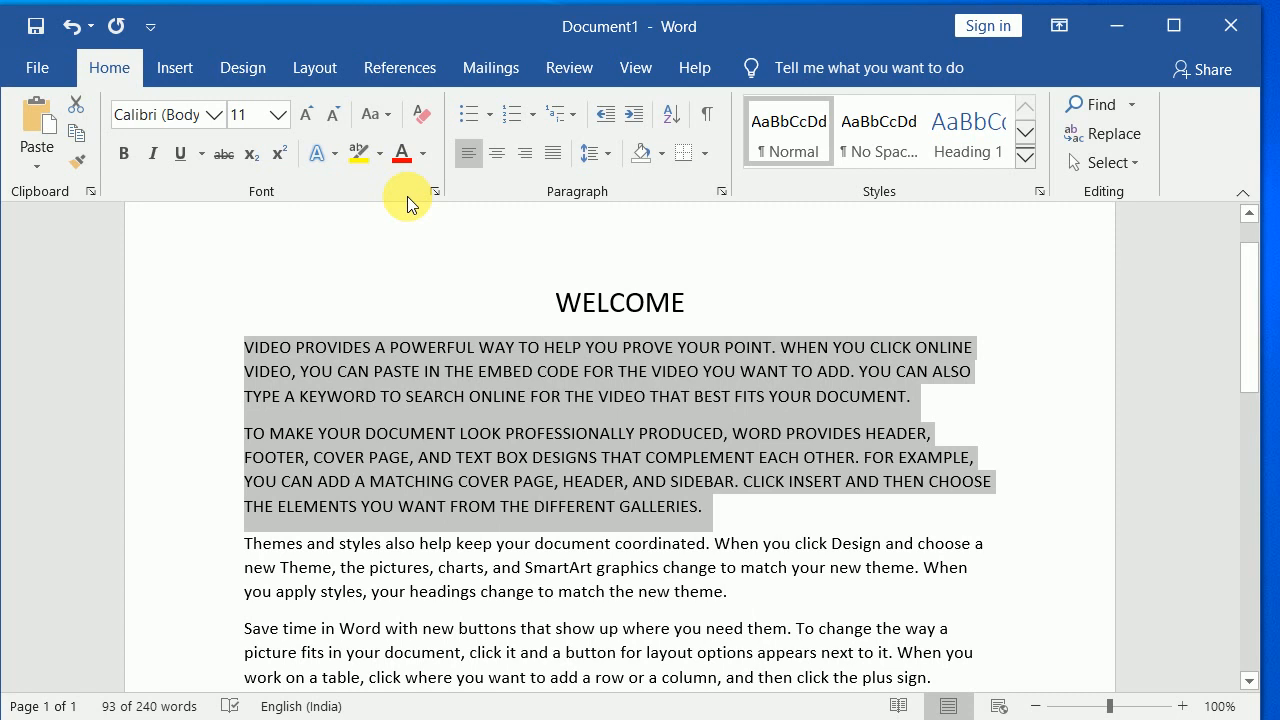
Reduce the first two paragraphs to font size 10 and convert them to Sentence case
left_click(337, 114)
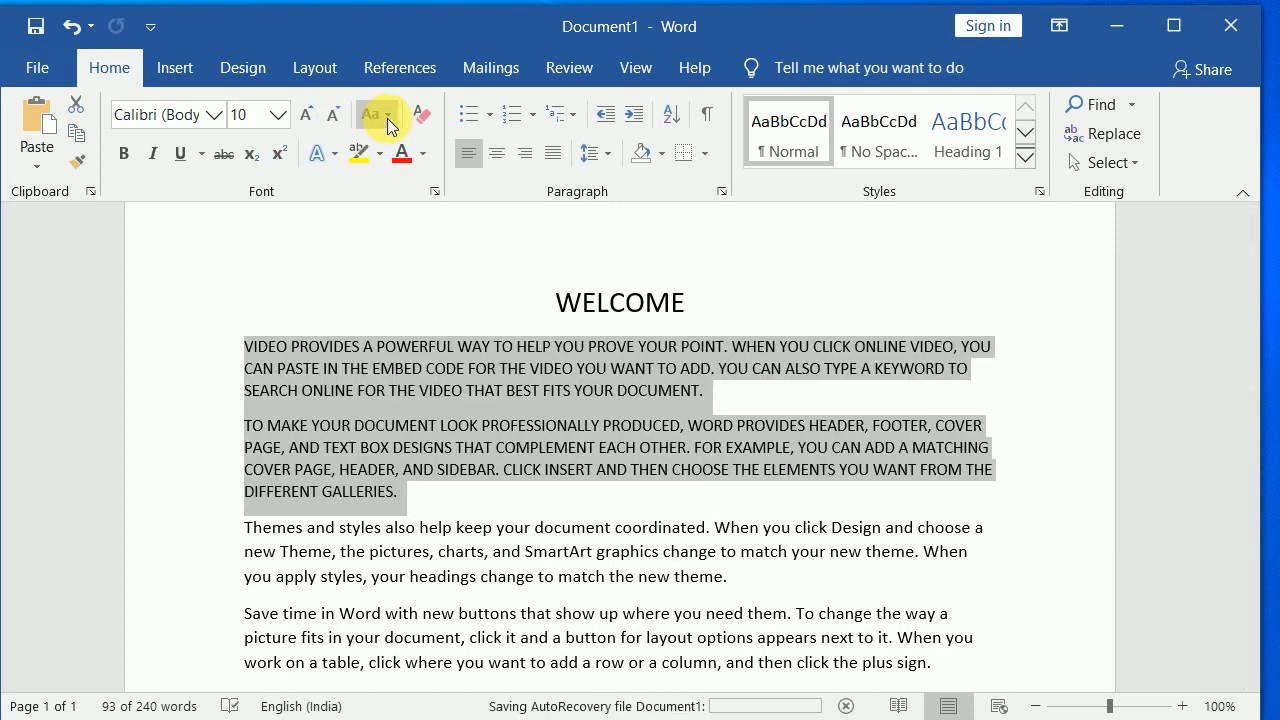
left_click(387, 118)
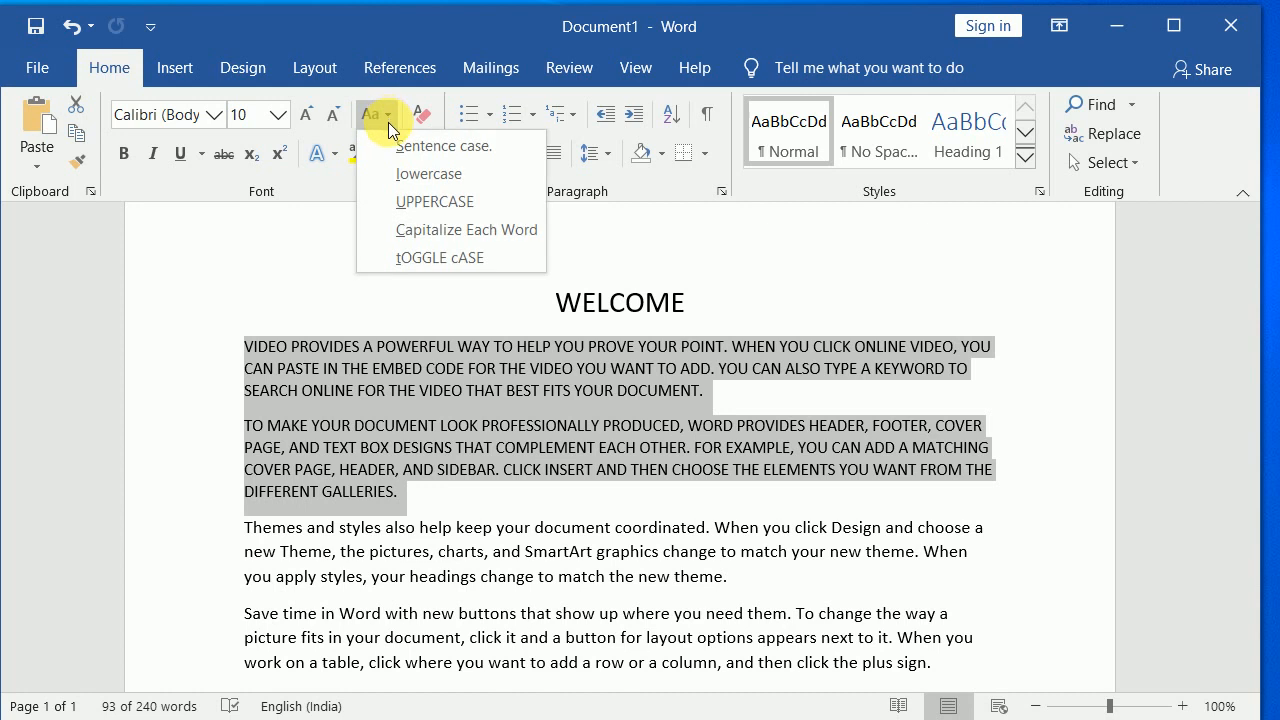
left_click(400, 146)
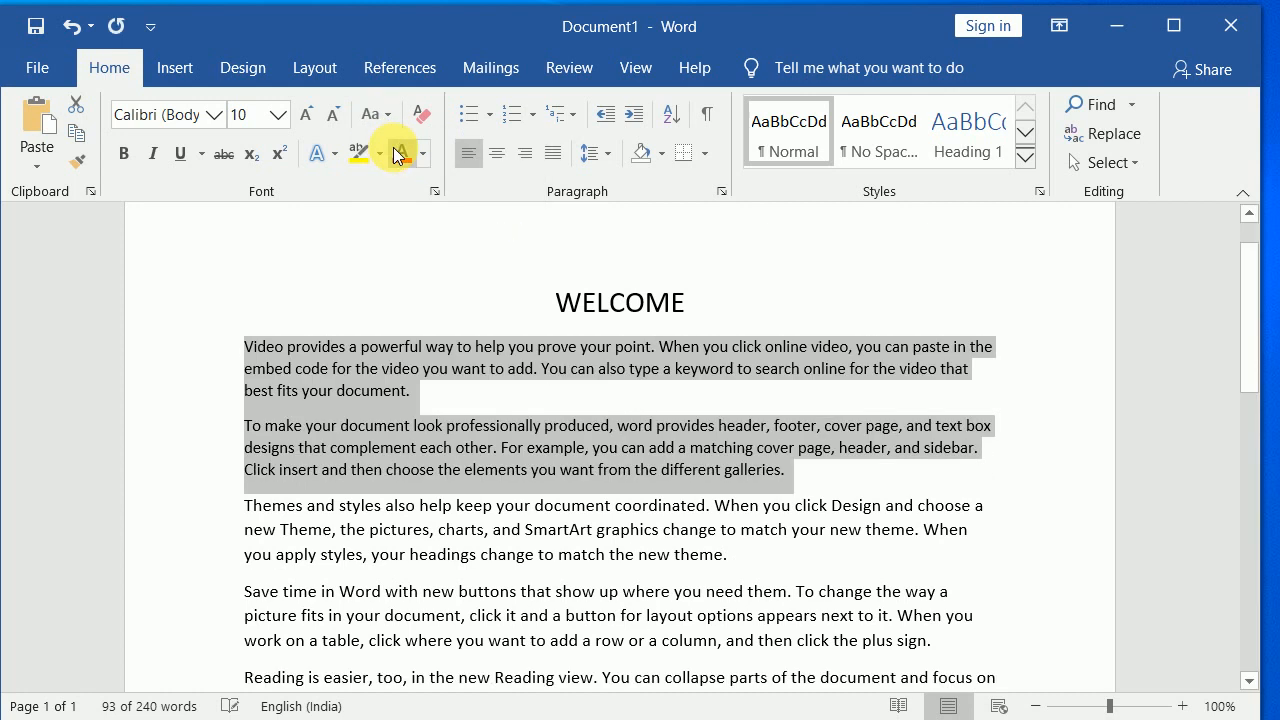
left_click(512, 388)
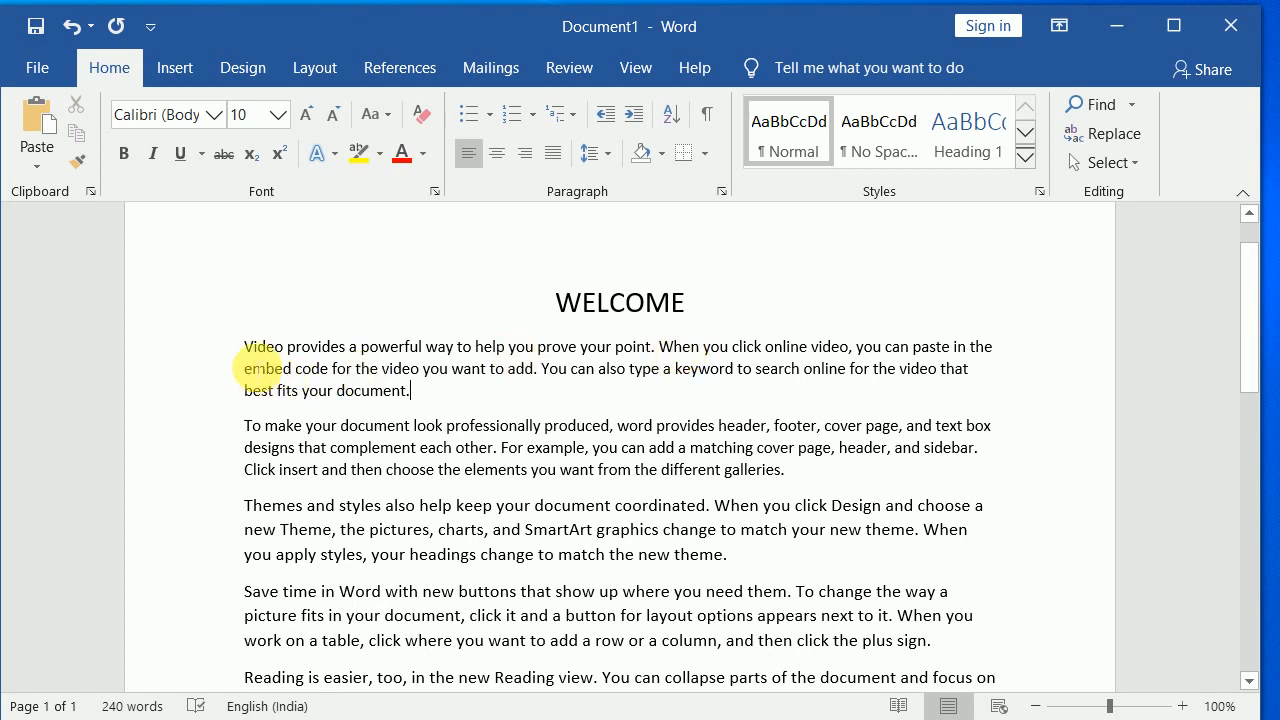
Set the font size of the first paragraph, starting with "Video provides", to 11 and deselect it
left_click_drag(247, 347, 449, 411)
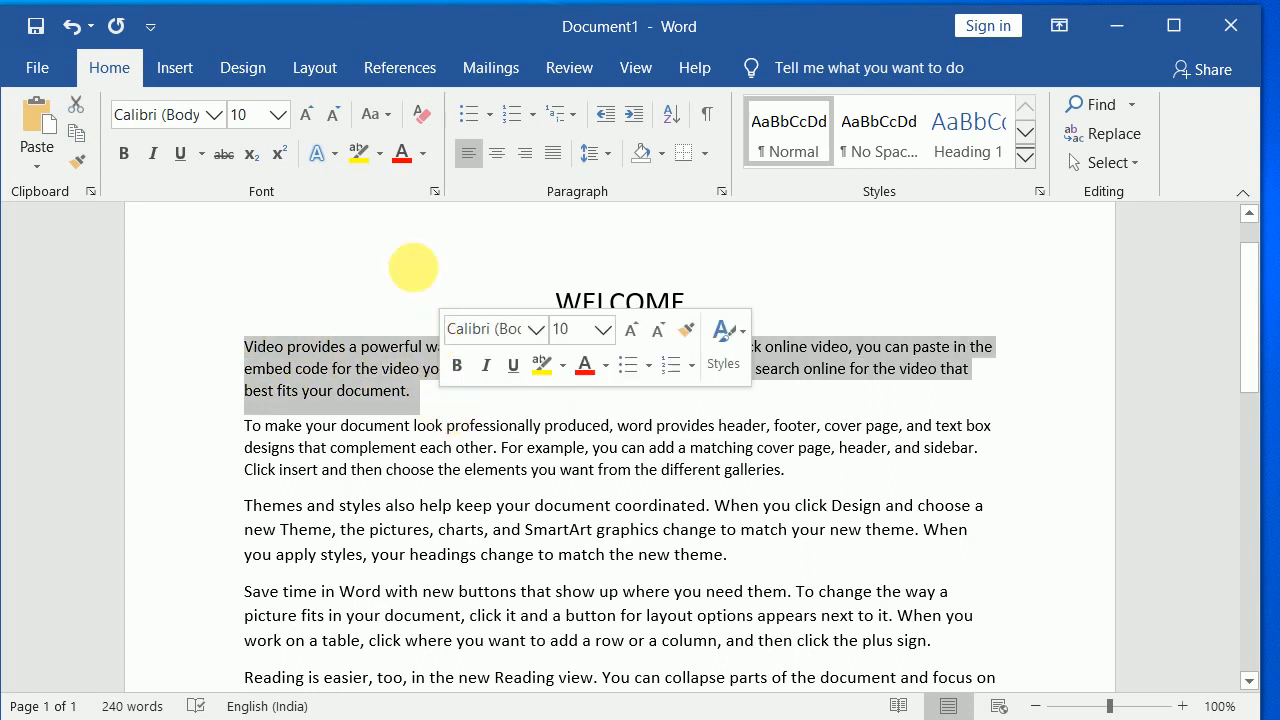
left_click(388, 116)
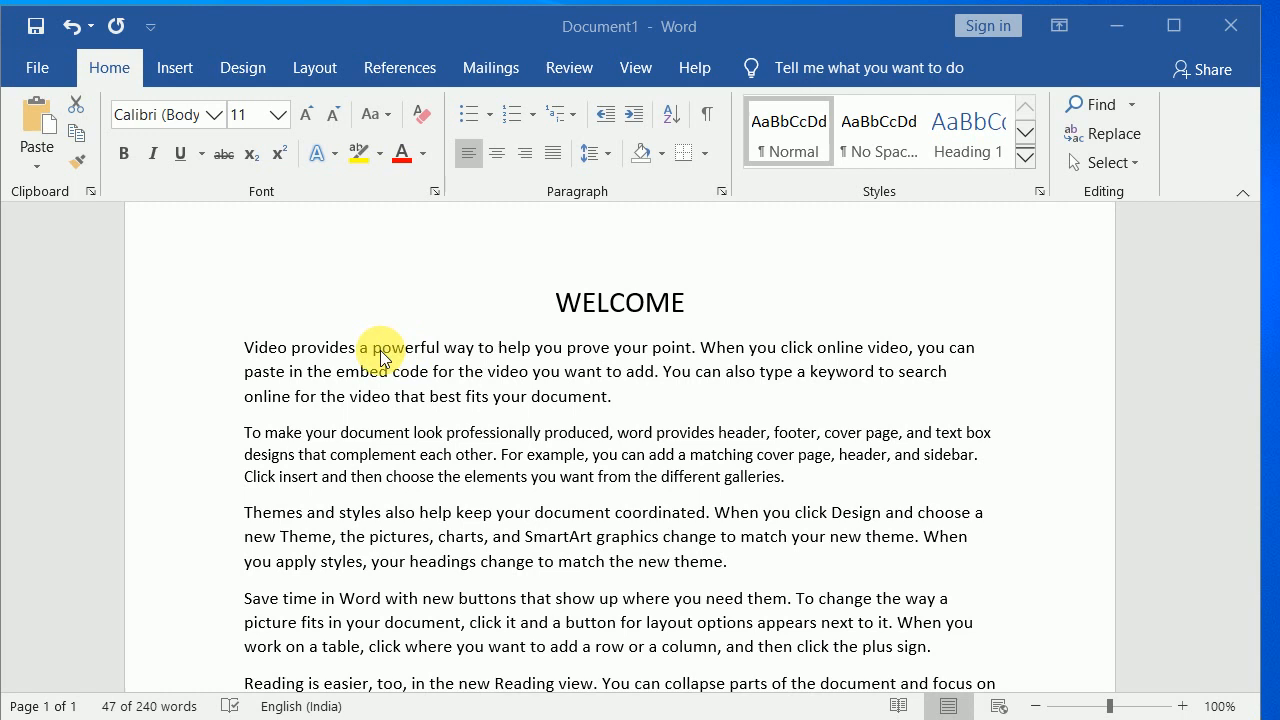
left_click(387, 372)
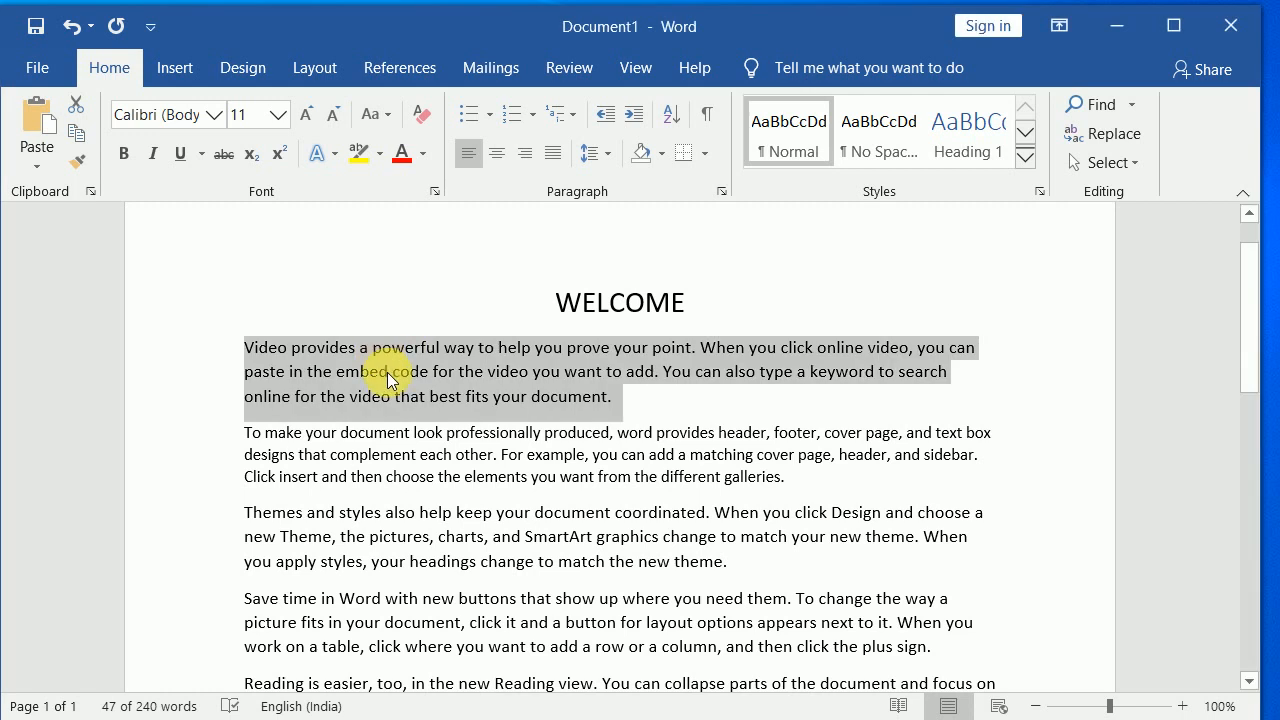
left_click(455, 372)
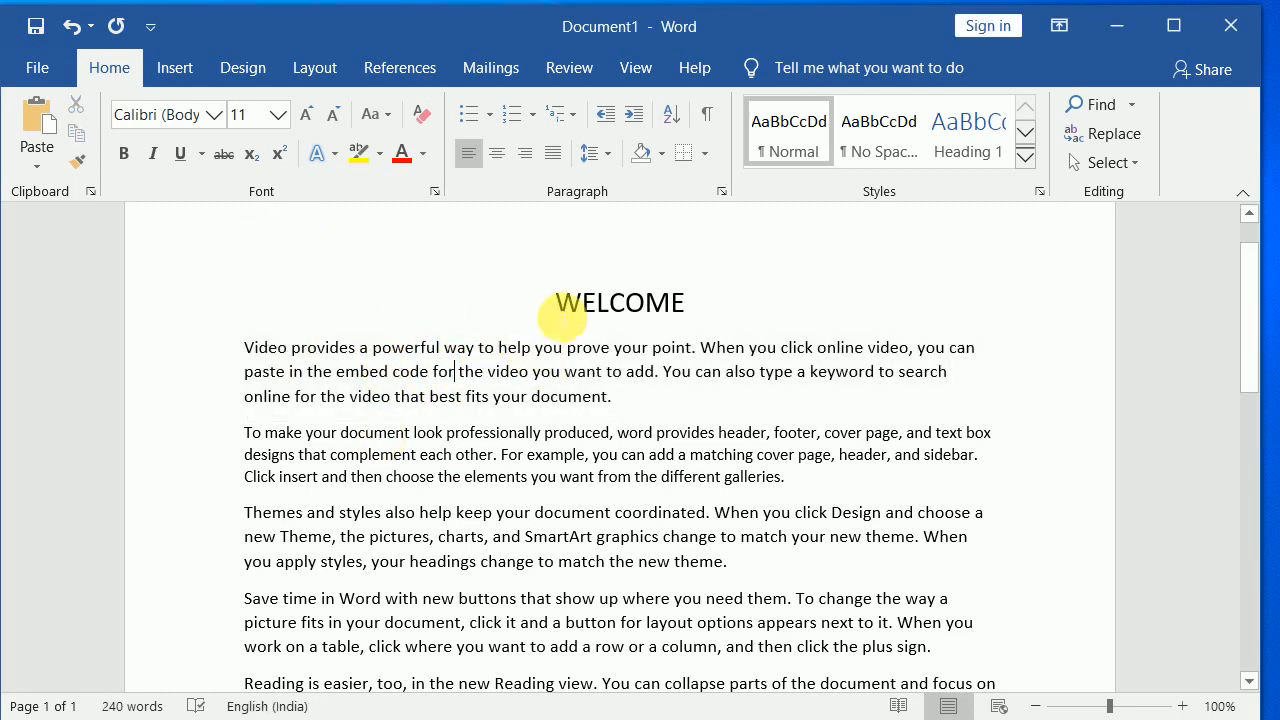
Italicize the first line of the paragraph starting with "Video provides" and set its font size to 12
double_click(580, 303)
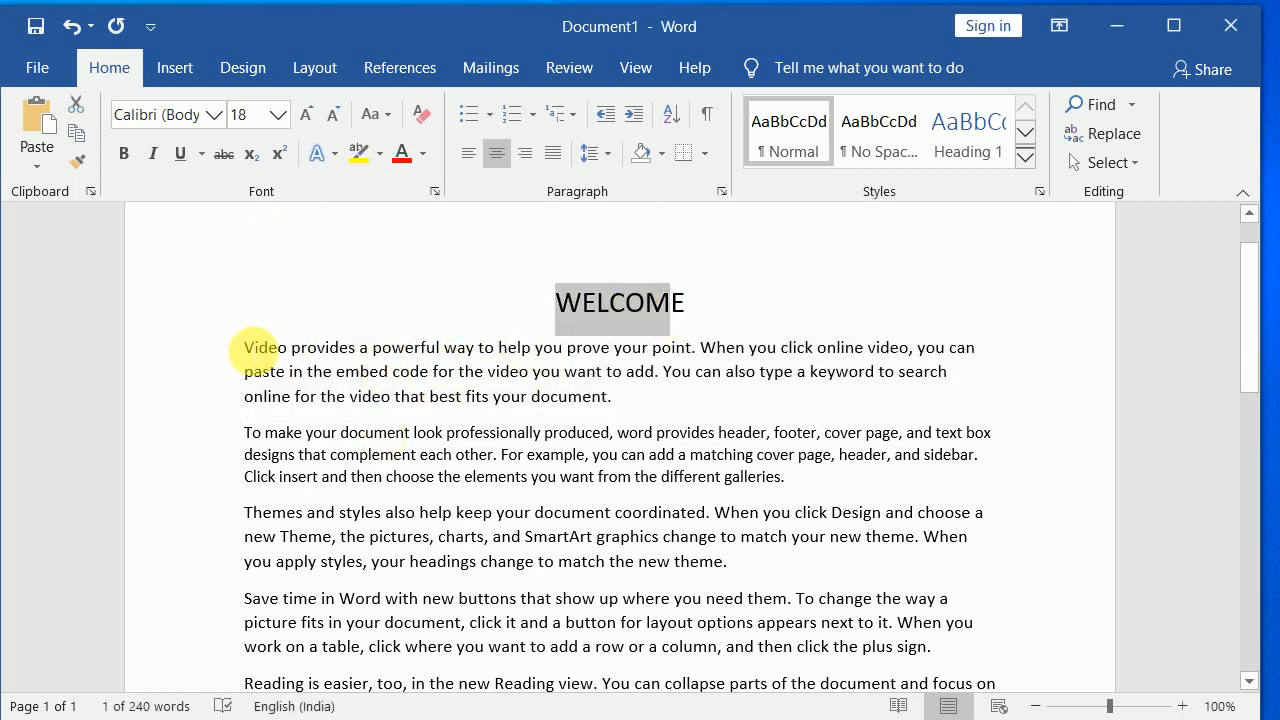
left_click_drag(248, 348, 990, 368)
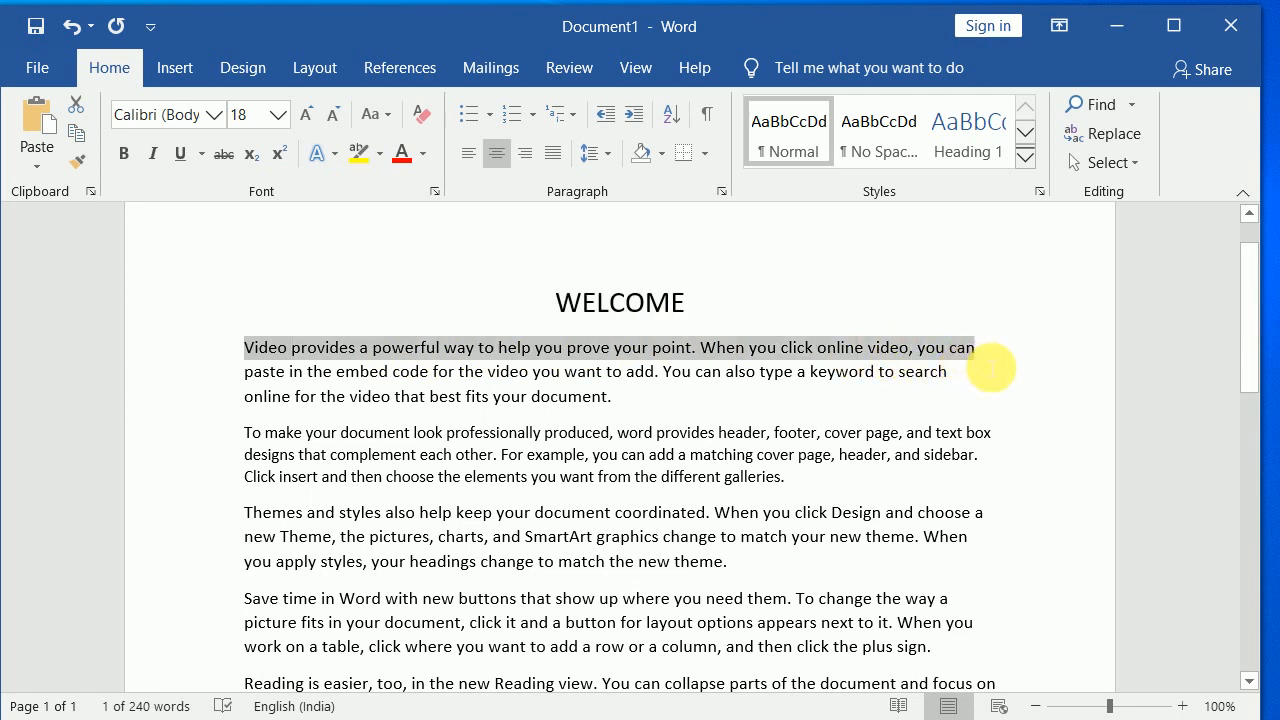
left_click(152, 152)
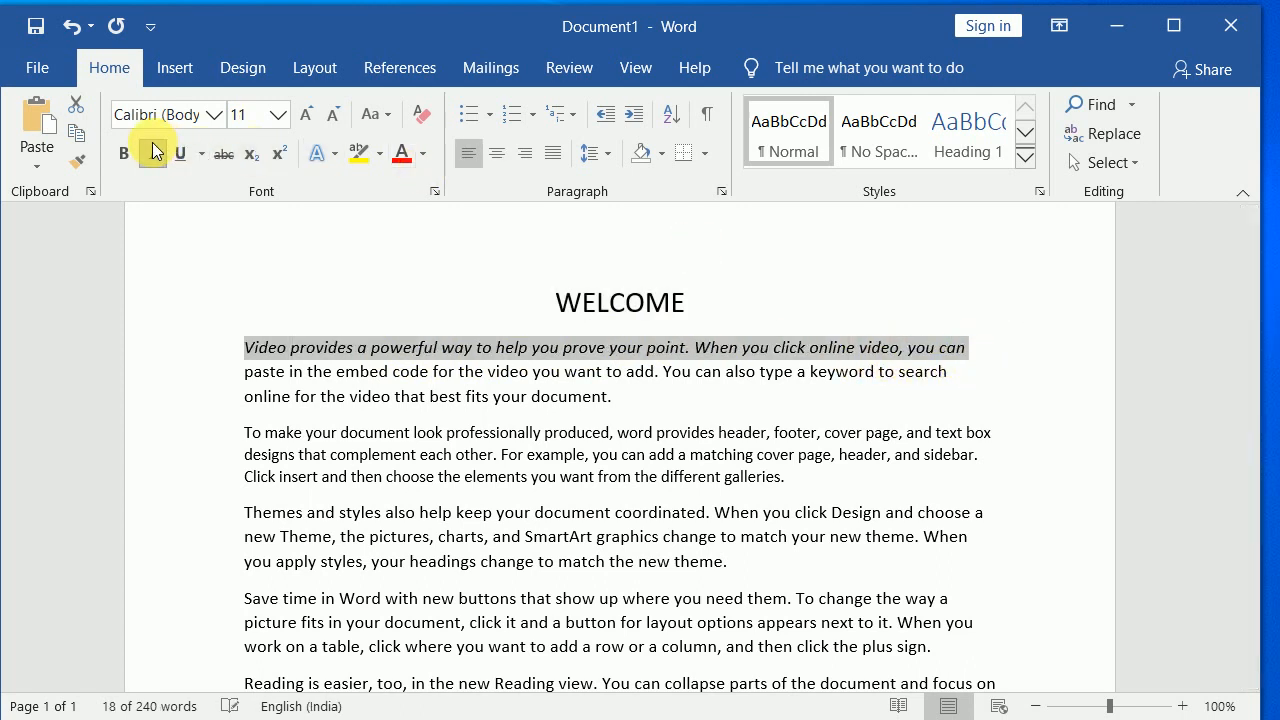
left_click(278, 114)
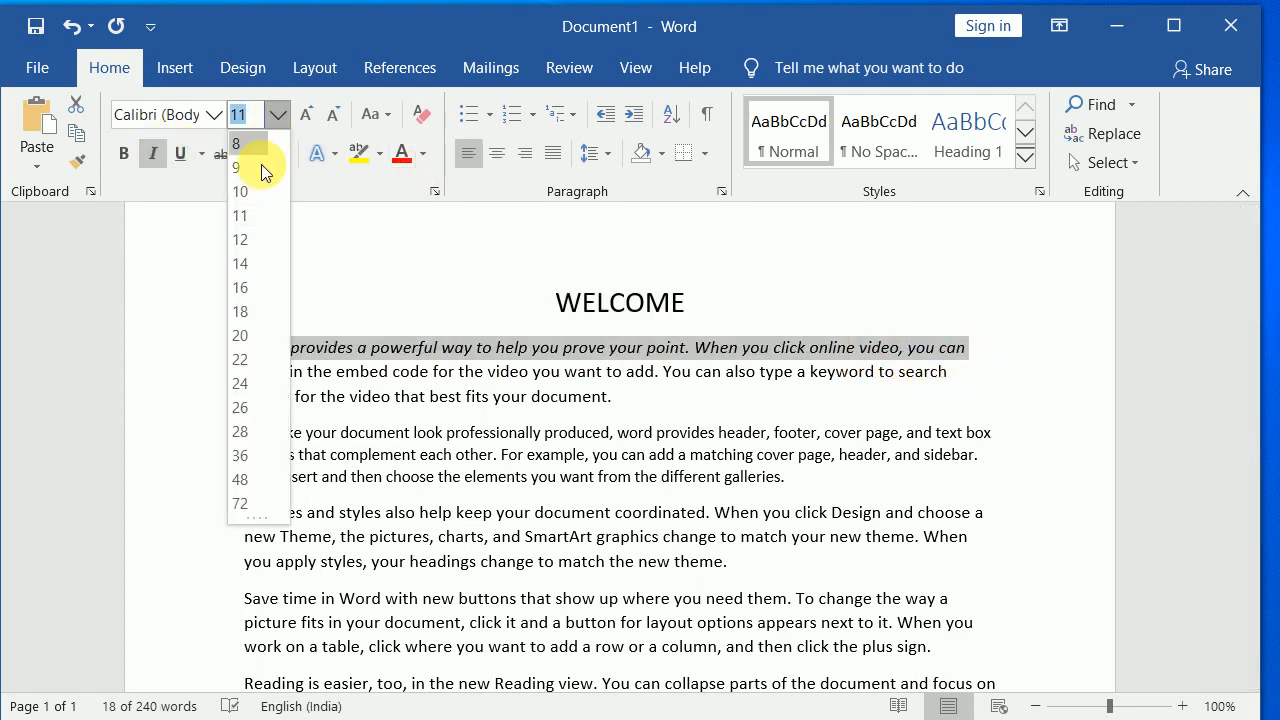
left_click(241, 241)
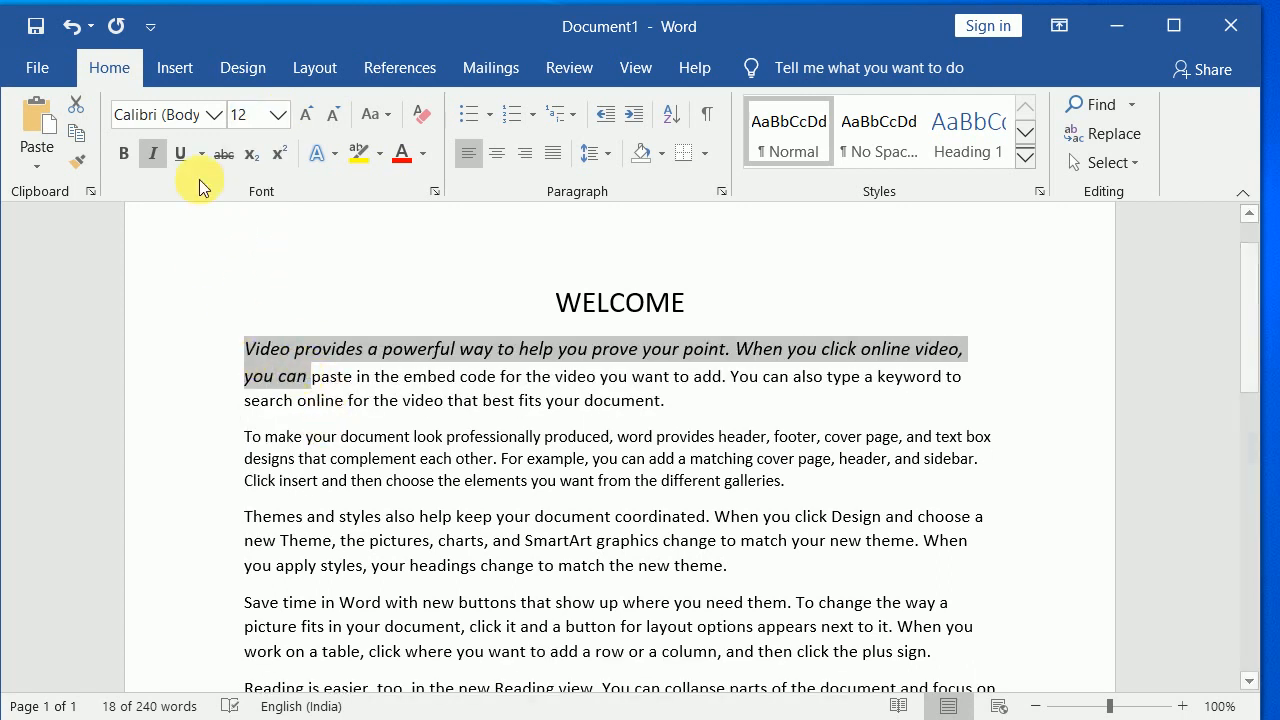
Underline the last line of the first paragraph and colour its text from "help you prove" to "you want" red
left_click_drag(285, 410, 688, 411)
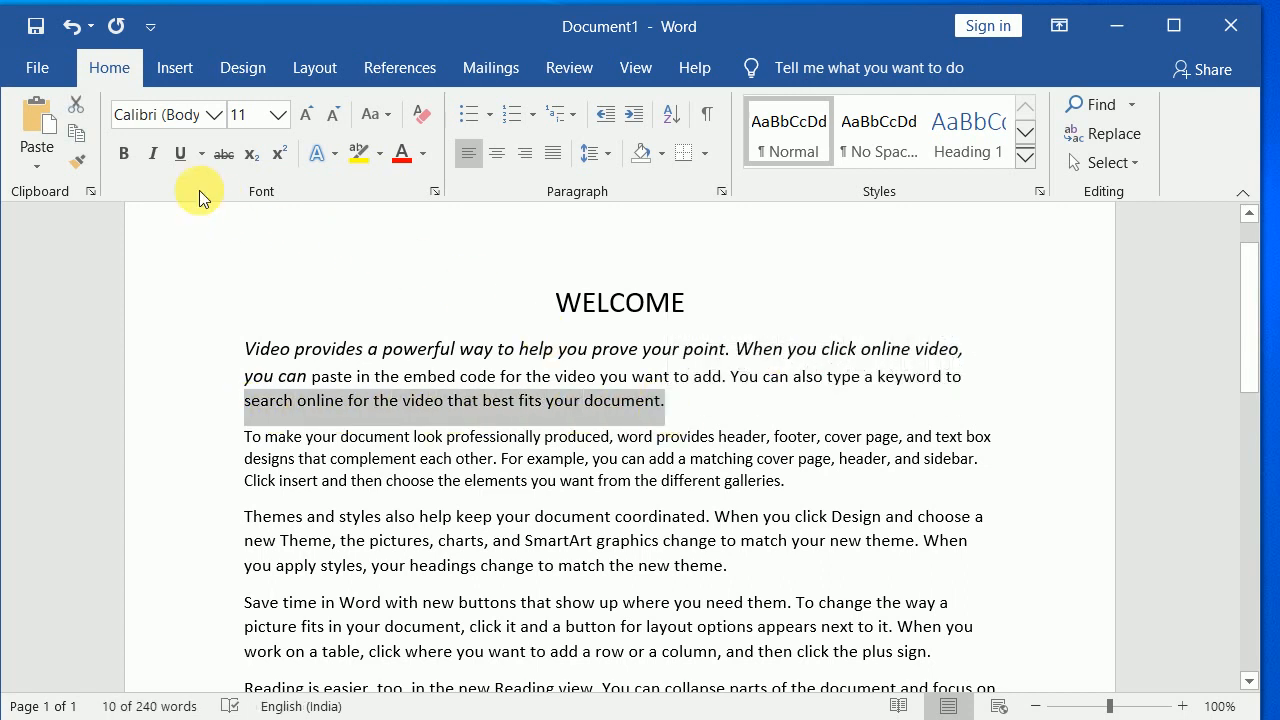
left_click(180, 160)
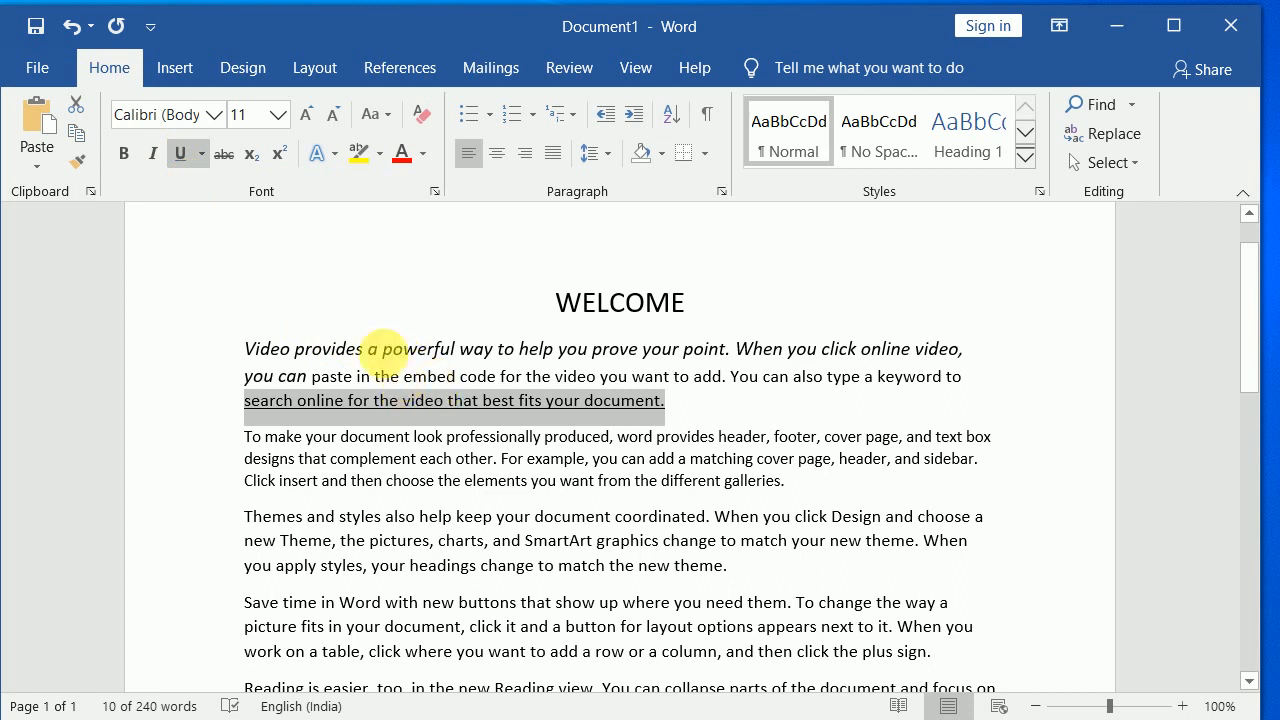
left_click_drag(519, 349, 670, 376)
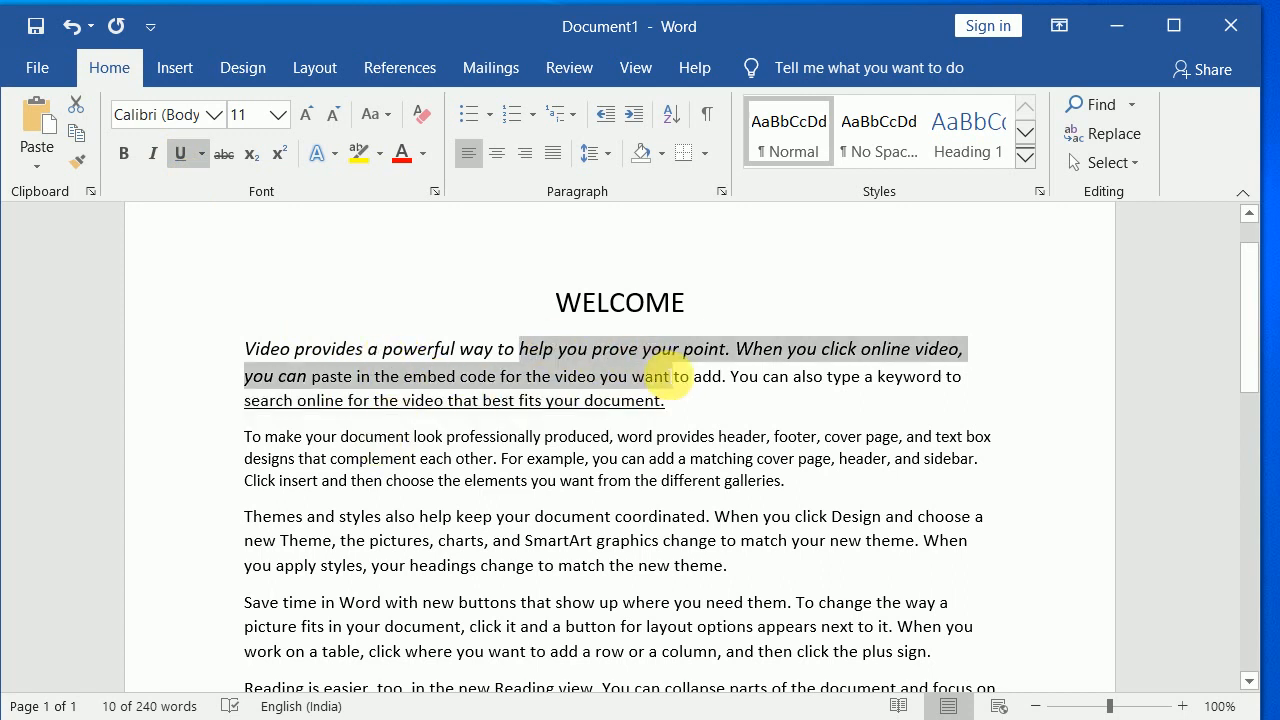
left_click(401, 157)
left_click(251, 443)
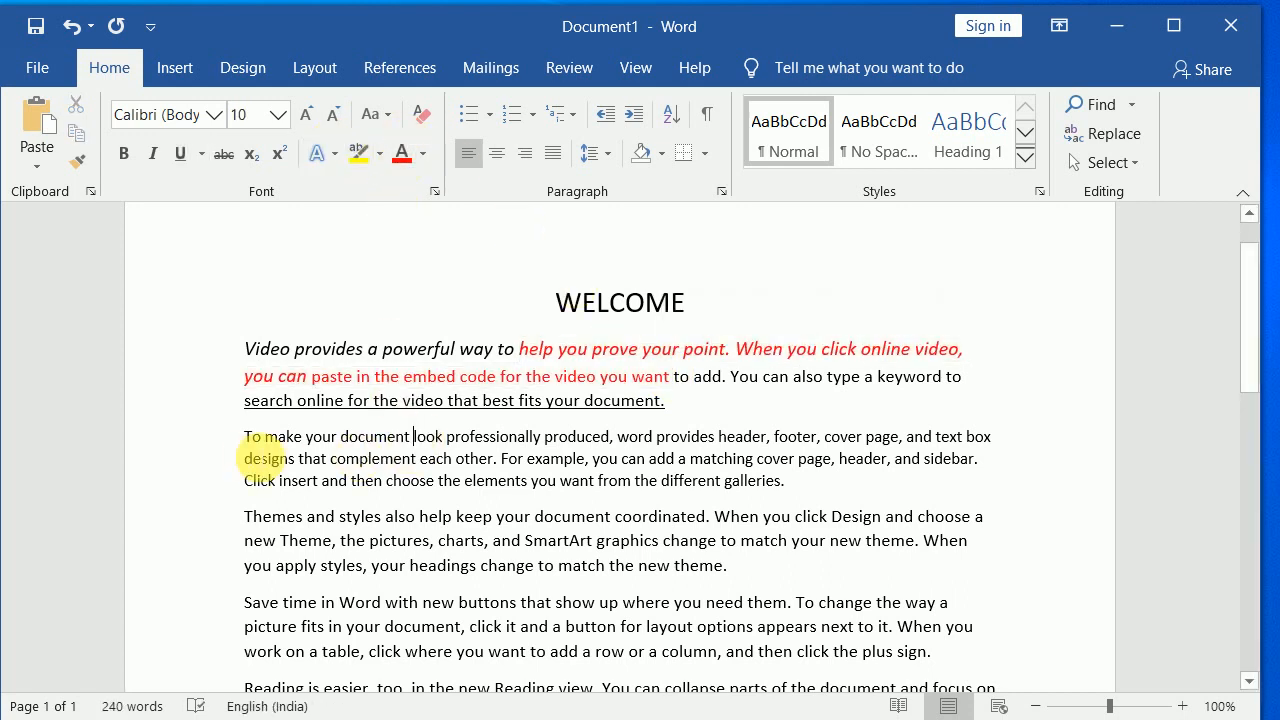
Format the second paragraph, starting with "To make your document", at font size 14, underlined and in light blue
left_click_drag(244, 440, 780, 486)
left_click(278, 114)
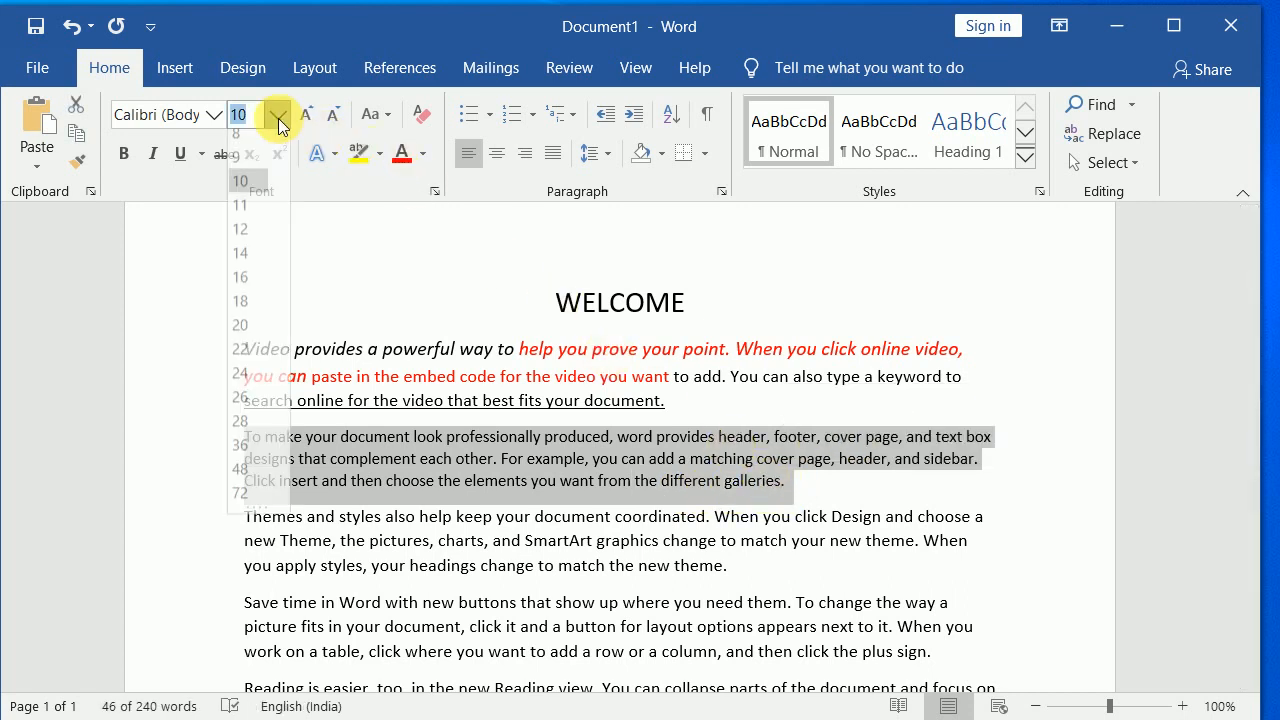
left_click(251, 267)
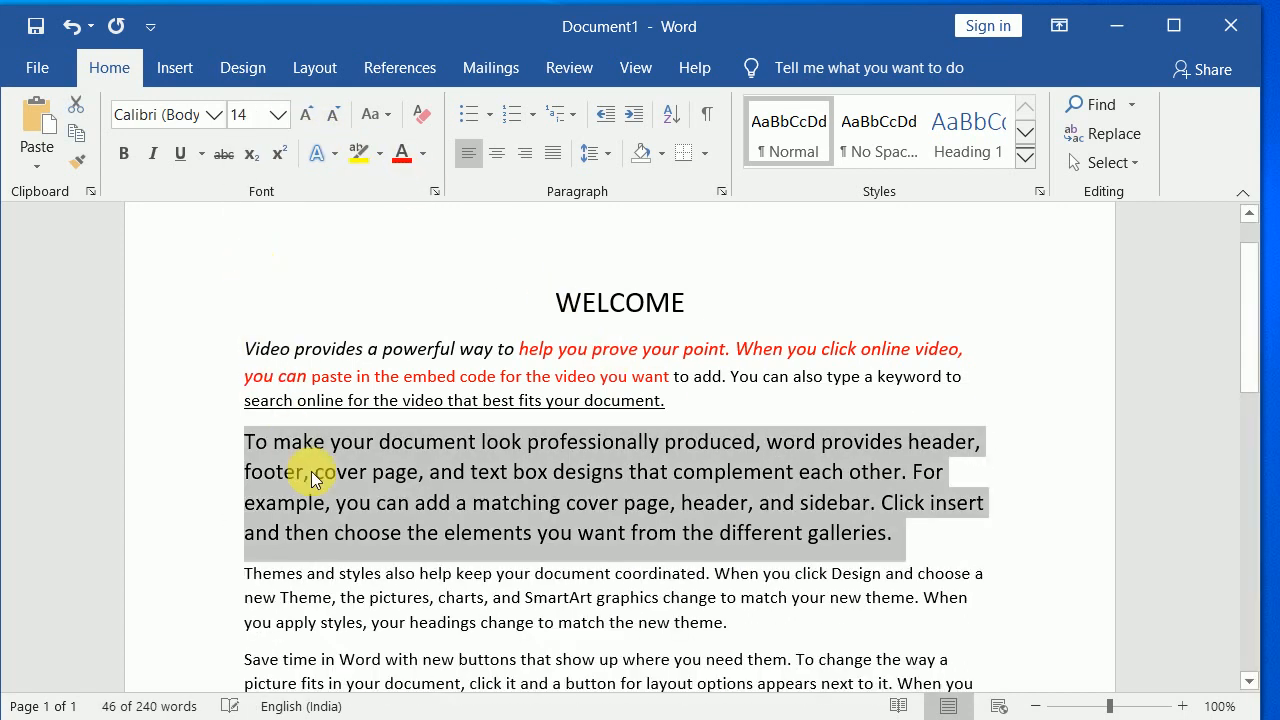
left_click(186, 163)
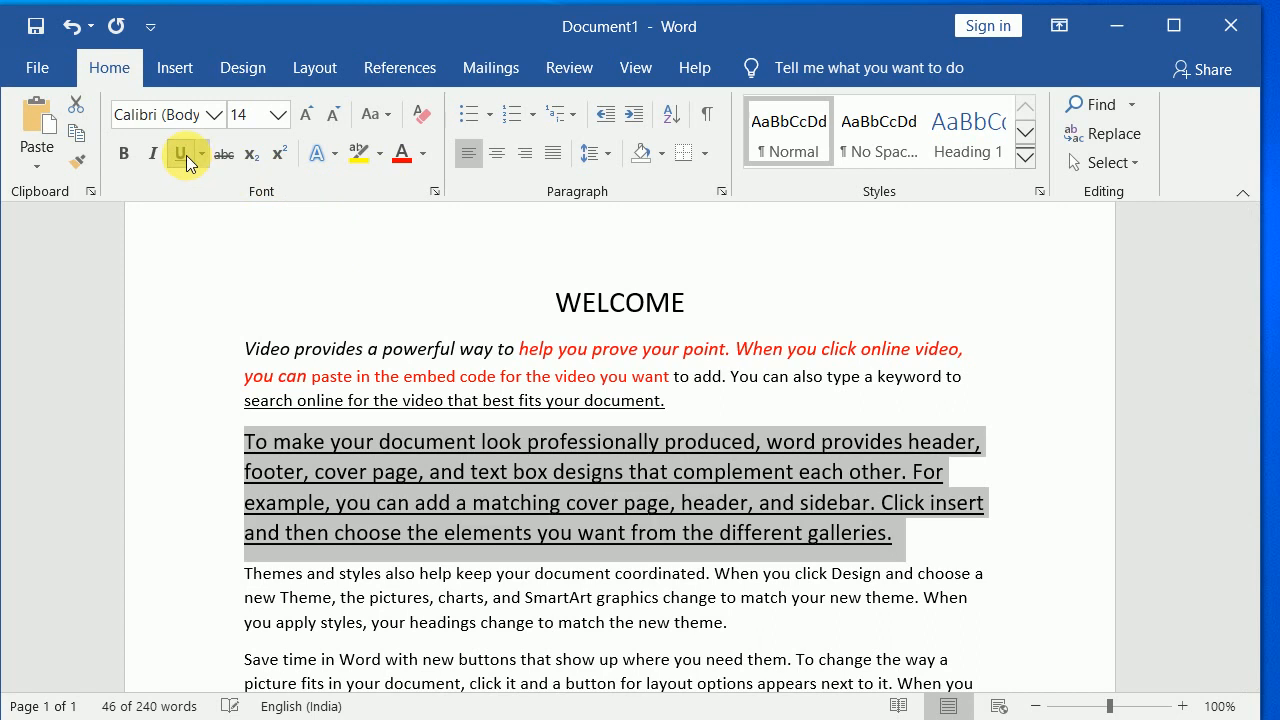
left_click(420, 157)
left_click(477, 293)
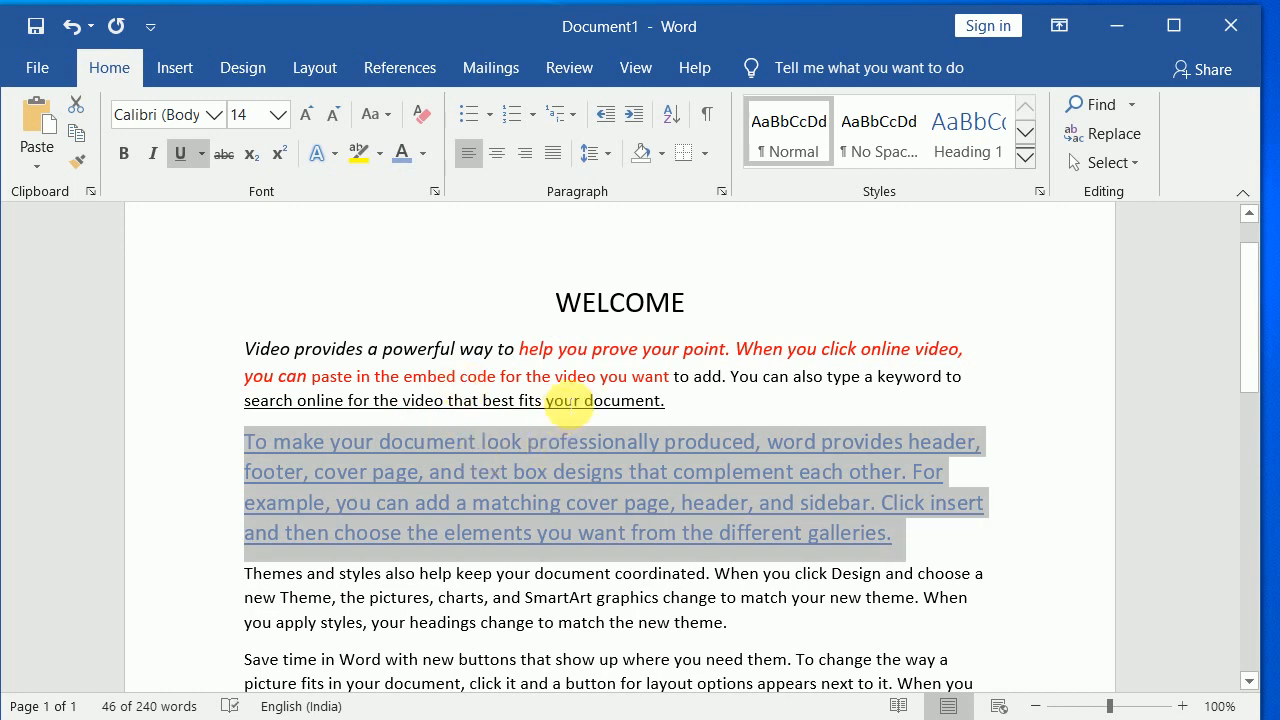
left_click(566, 401)
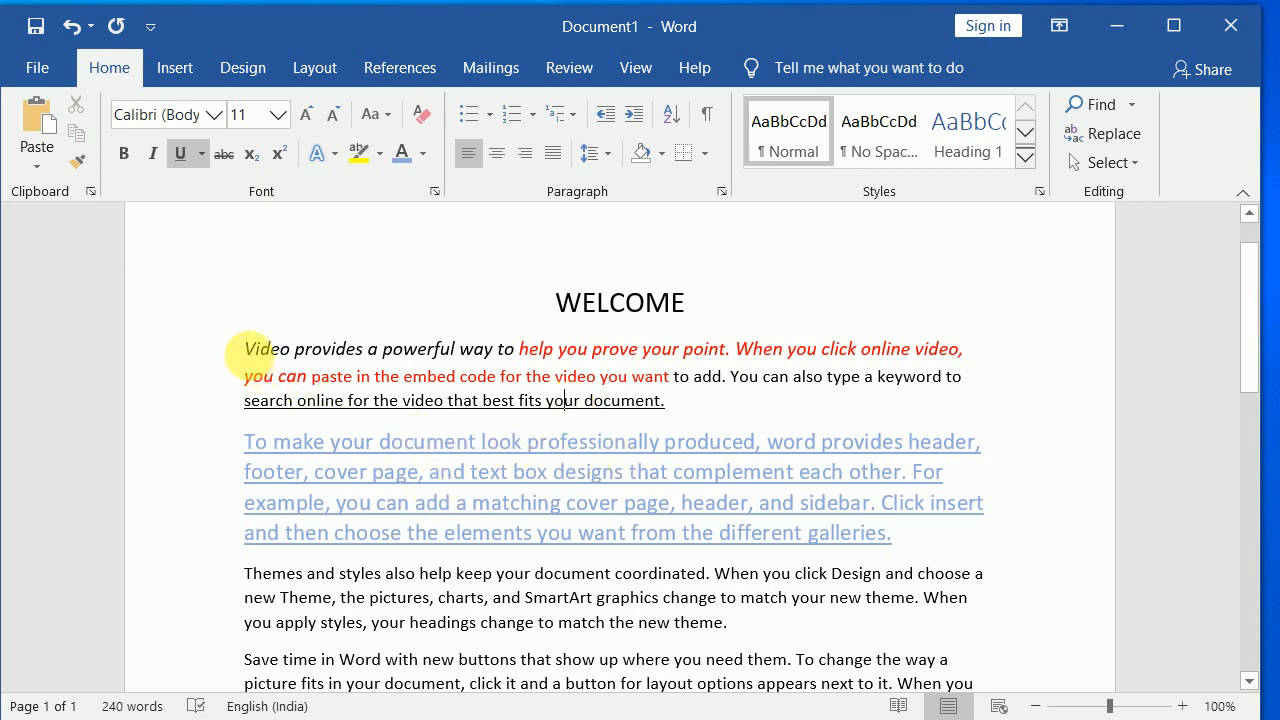
Make the WELCOME heading bold, and remove the bold from it again
left_click_drag(244, 352, 676, 405)
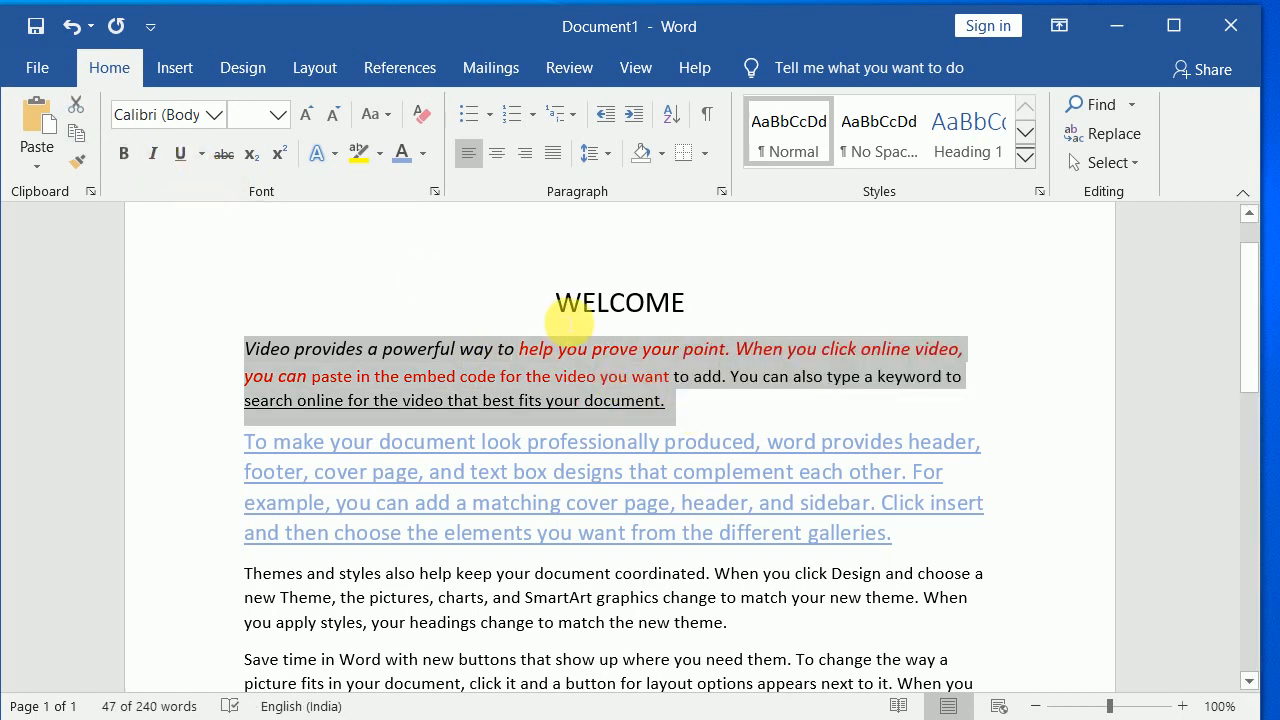
left_click_drag(554, 302, 702, 305)
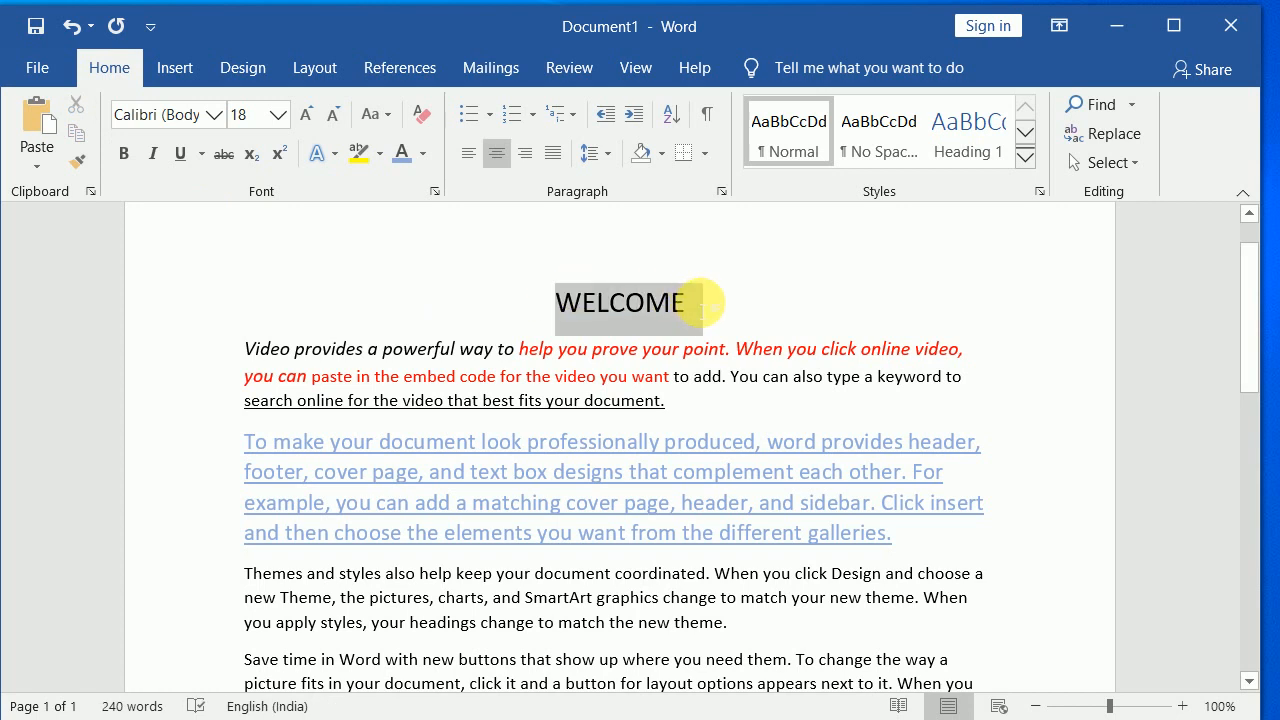
left_click(118, 156)
left_click(476, 316)
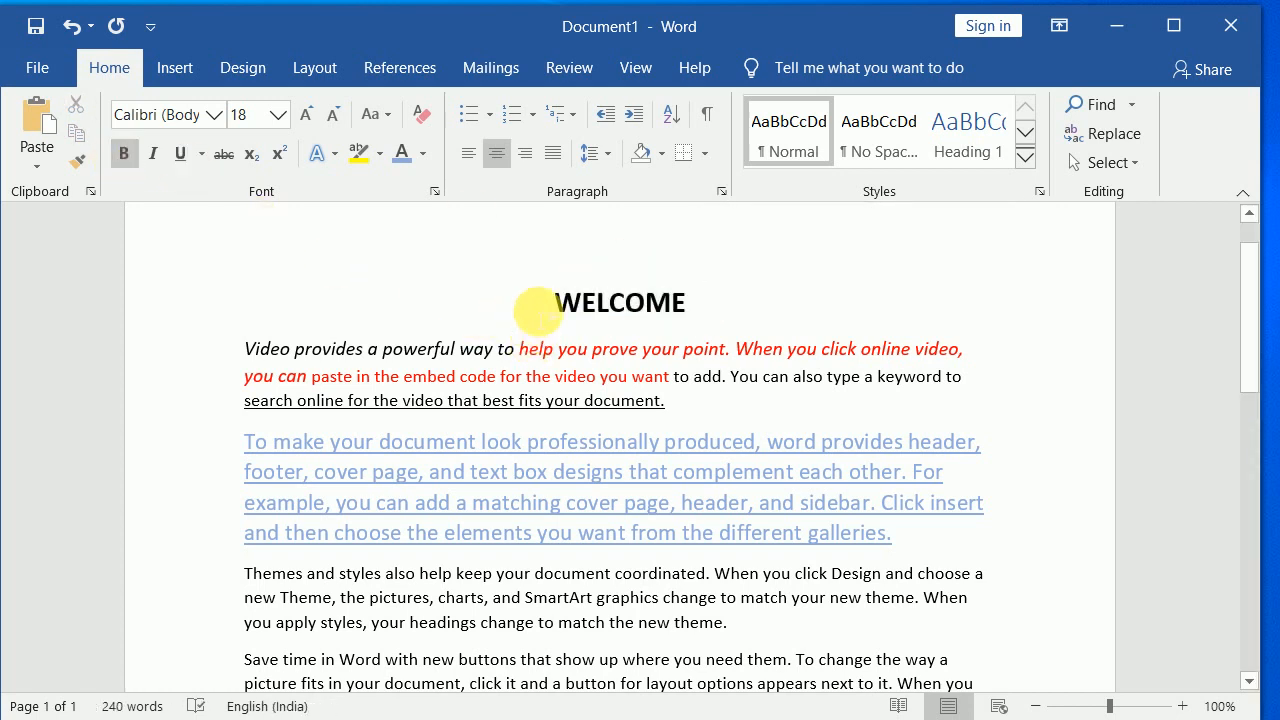
left_click_drag(554, 302, 697, 300)
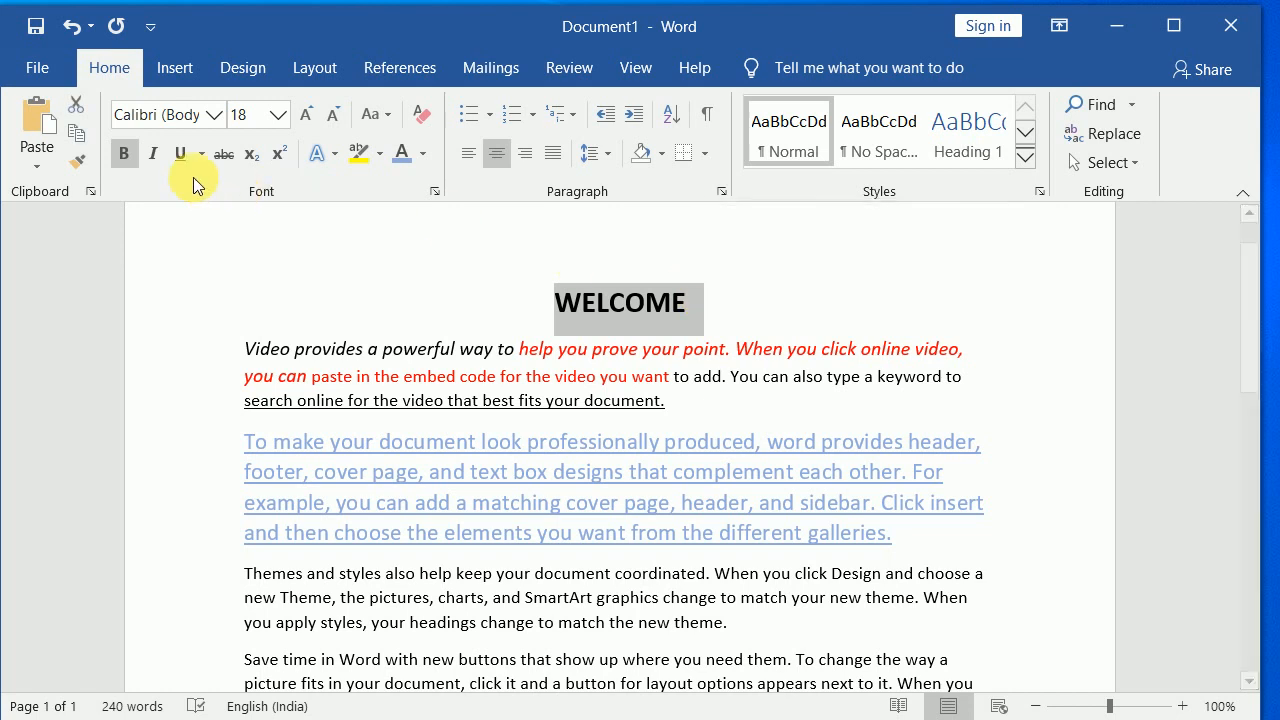
left_click(124, 153)
left_click(234, 340)
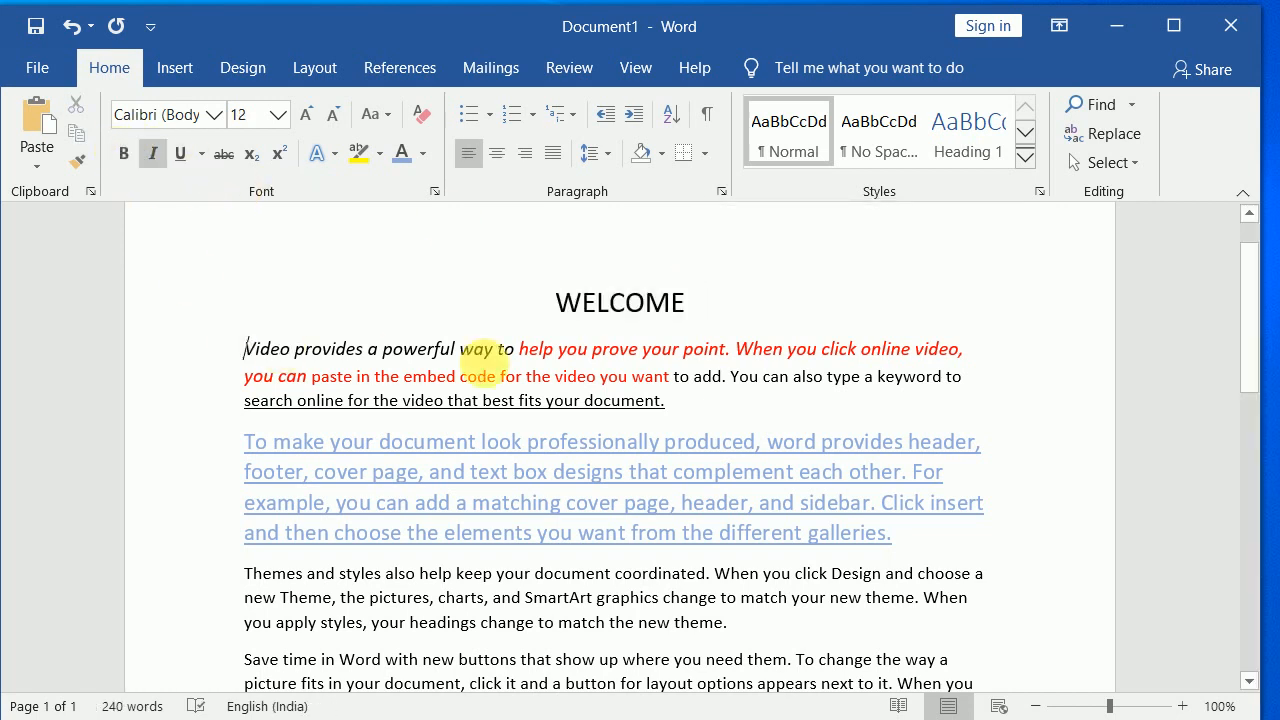
left_click_drag(519, 348, 670, 378)
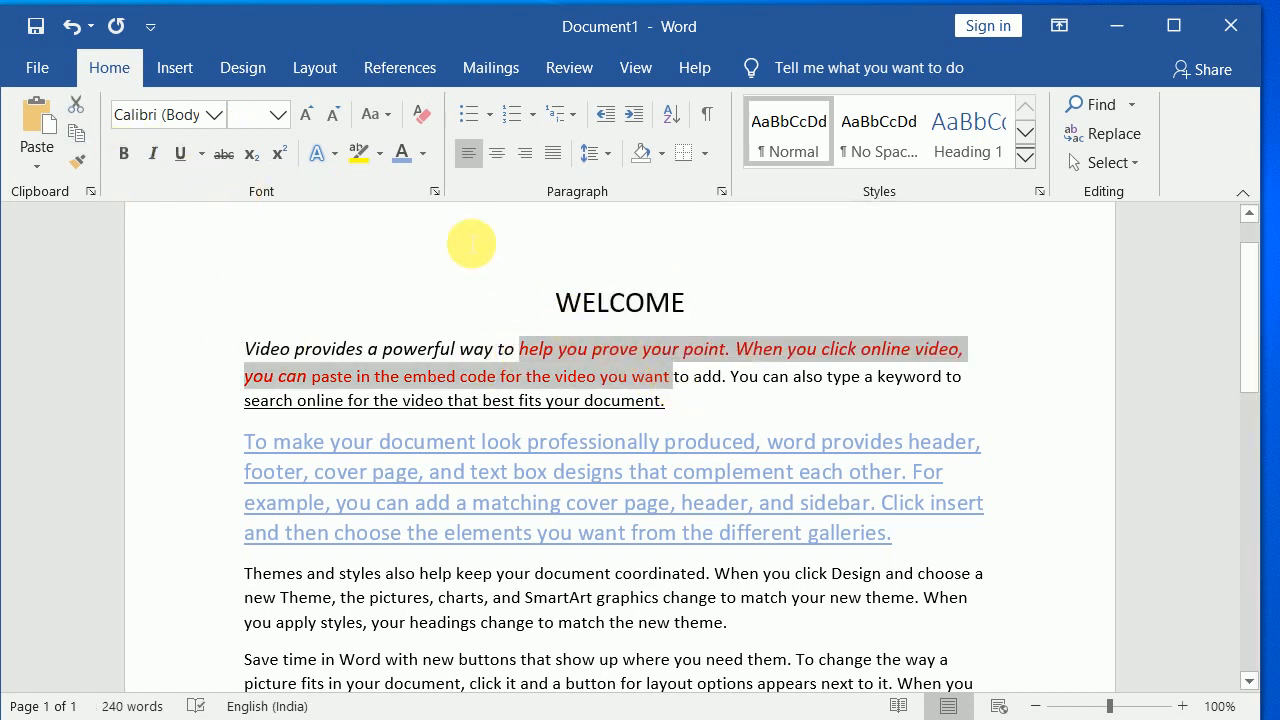
left_click(422, 158)
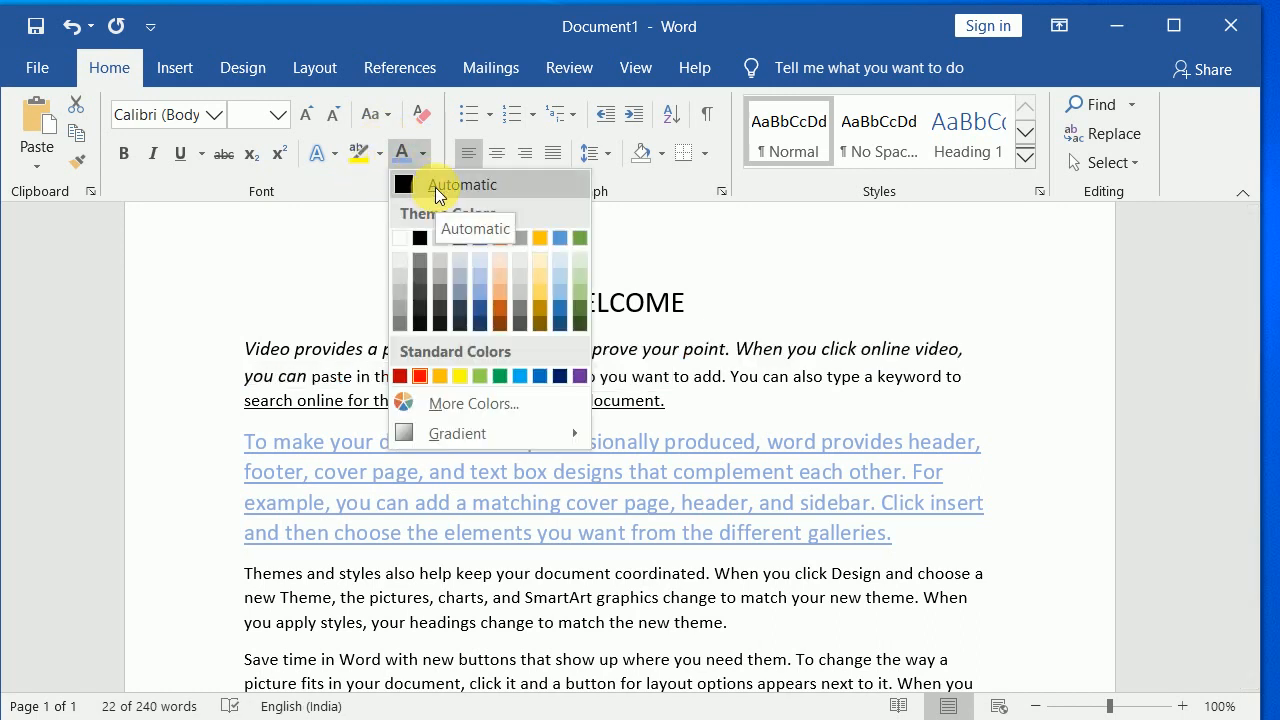
left_click(760, 279)
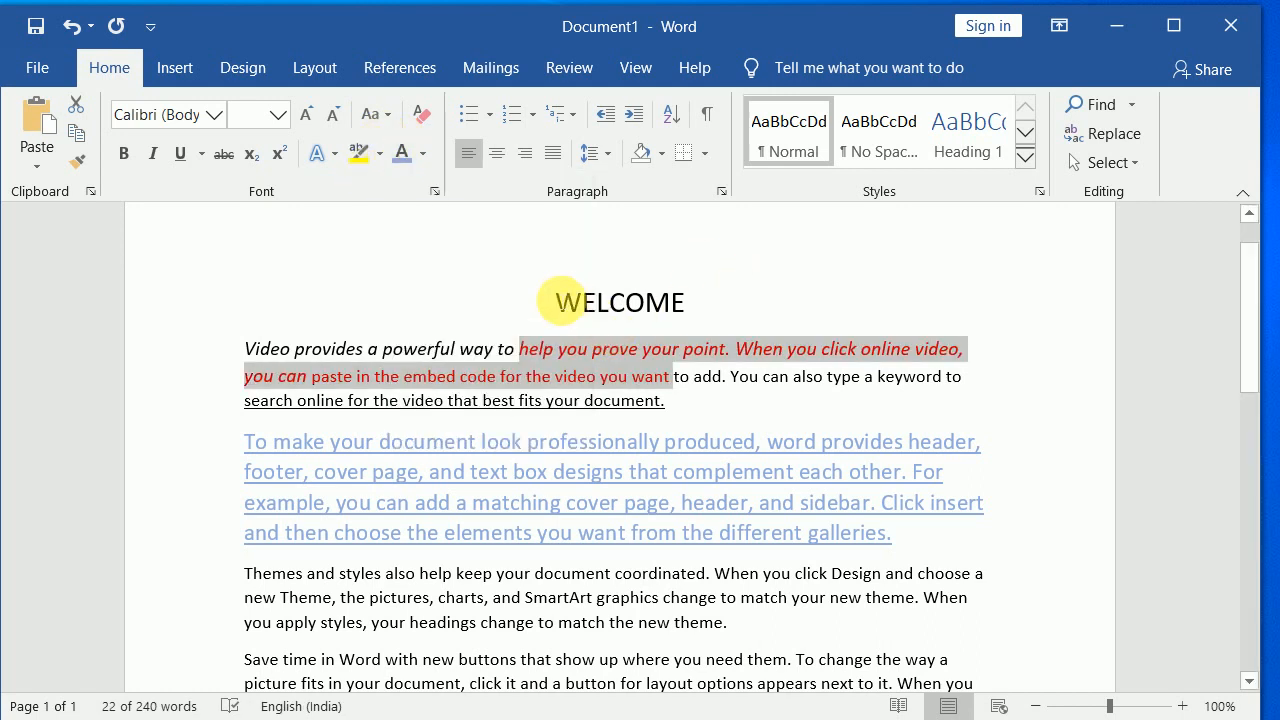
Apply bold to the WELCOME heading and deselect it
left_click_drag(556, 302, 696, 296)
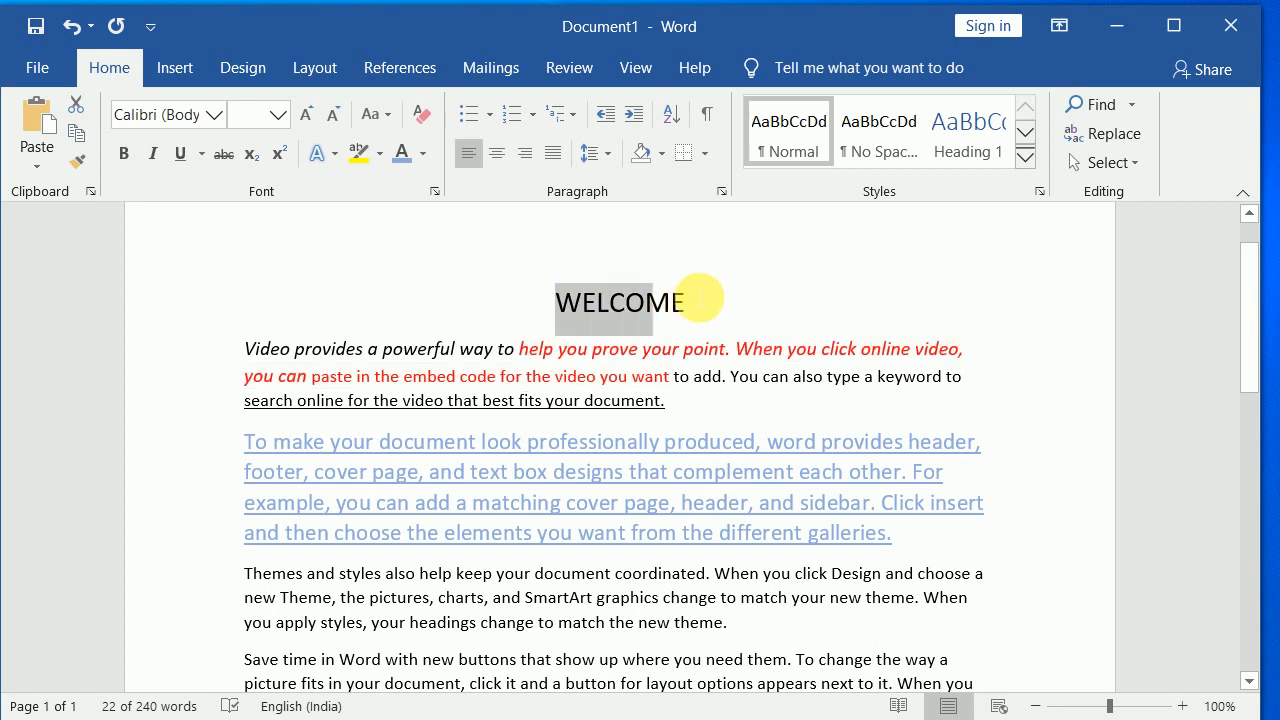
left_click(120, 156)
left_click(455, 321)
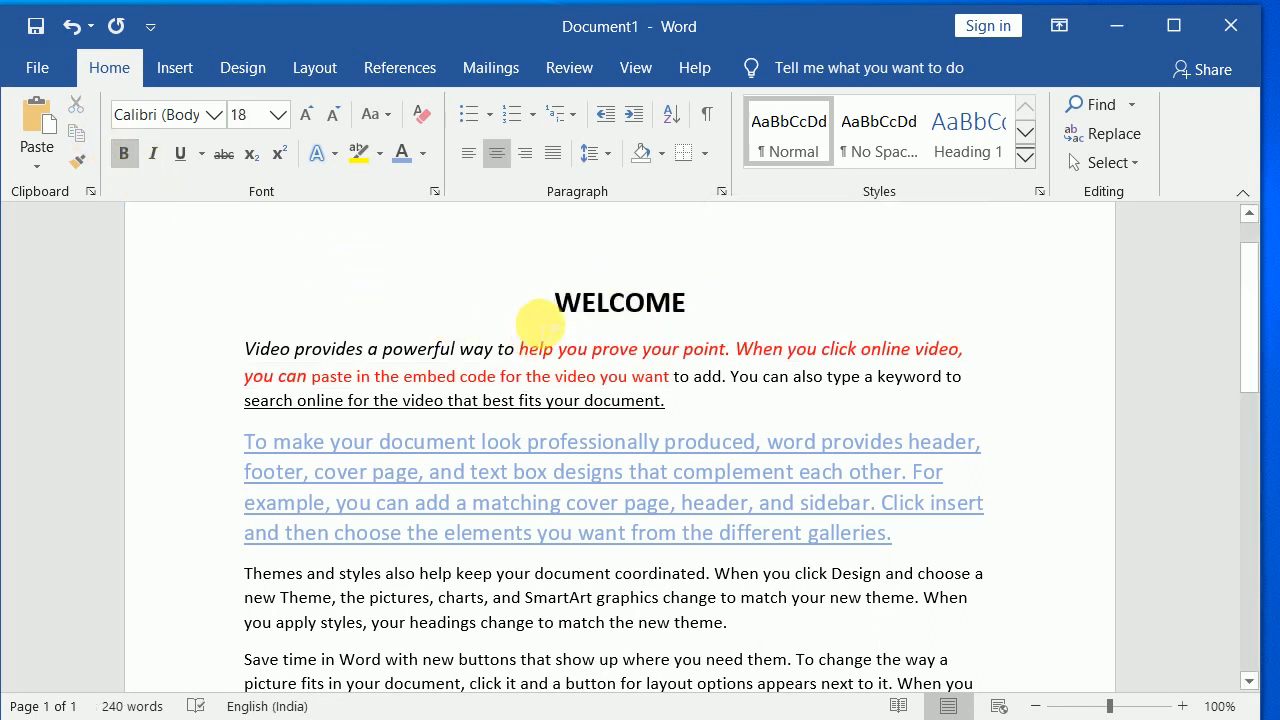
Clear all formatting from the WELCOME heading and the two paragraphs below it
left_click_drag(560, 300, 908, 543)
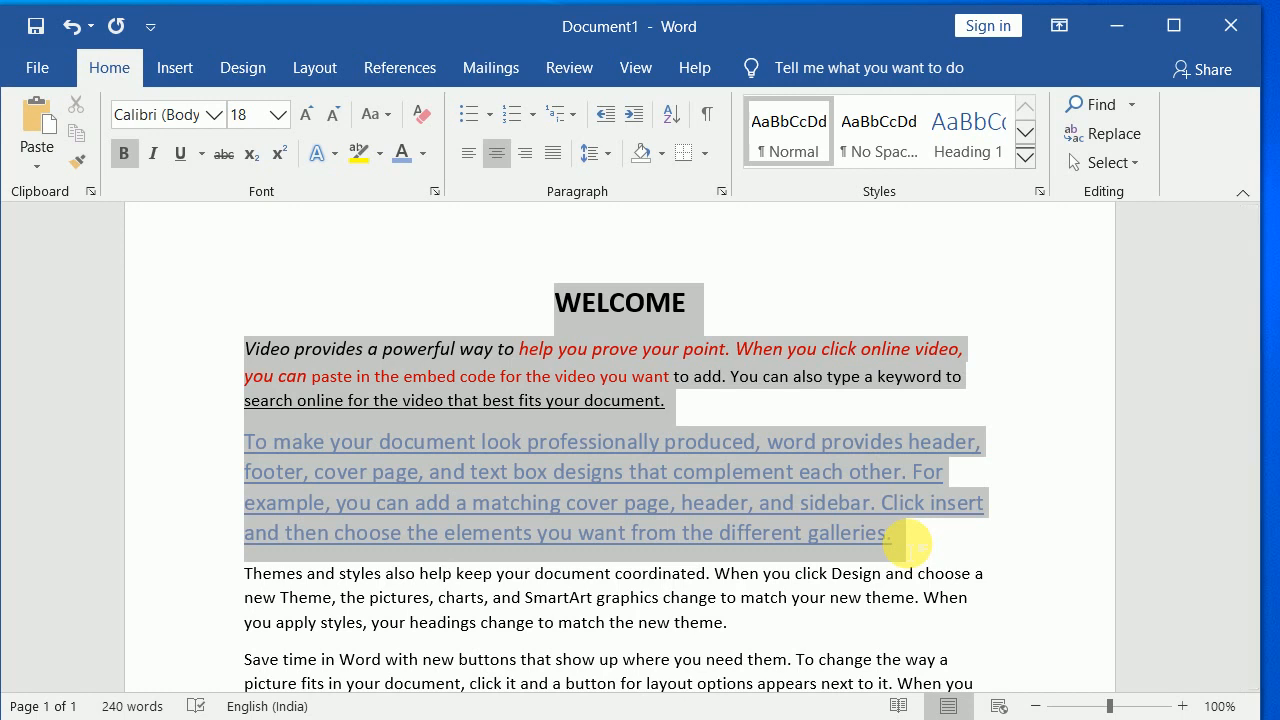
left_click(751, 286)
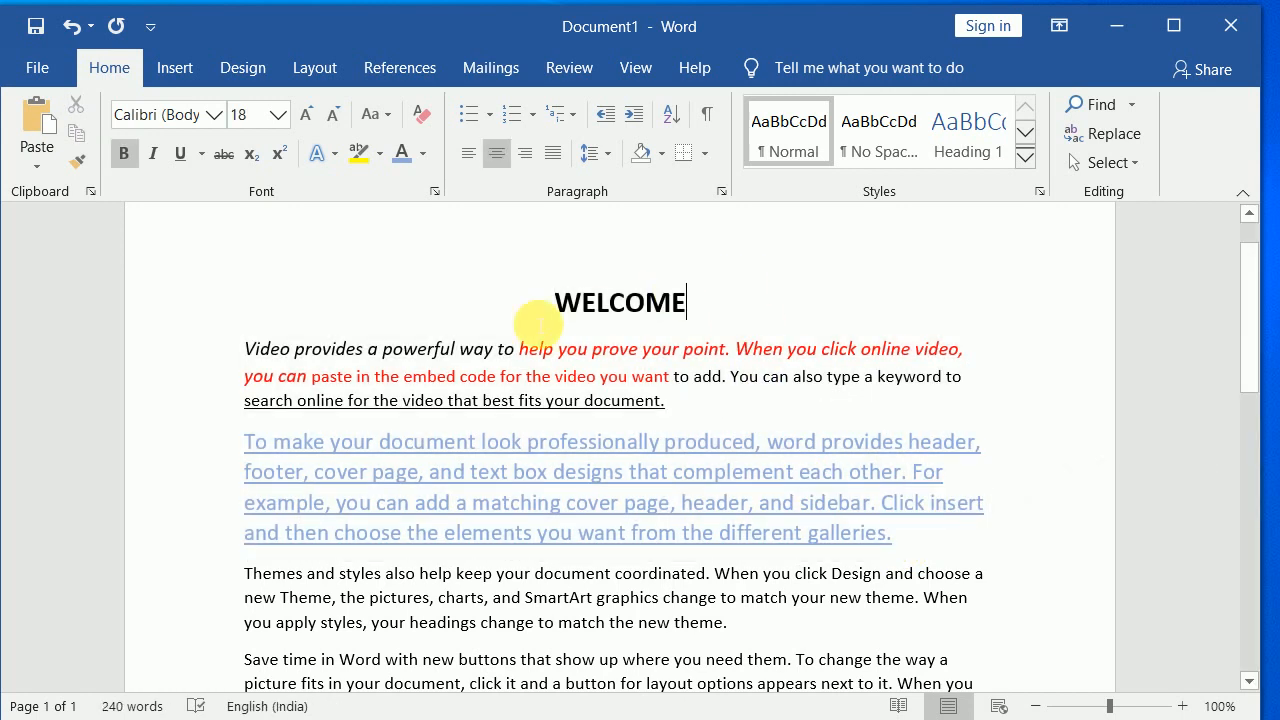
left_click_drag(566, 303, 924, 546)
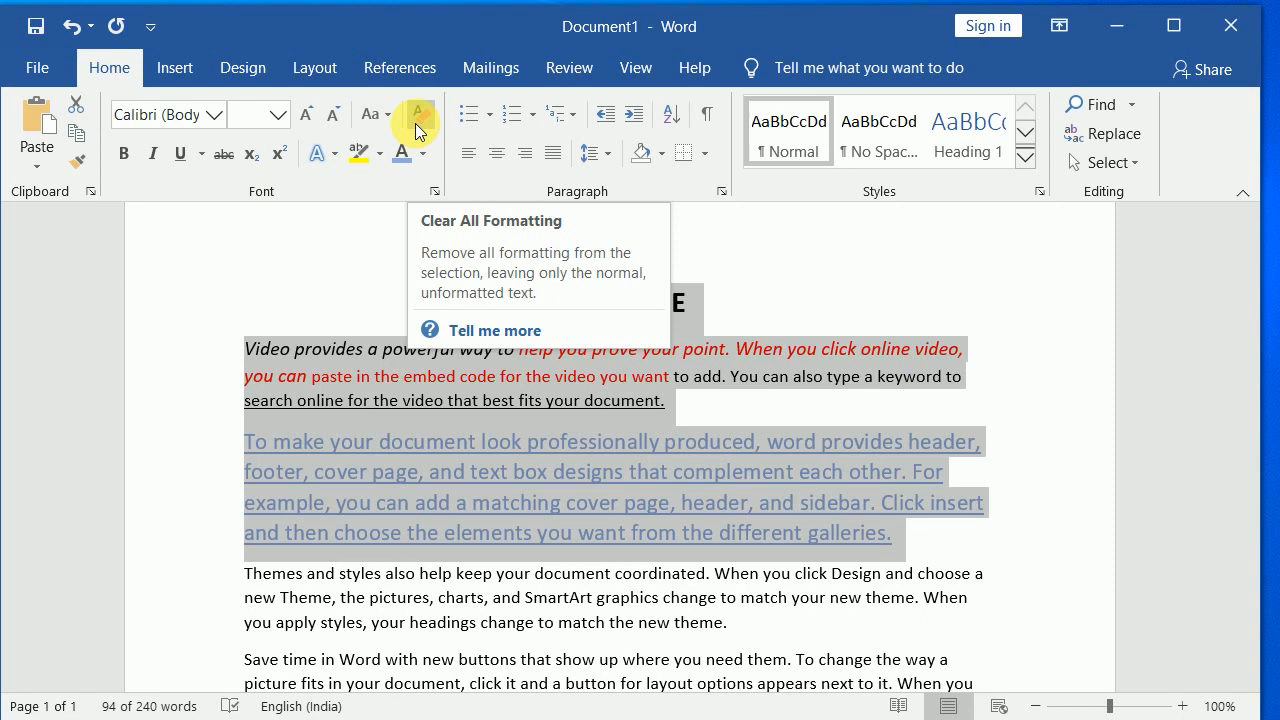
left_click(415, 123)
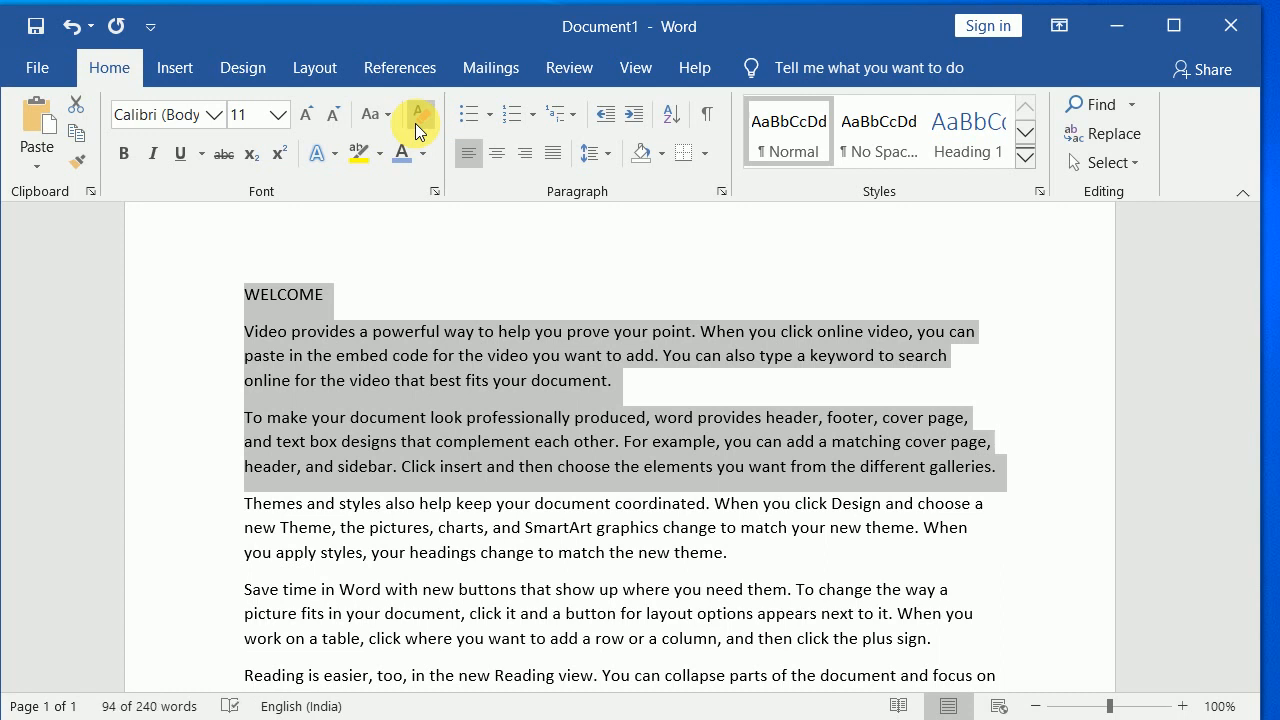
left_click(465, 293)
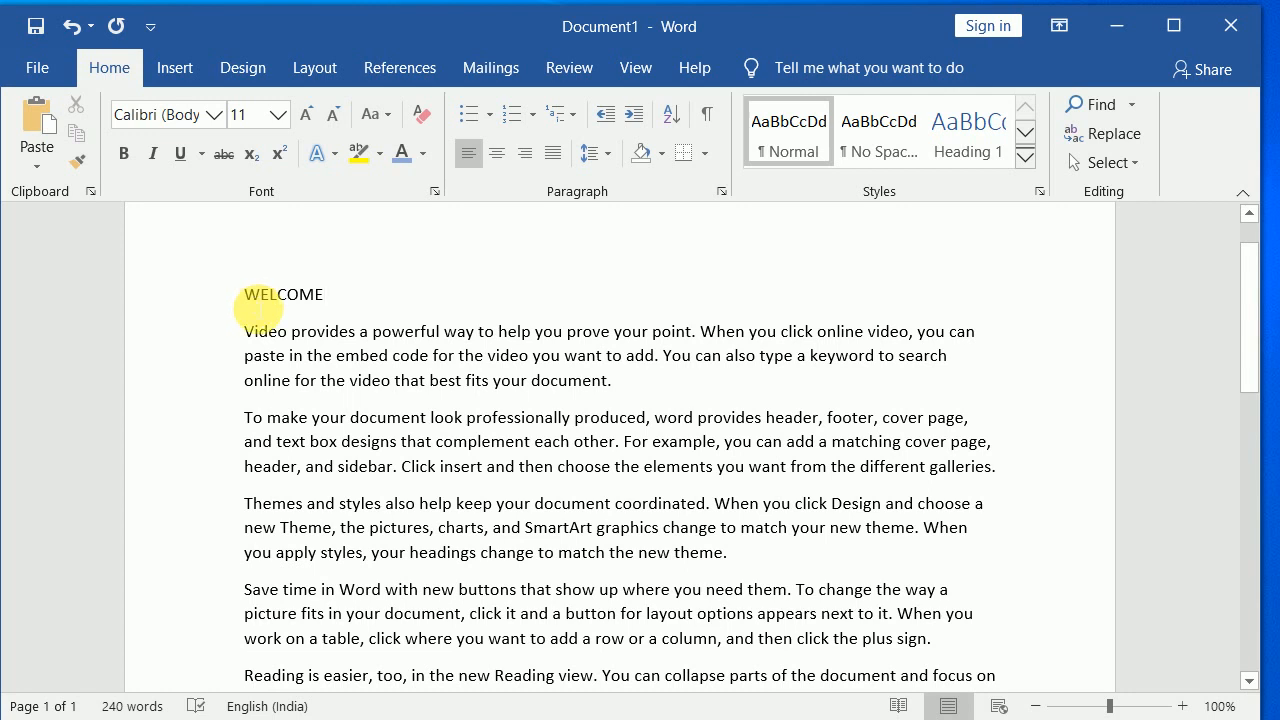
Center the WELCOME heading, set its font size to 14 and deselect it
left_click(250, 300)
key("ctrl+e")
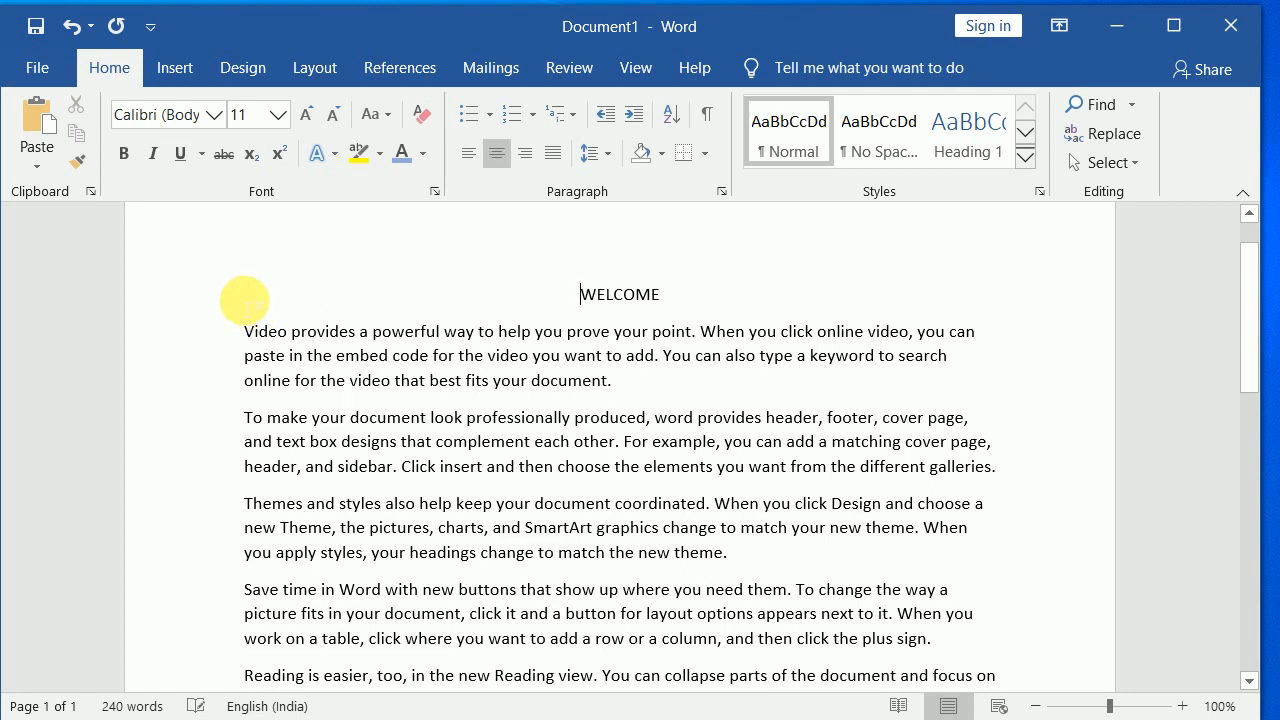
left_click_drag(578, 294, 711, 295)
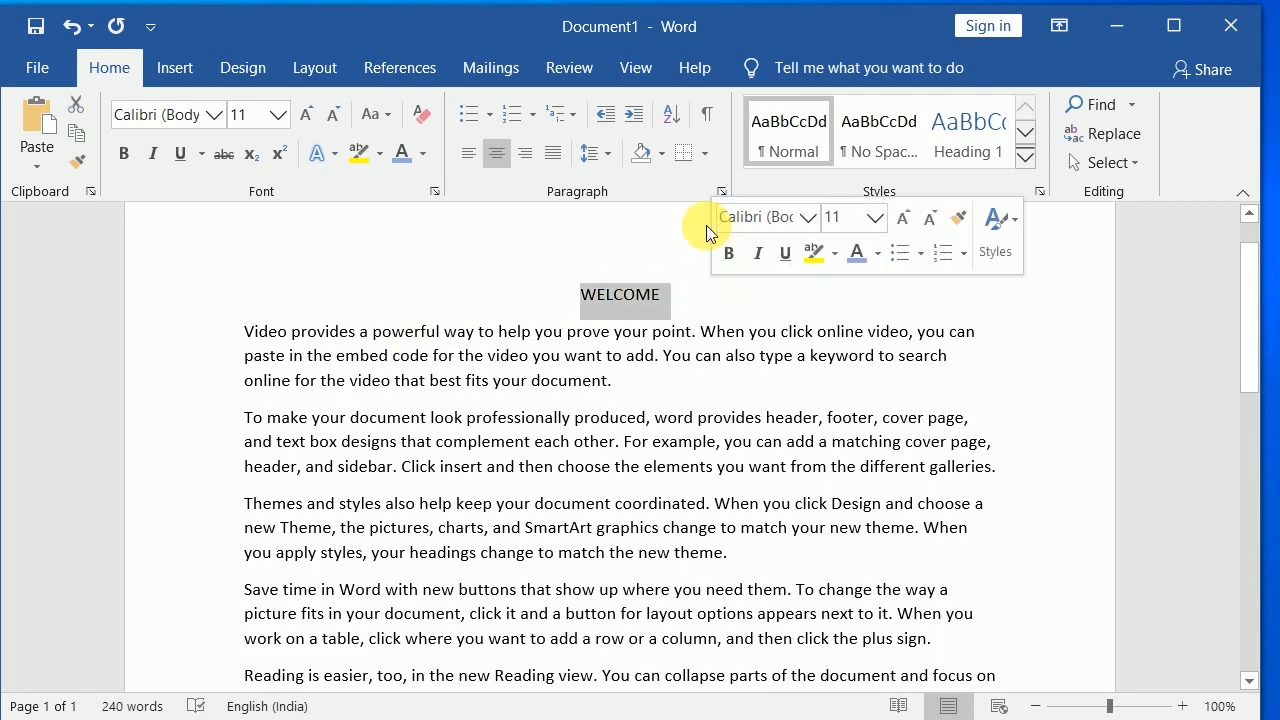
left_click(284, 122)
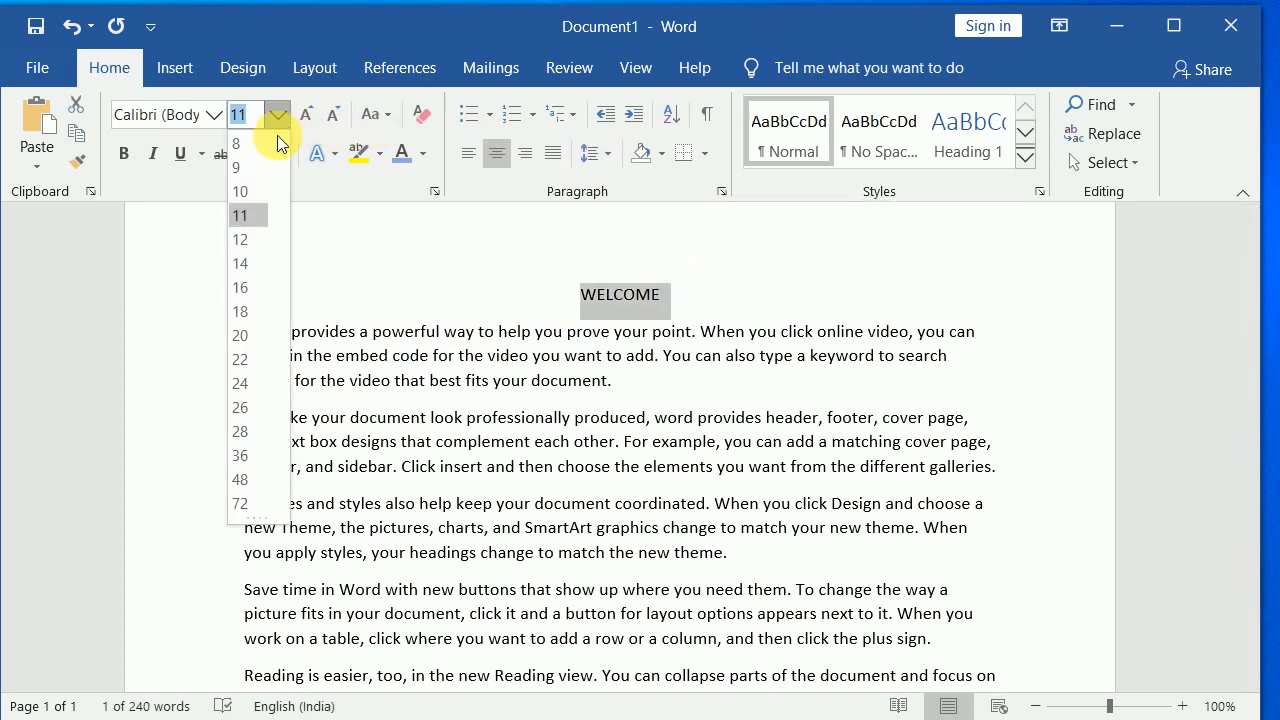
left_click(247, 270)
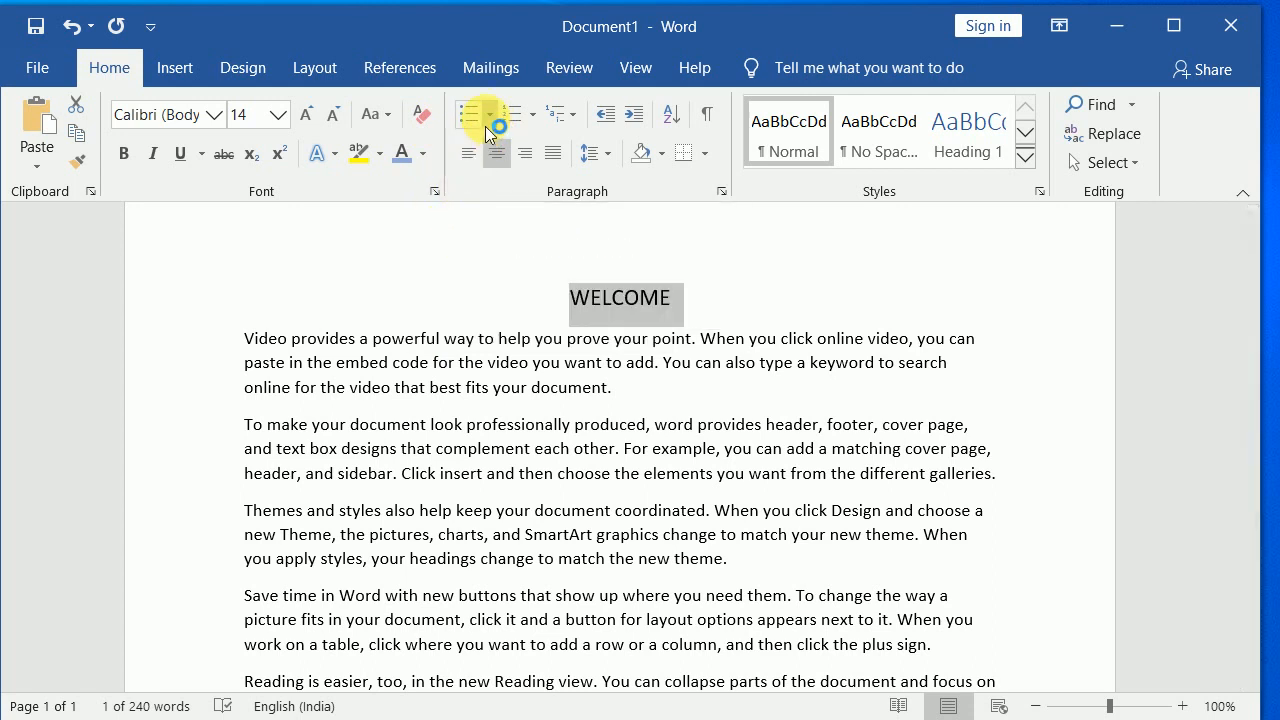
left_click(325, 338)
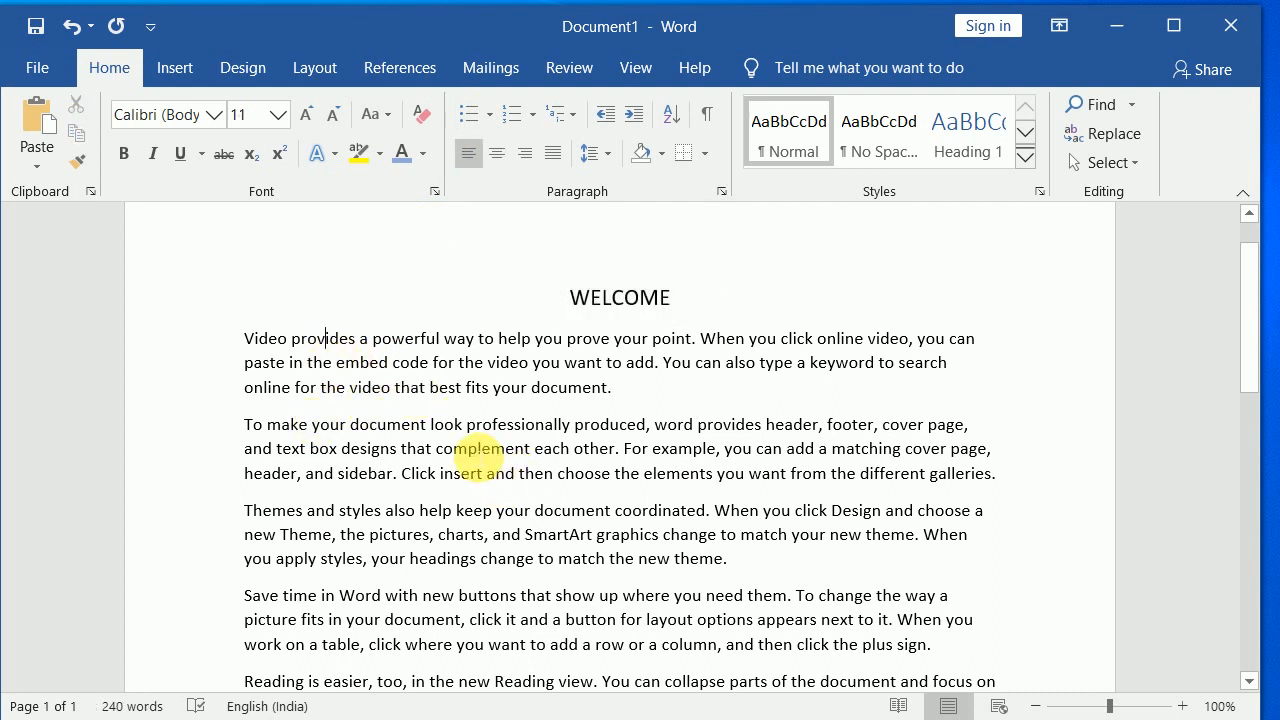
Look through the body paragraphs one by one, from below the WELCOME heading to the end of the document
left_click_drag(245, 338, 632, 390)
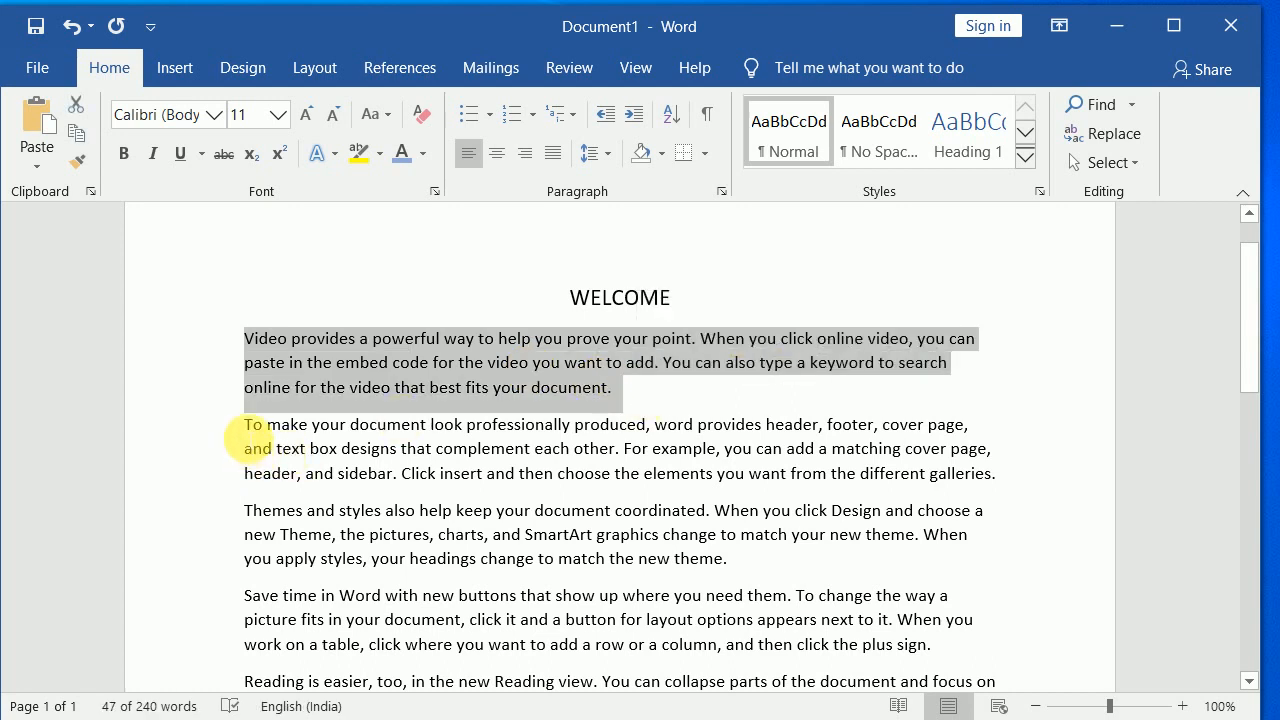
left_click_drag(245, 428, 998, 482)
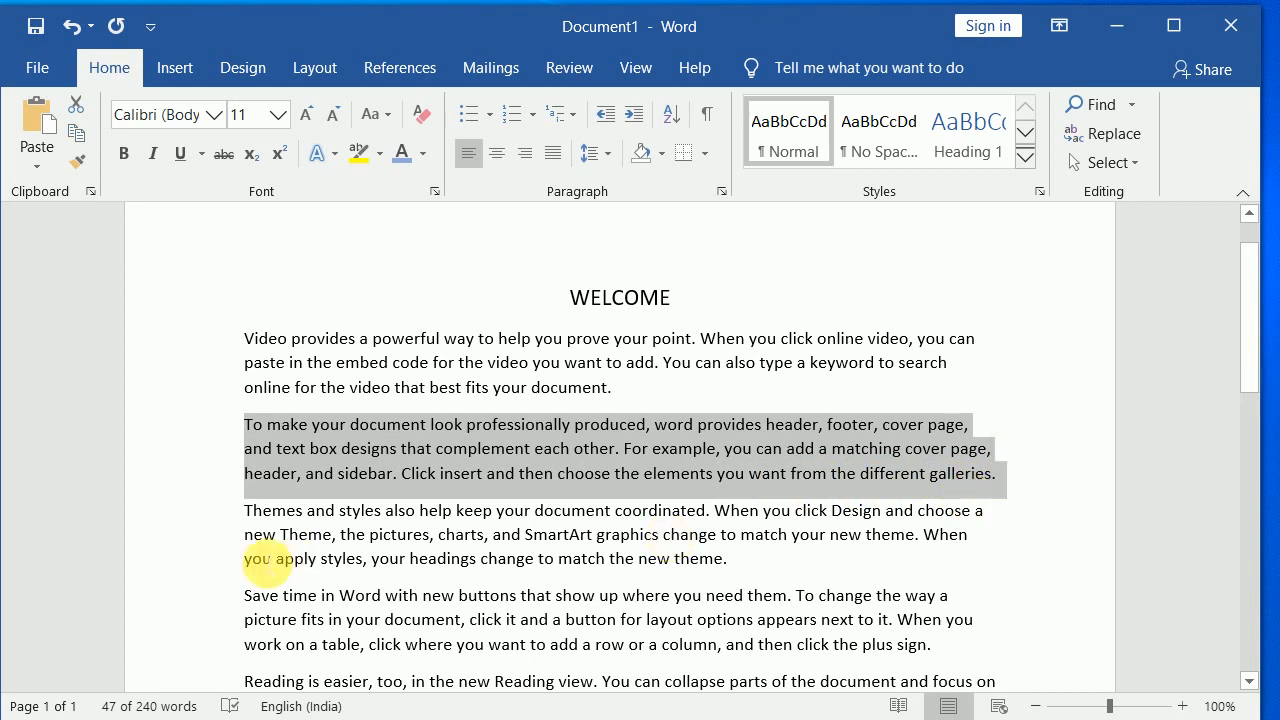
left_click_drag(245, 512, 935, 648)
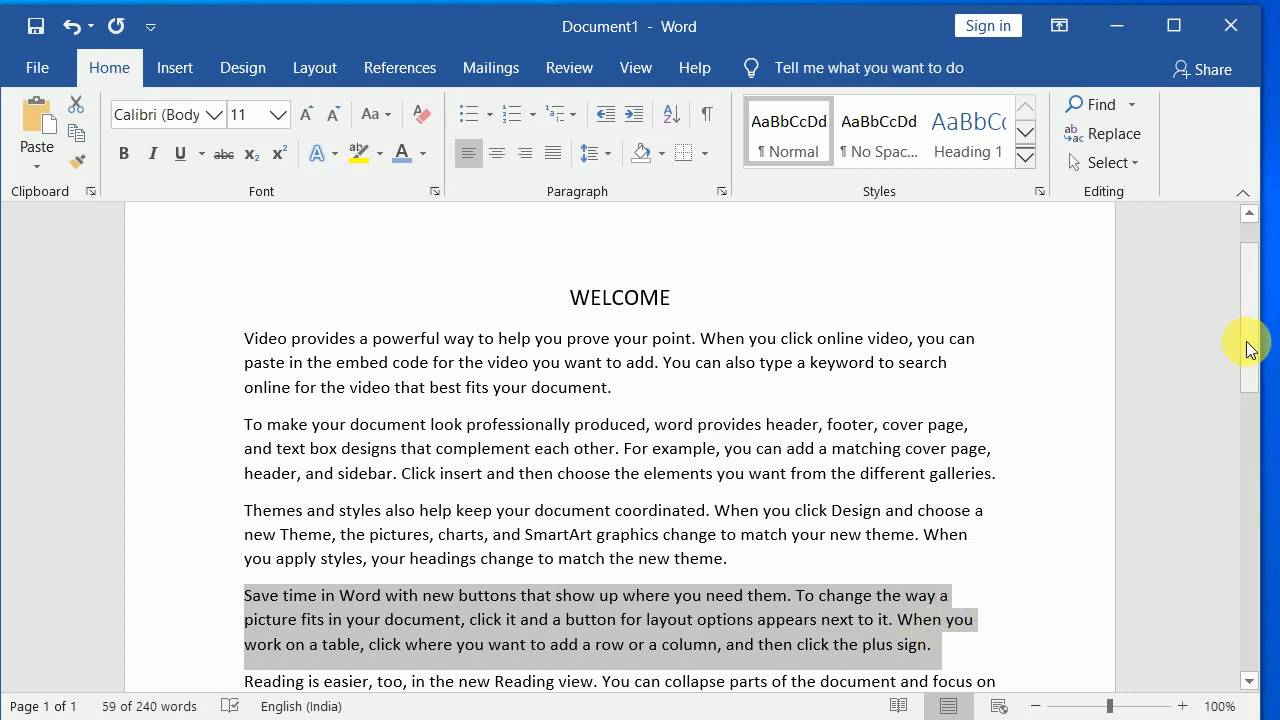
left_click_drag(1249, 338, 1249, 406)
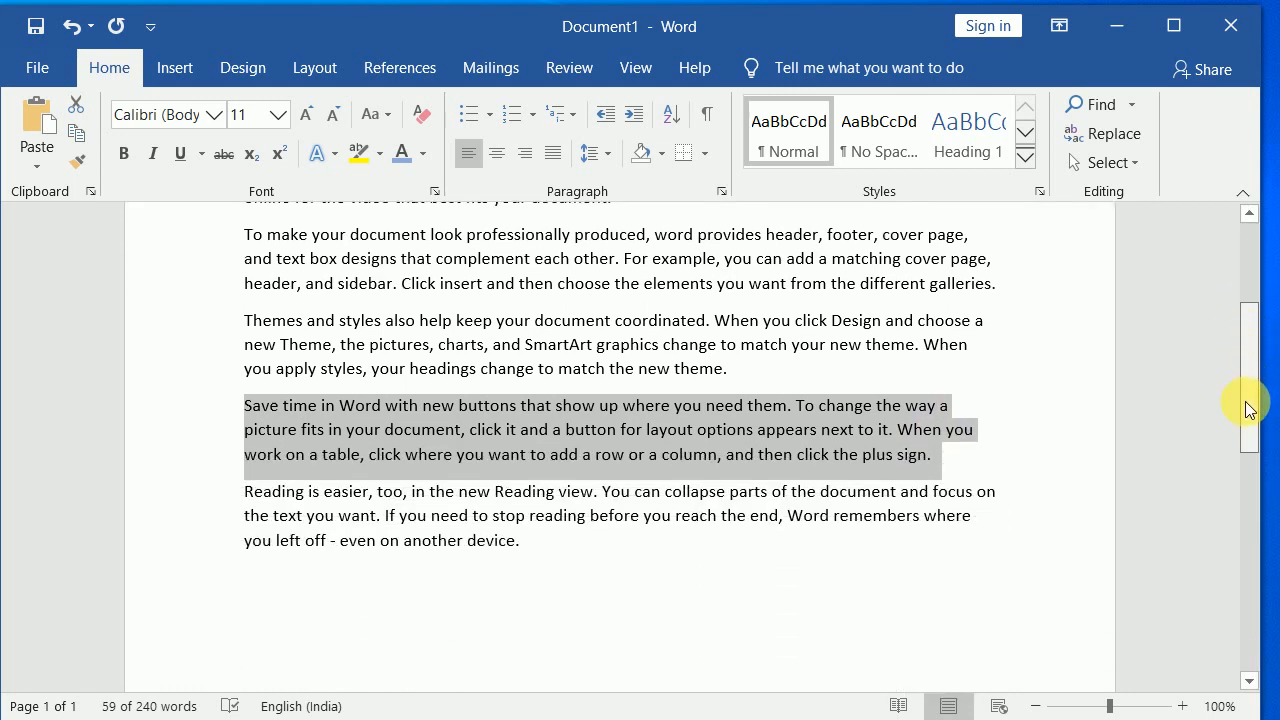
left_click(1250, 682)
left_click(1250, 683)
left_click(1250, 683)
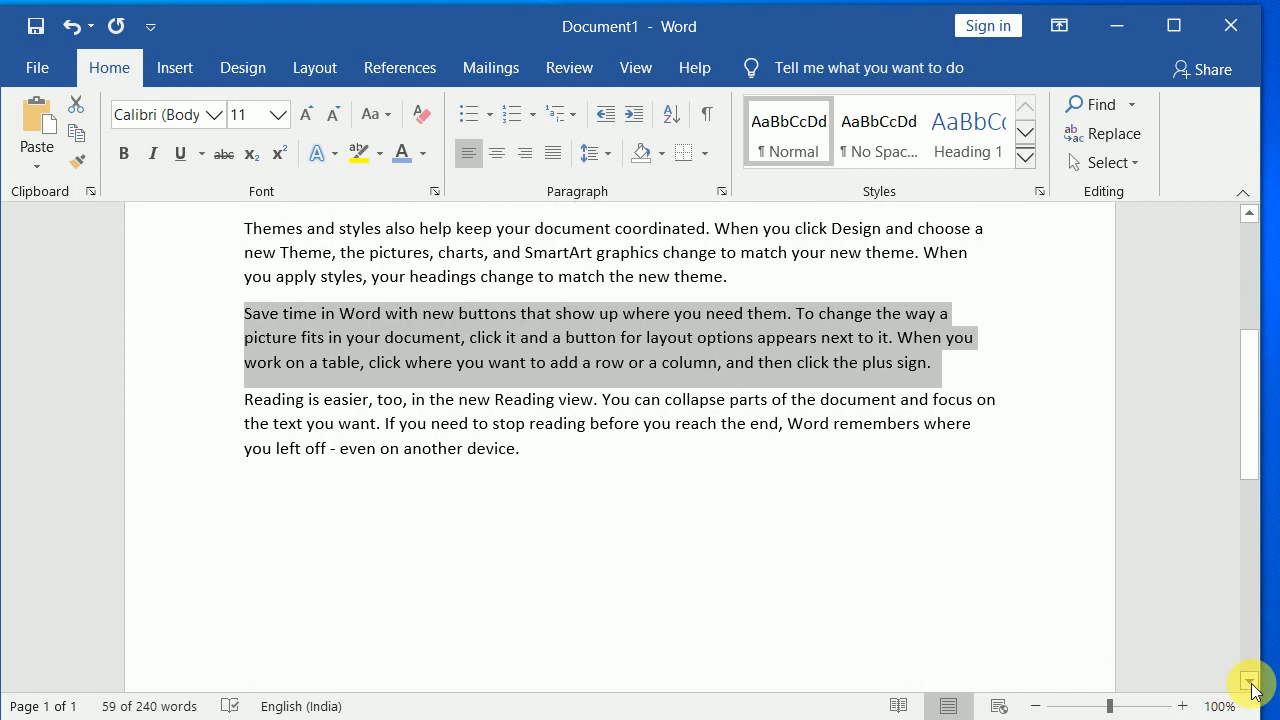
left_click(1250, 683)
left_click(1250, 683)
left_click(1252, 228)
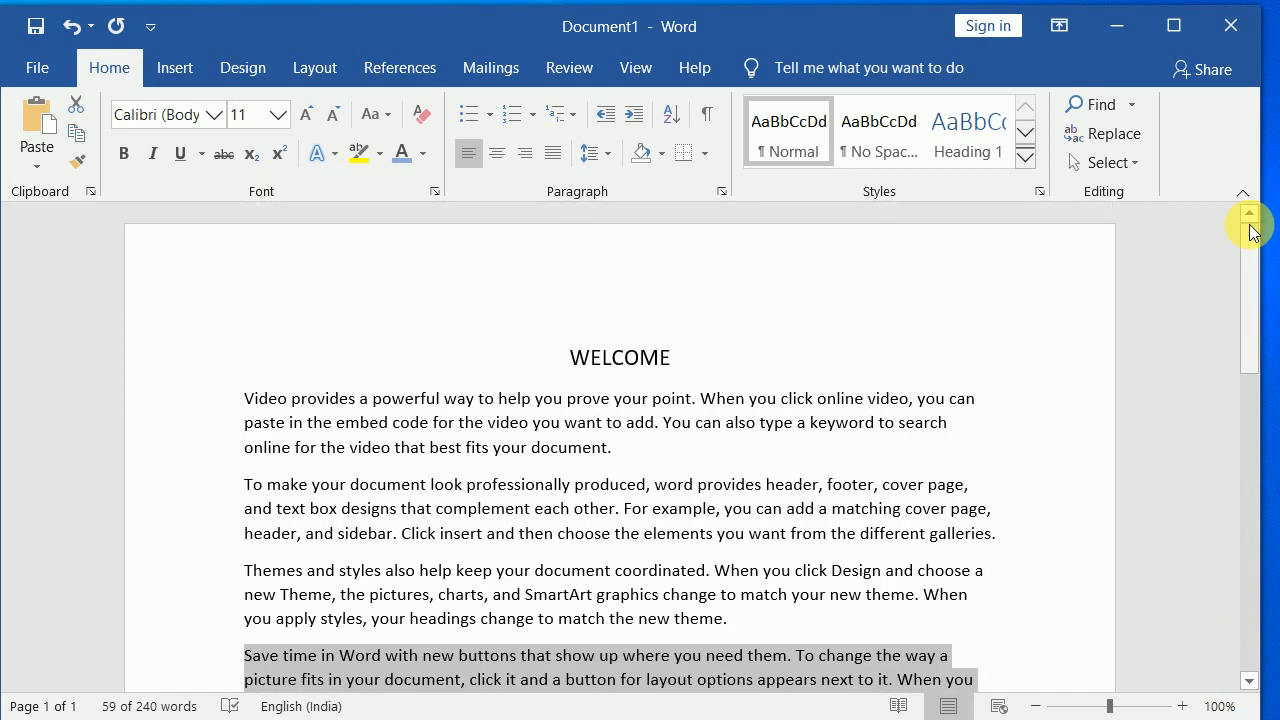
left_click(1250, 683)
left_click(1250, 683)
left_click(1250, 683)
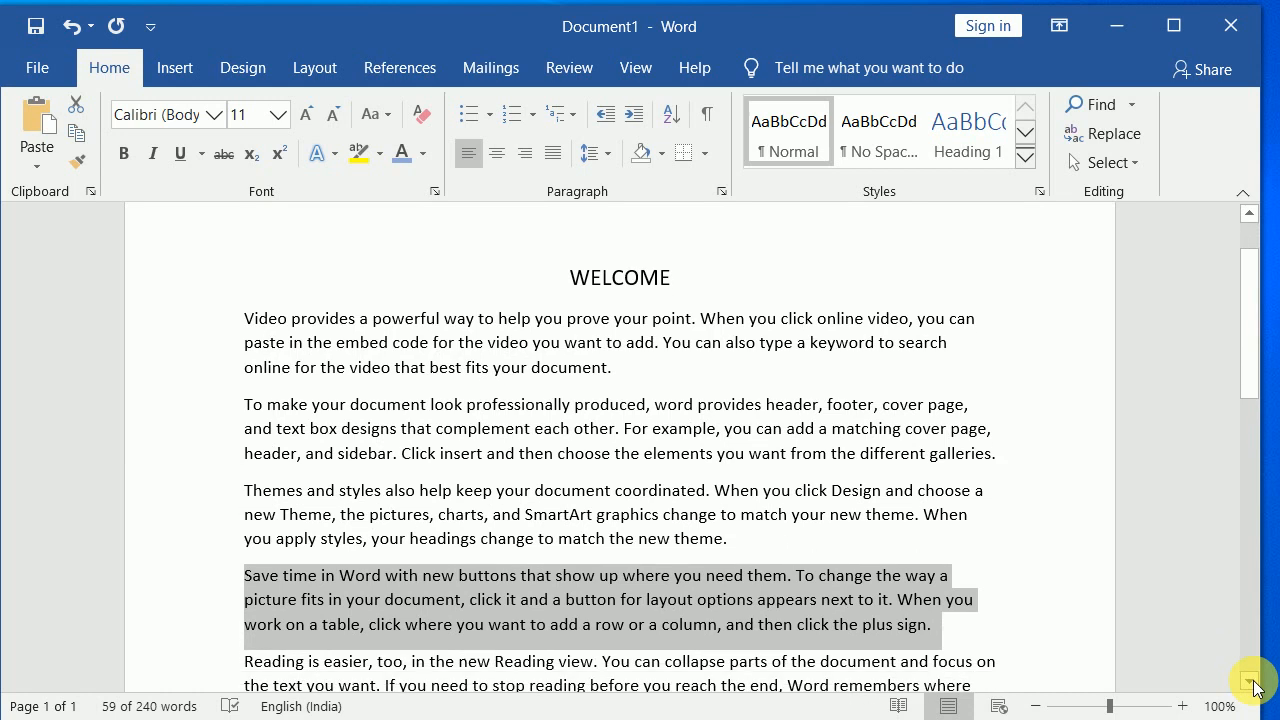
left_click(1250, 683)
left_click(1250, 683)
left_click(1250, 683)
left_click(1250, 683)
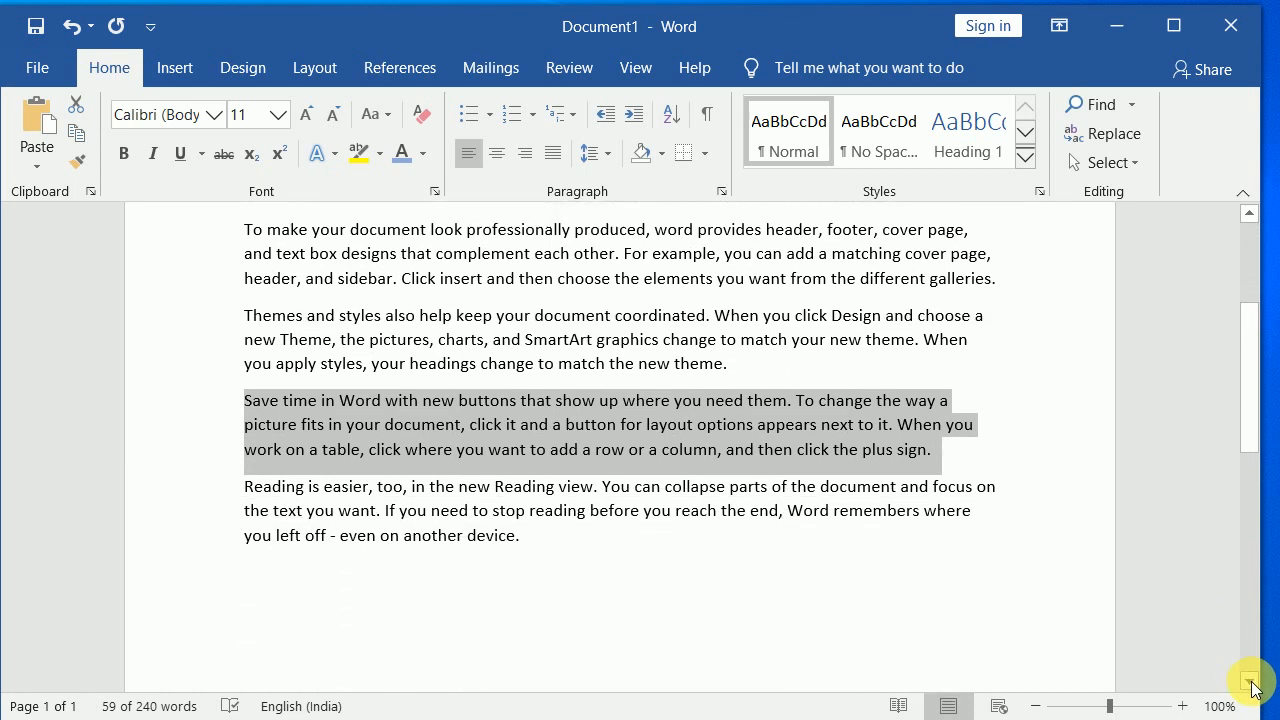
left_click(1250, 683)
left_click(1250, 683)
left_click(262, 485)
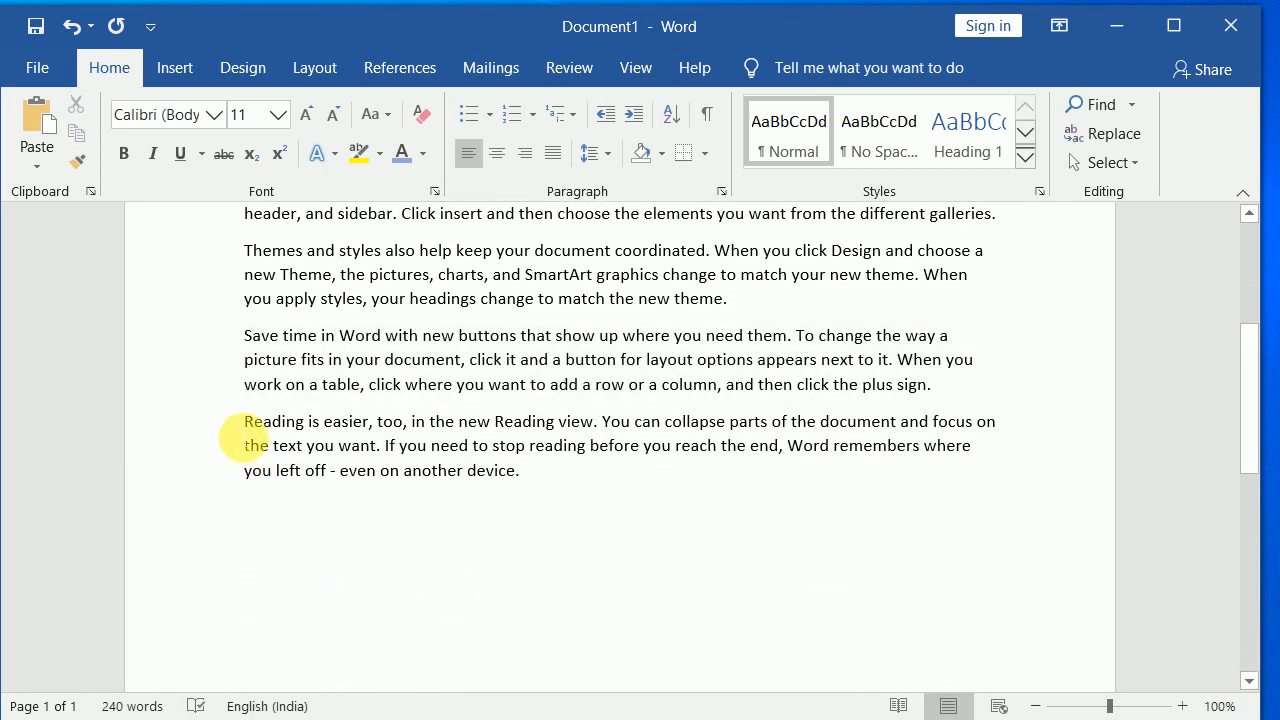
Apply numbering to the first paragraph below the WELCOME heading, and undo it
scroll(566, 484, "up", 3)
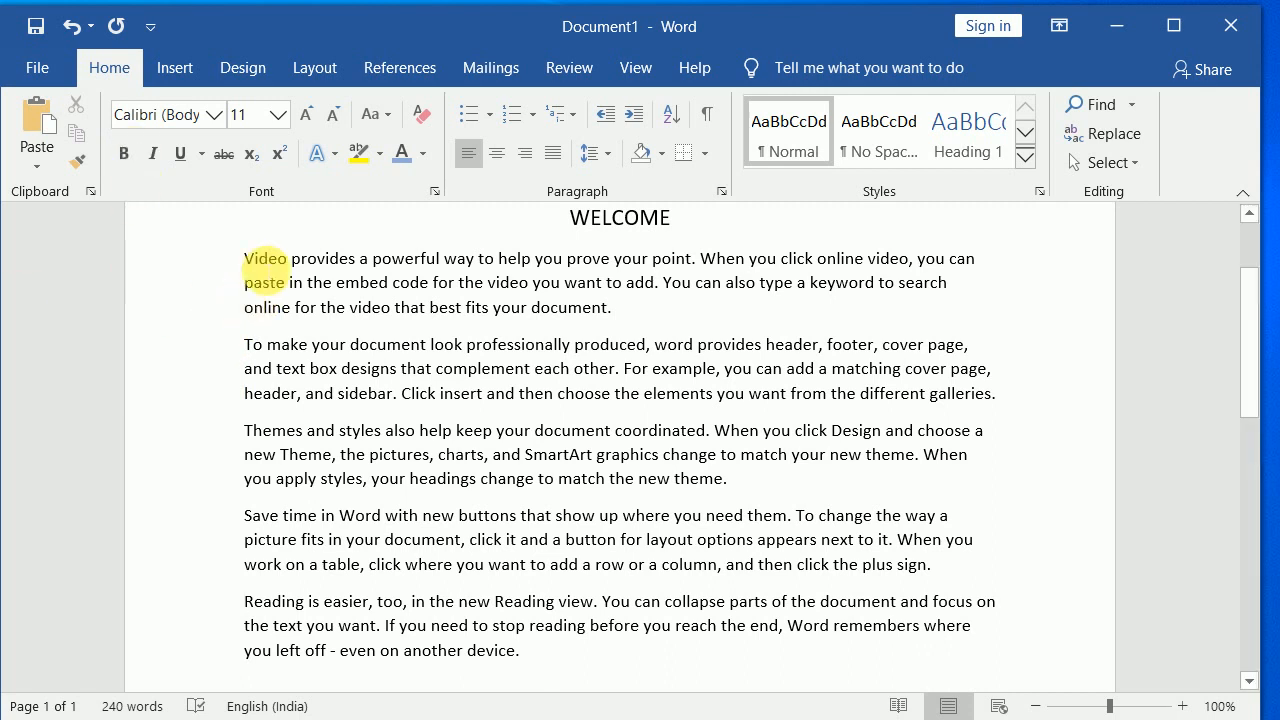
double_click(255, 259)
left_click_drag(327, 262, 598, 306)
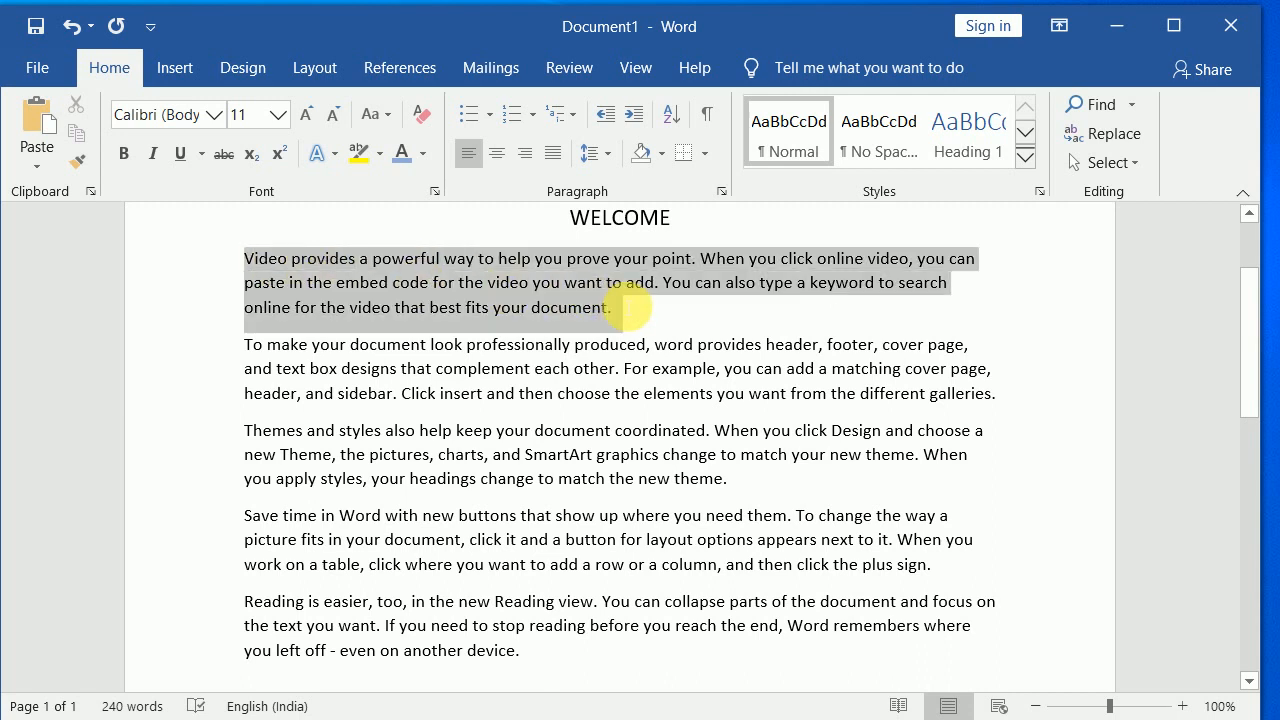
left_click(519, 119)
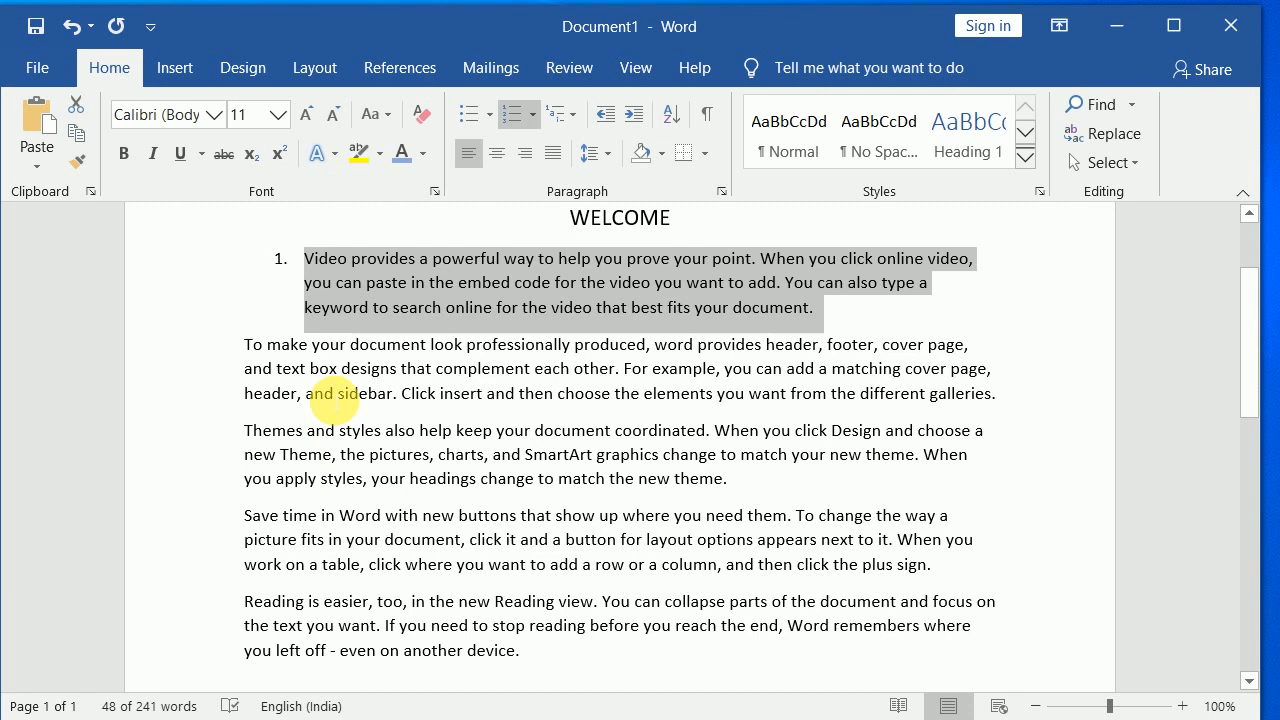
key("ctrl+z")
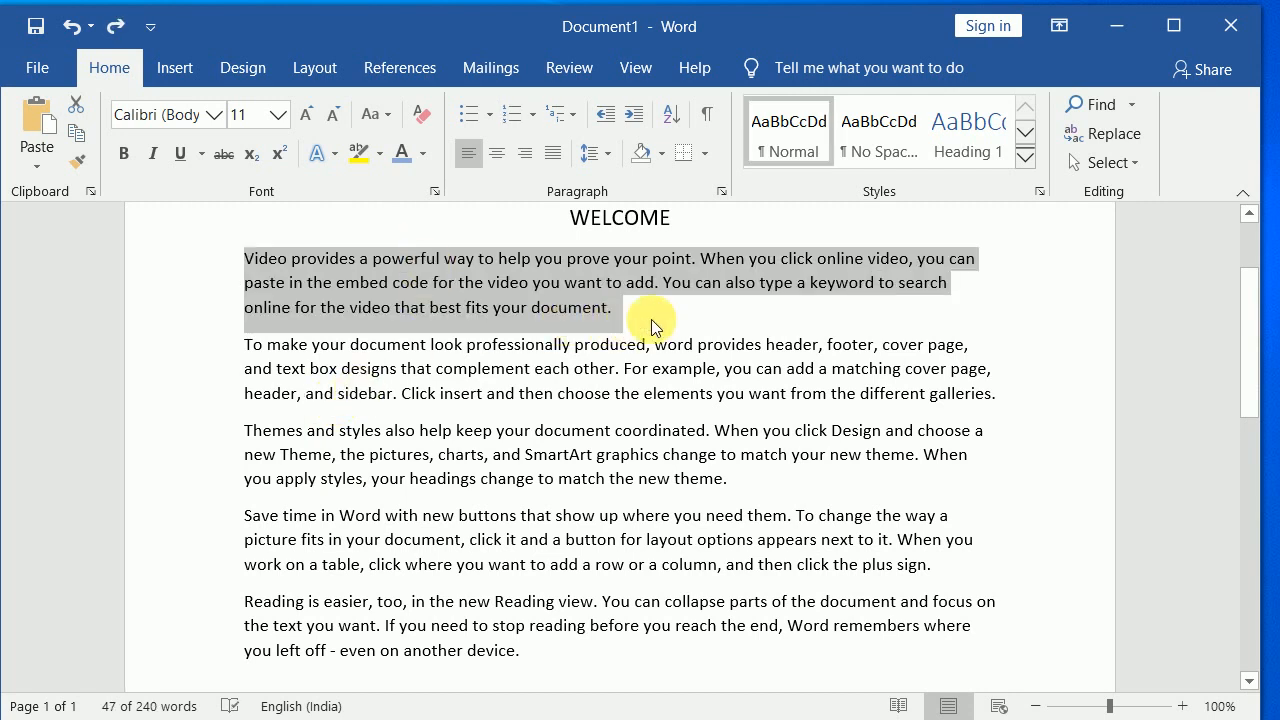
Number all five body paragraphs as a 1., 2., 3. list, highlight its first two items, and undo the numbering
left_click(651, 323)
left_click_drag(248, 258, 543, 651)
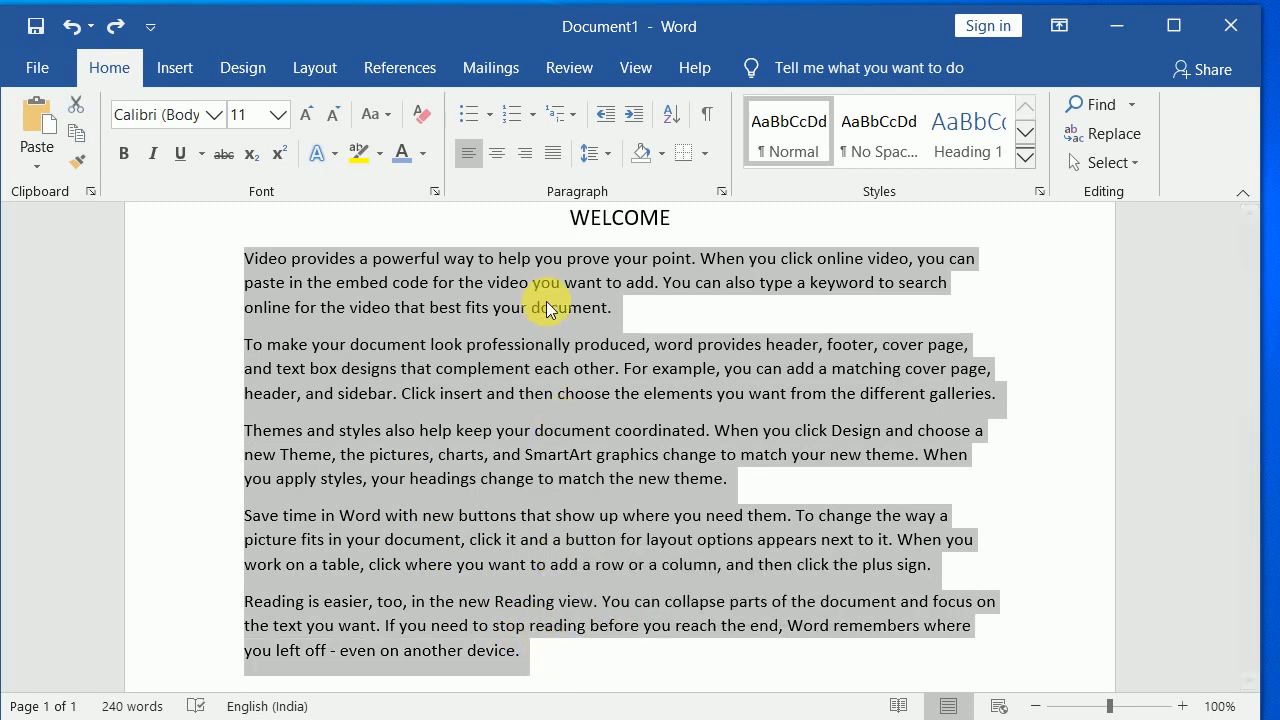
left_click(512, 115)
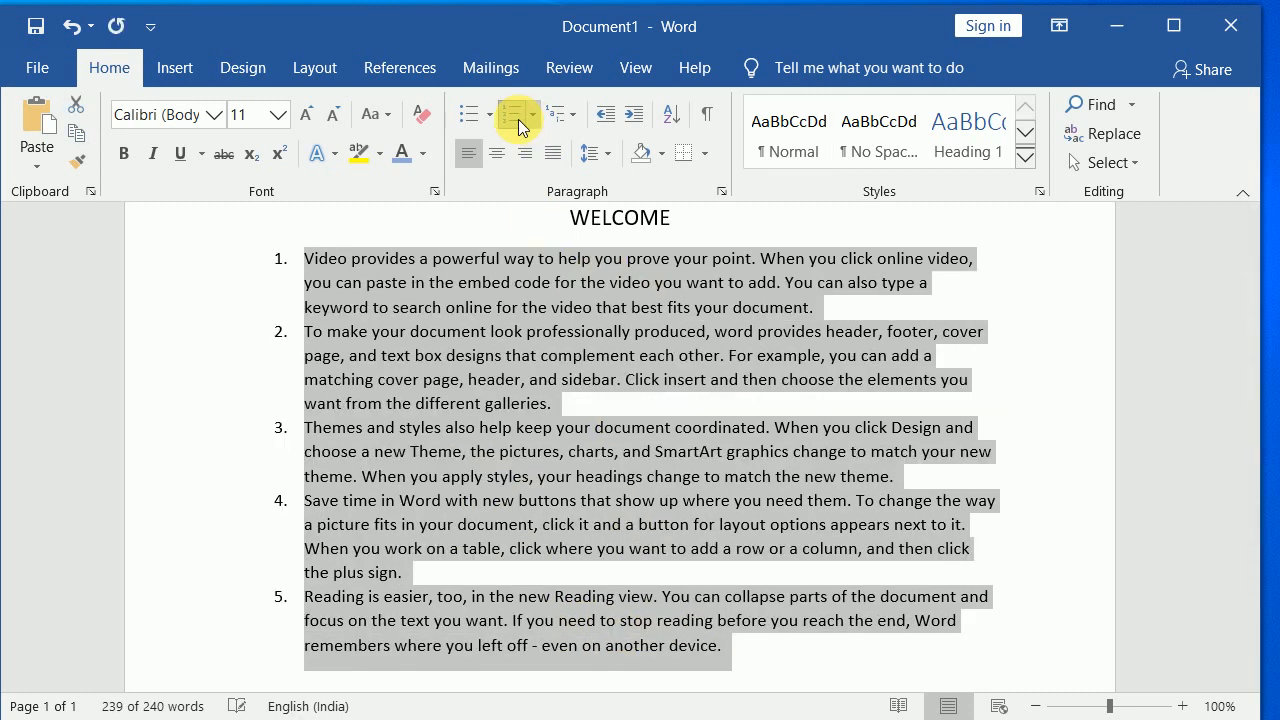
left_click(588, 378)
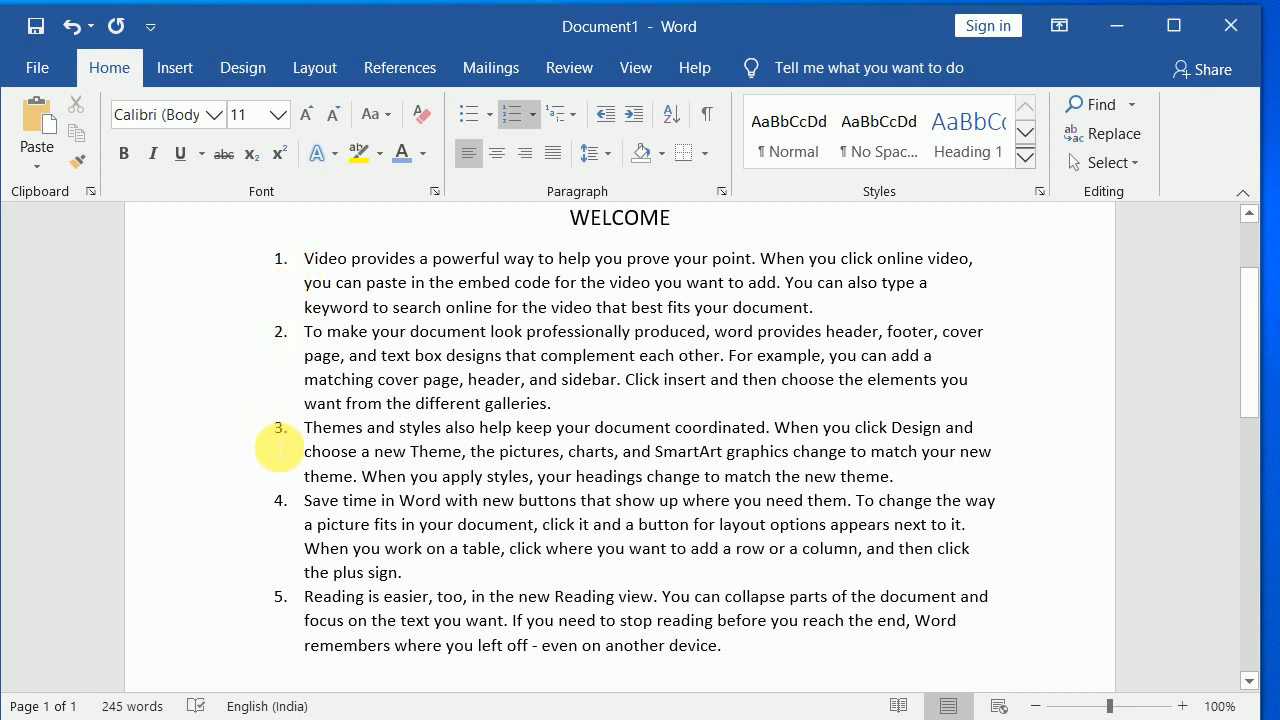
left_click_drag(329, 257, 812, 307)
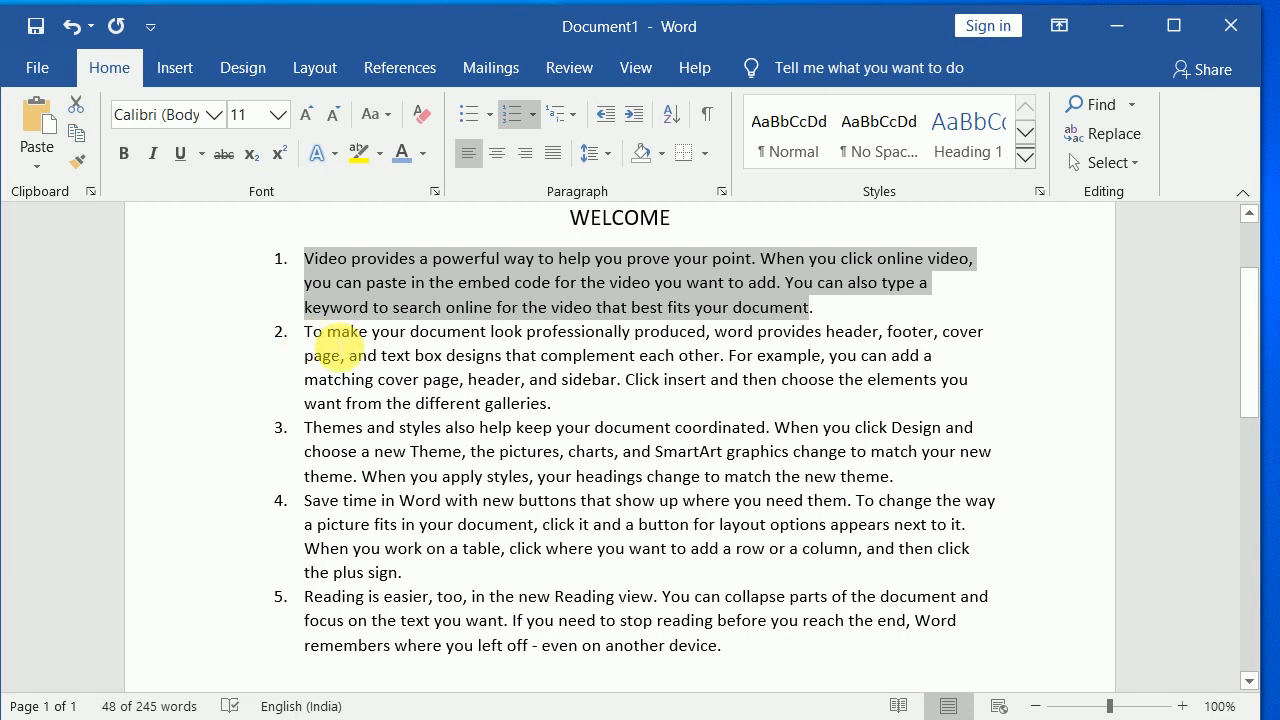
left_click_drag(318, 336, 548, 418)
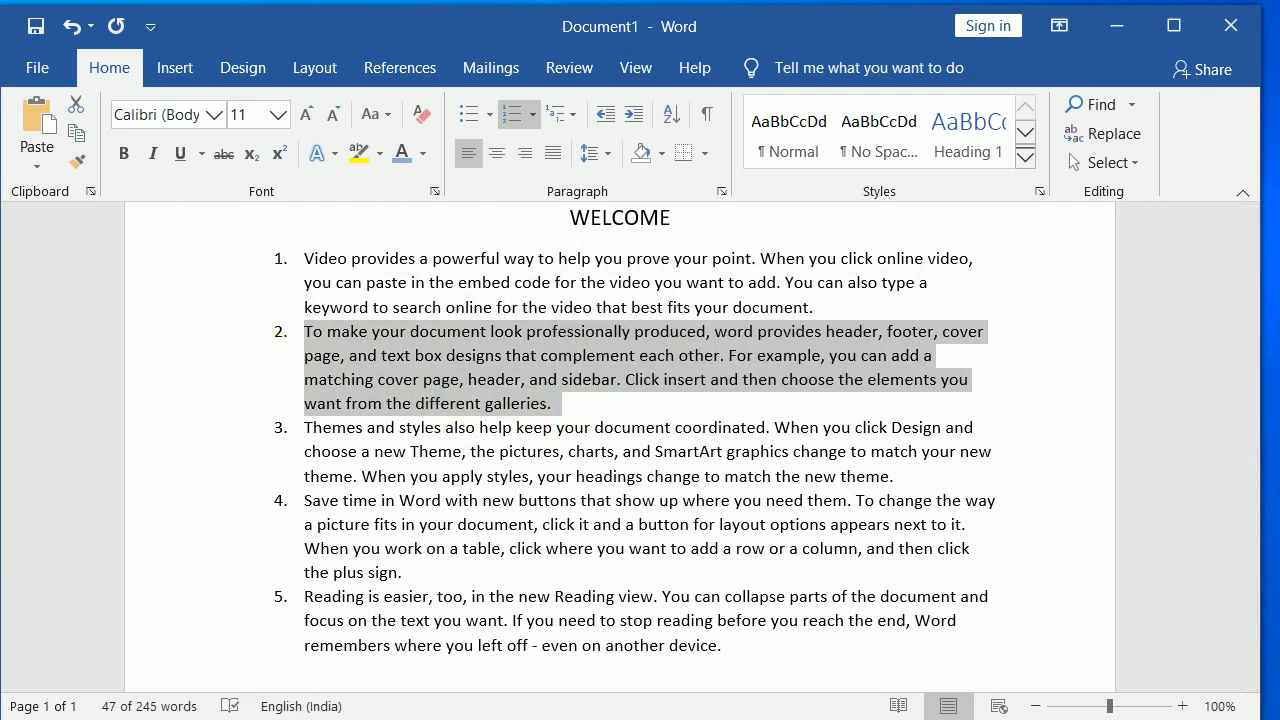
key("ctrl+z")
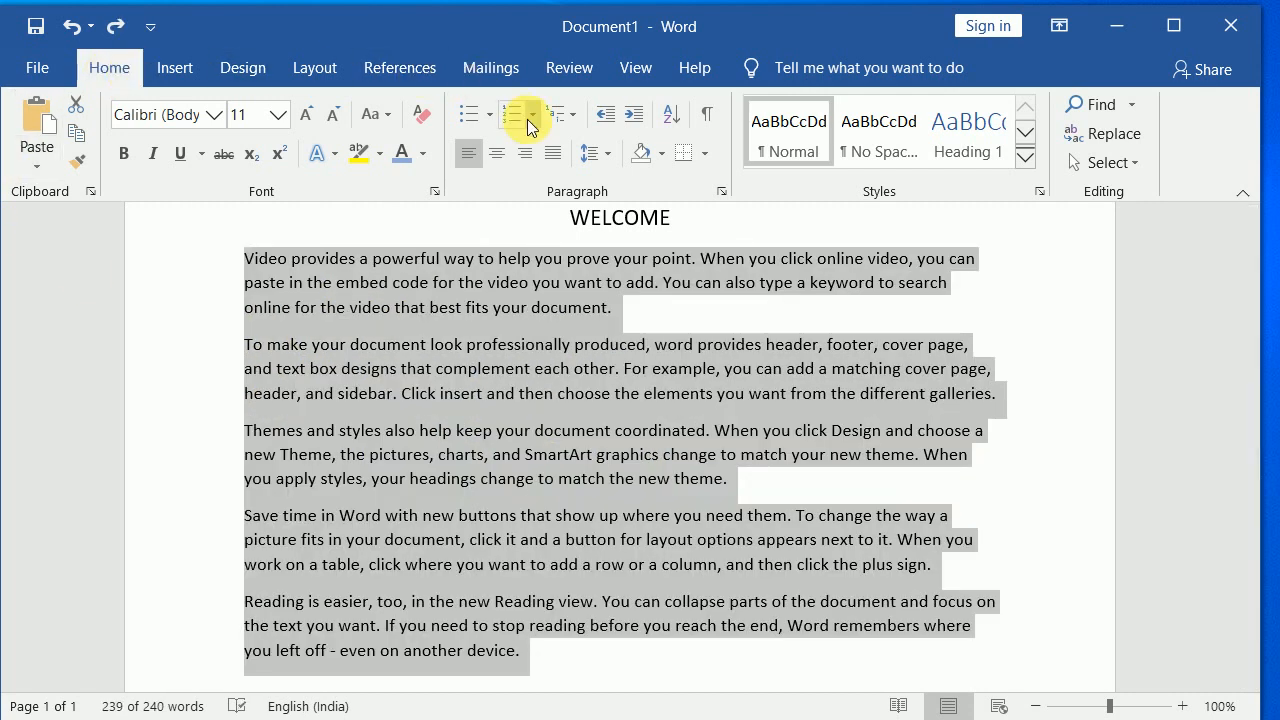
Apply the A., B., C. numbering format to the five body paragraphs, and undo it
left_click(533, 118)
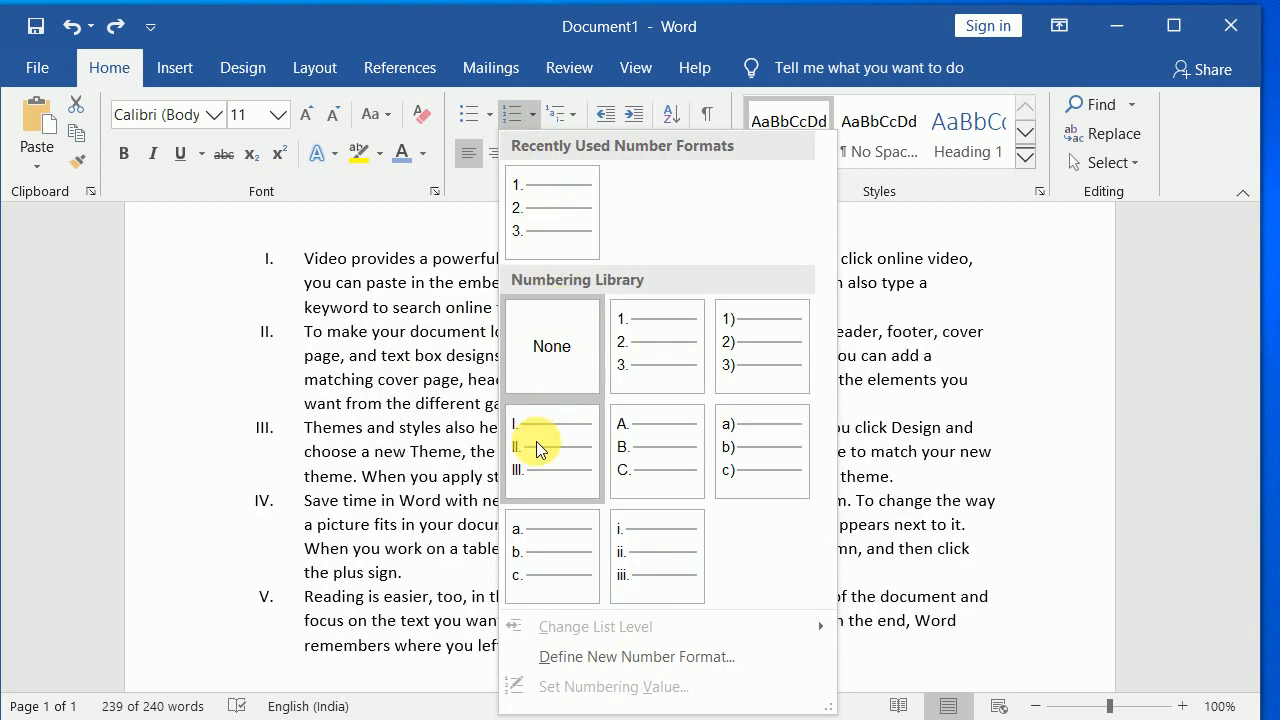
left_click(656, 452)
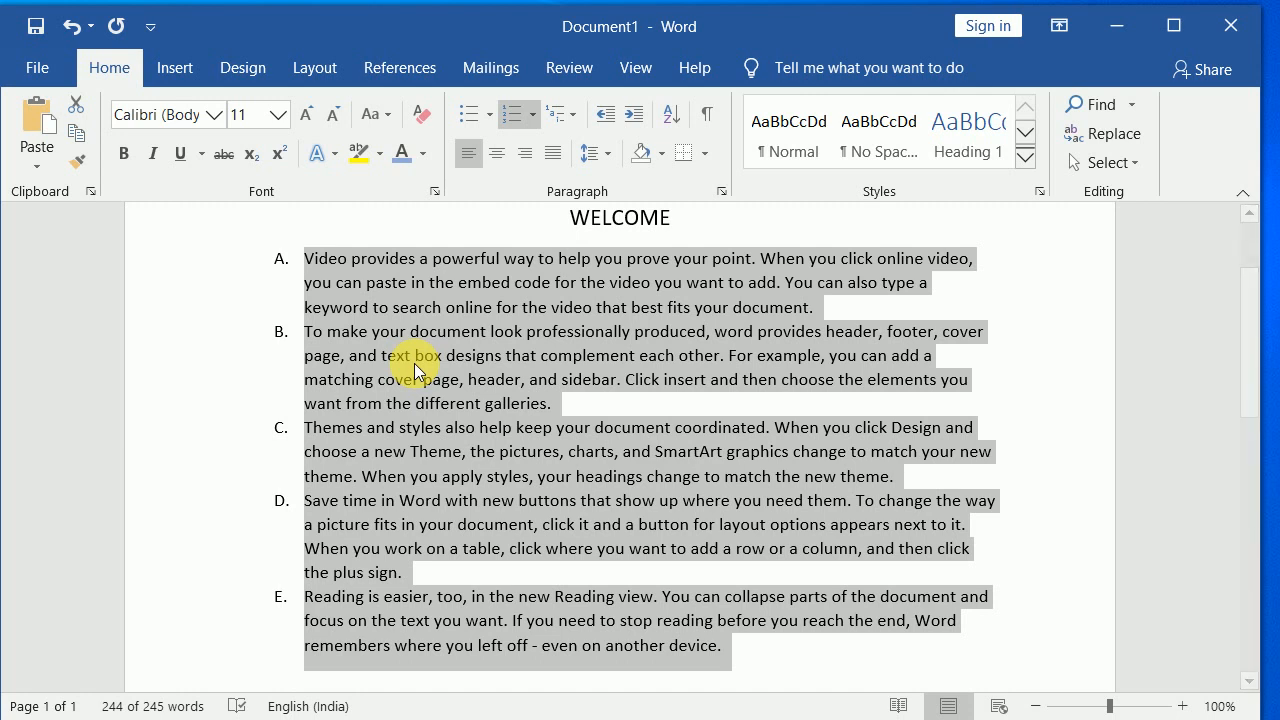
key("ctrl+z")
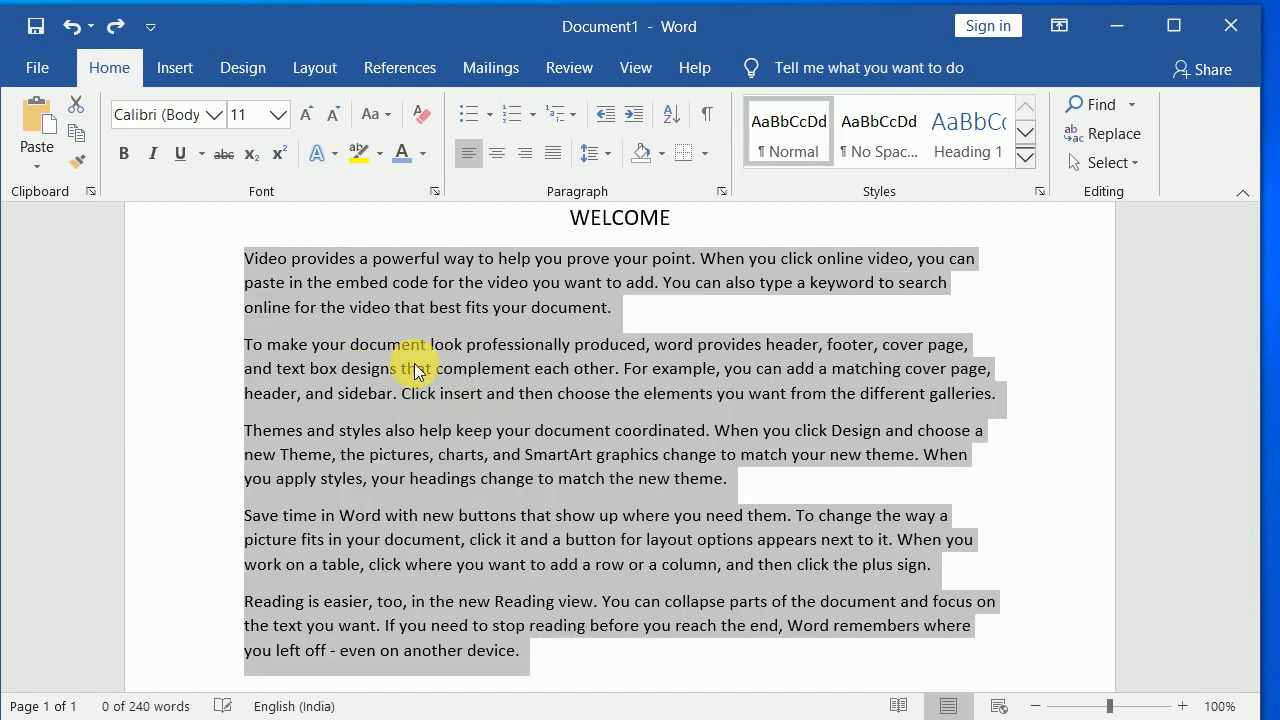
Apply round bullets to the five body paragraphs, undo them and deselect the text
left_click(474, 116)
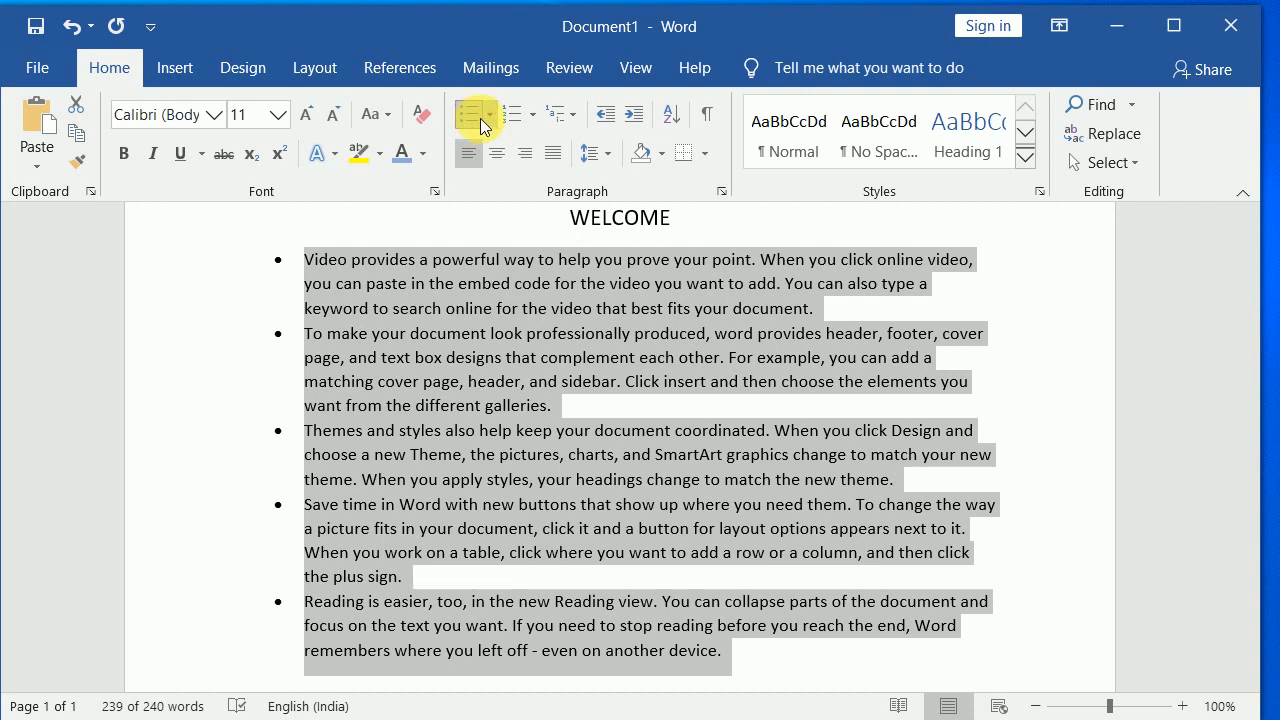
key("ctrl+z")
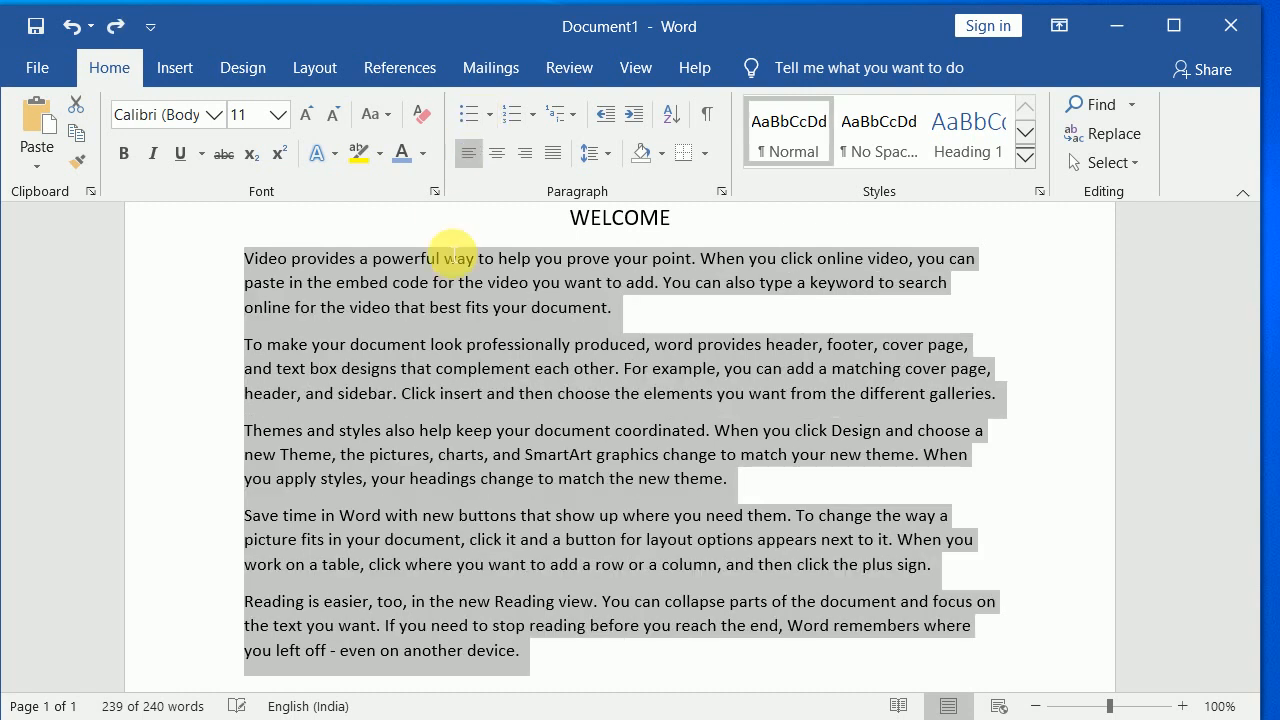
left_click(471, 210)
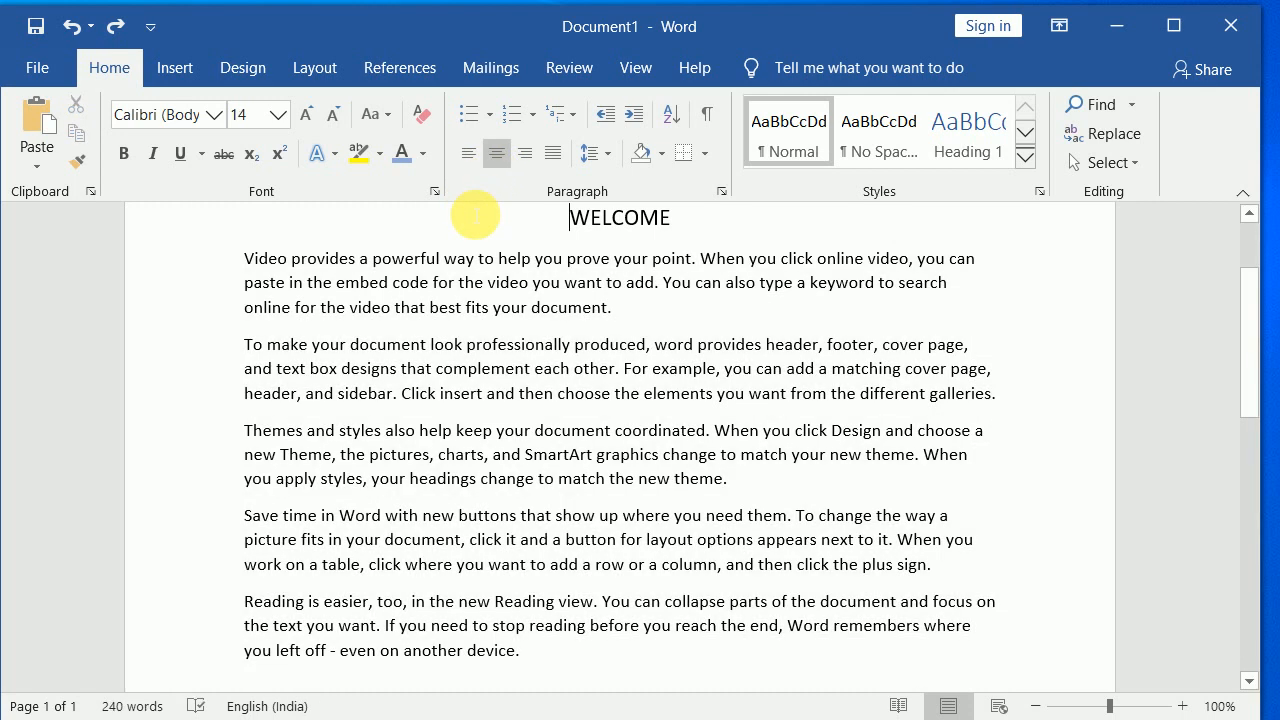
Add a blank line after the first body paragraph and center that paragraph
left_click(614, 312)
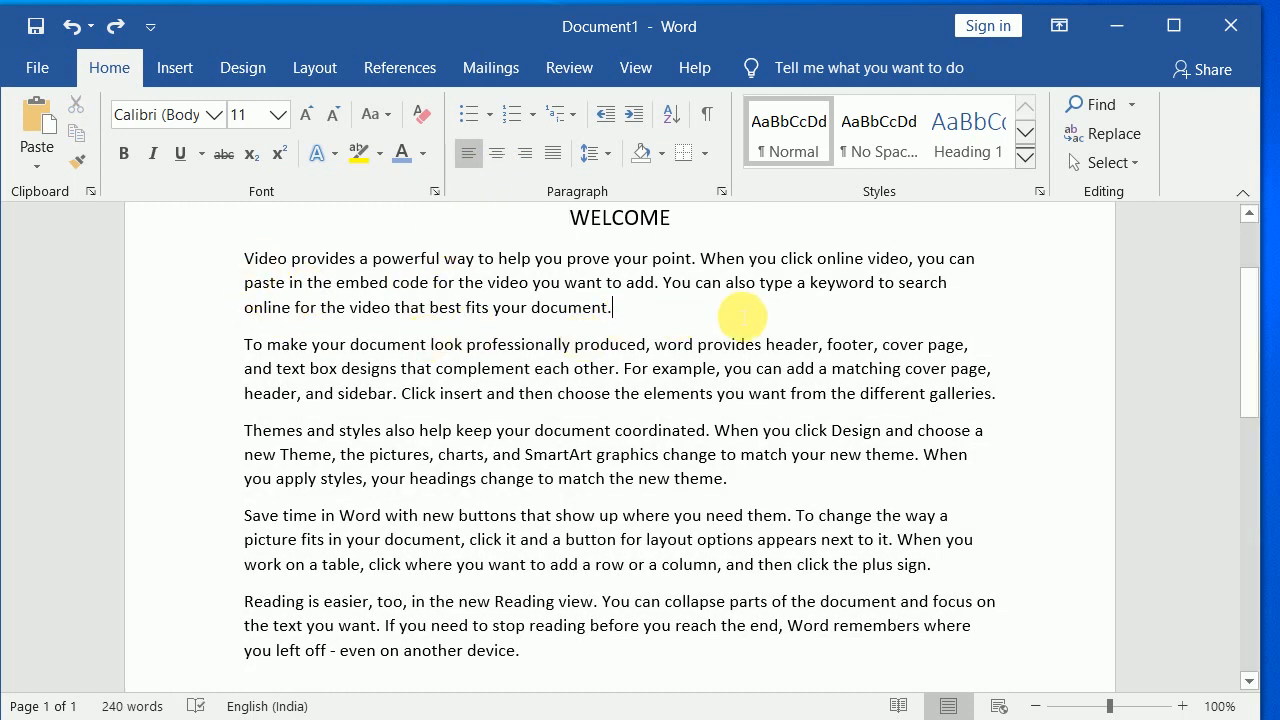
key("Return")
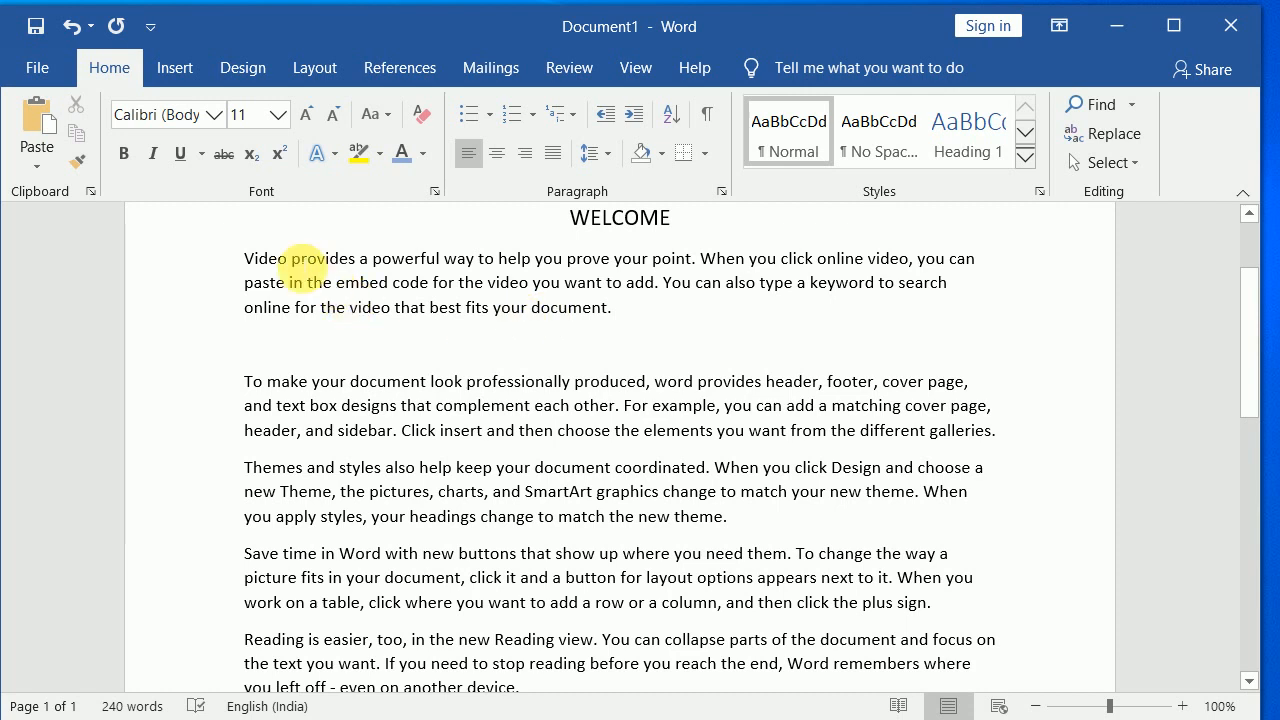
left_click_drag(247, 260, 628, 316)
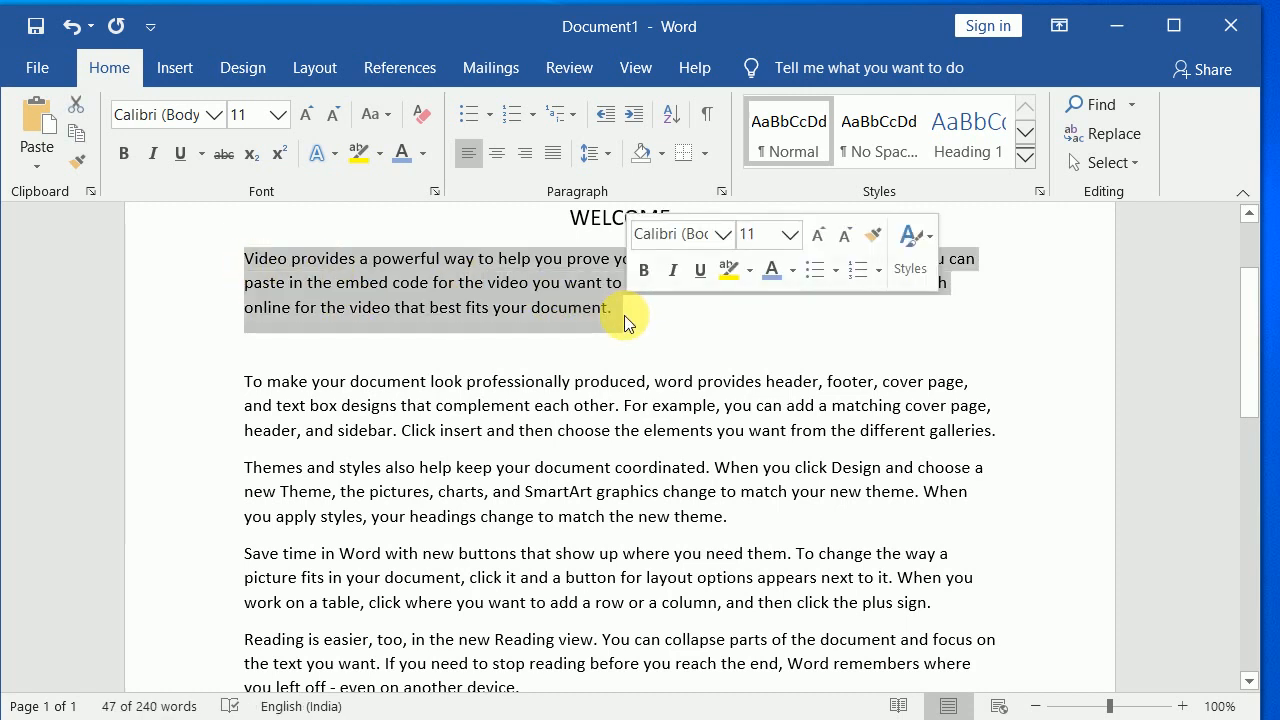
left_click(493, 158)
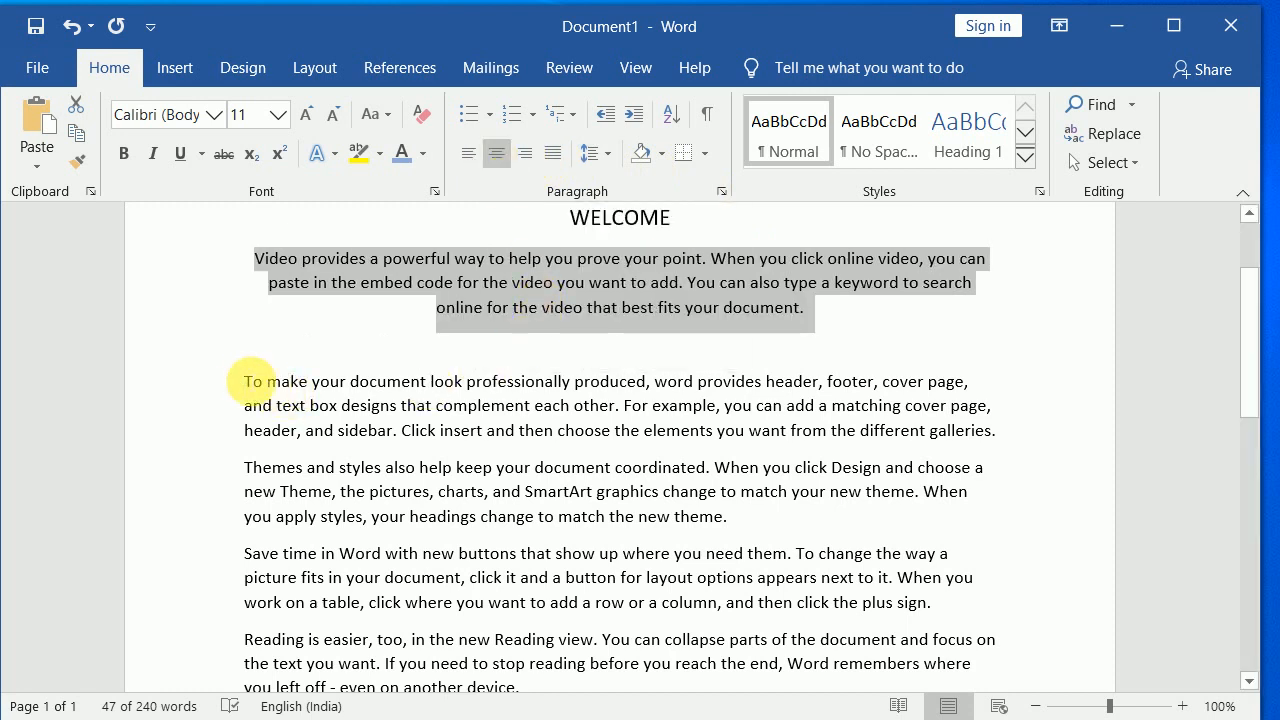
Center the second body paragraph and add a blank line after it
left_click_drag(246, 381, 990, 425)
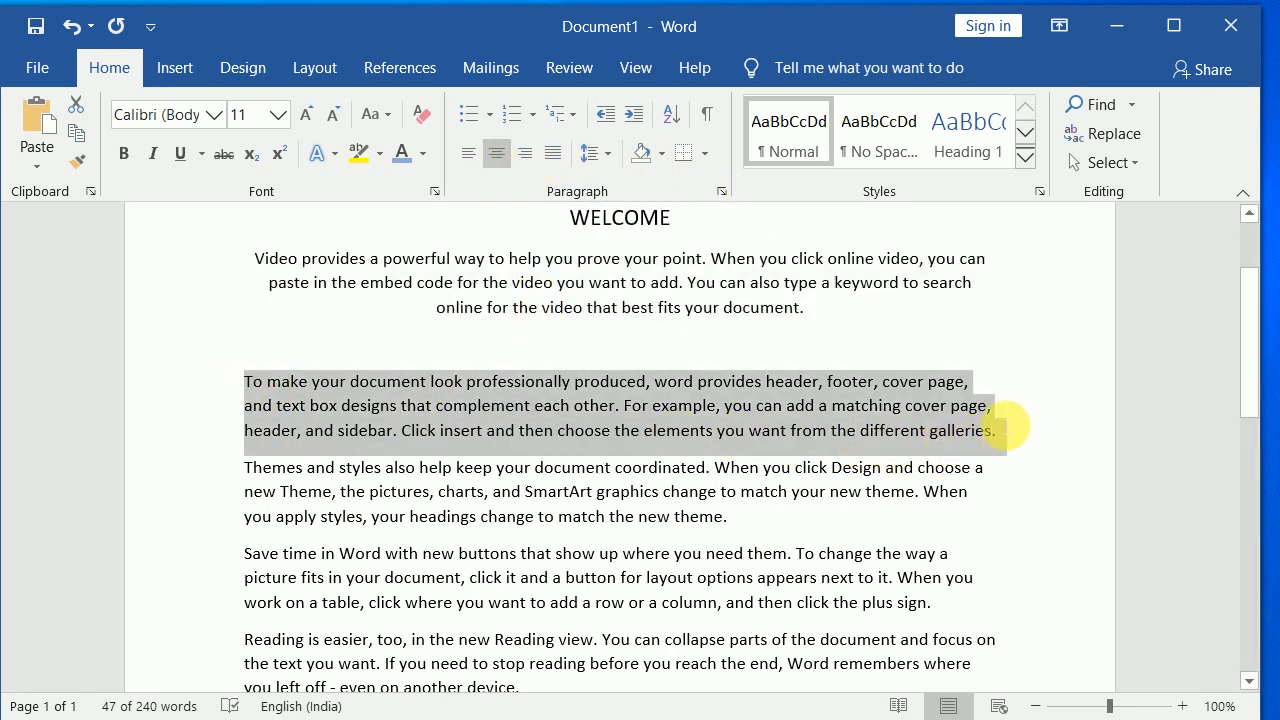
left_click(497, 155)
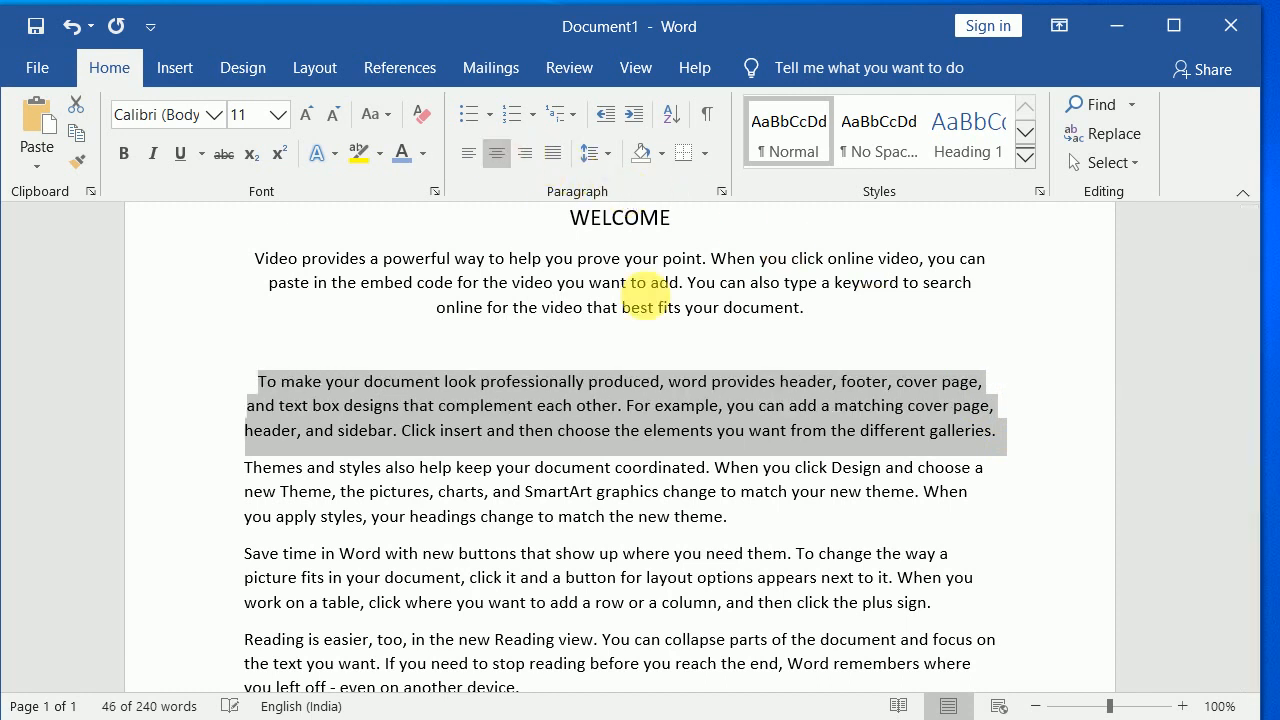
left_click(1022, 447)
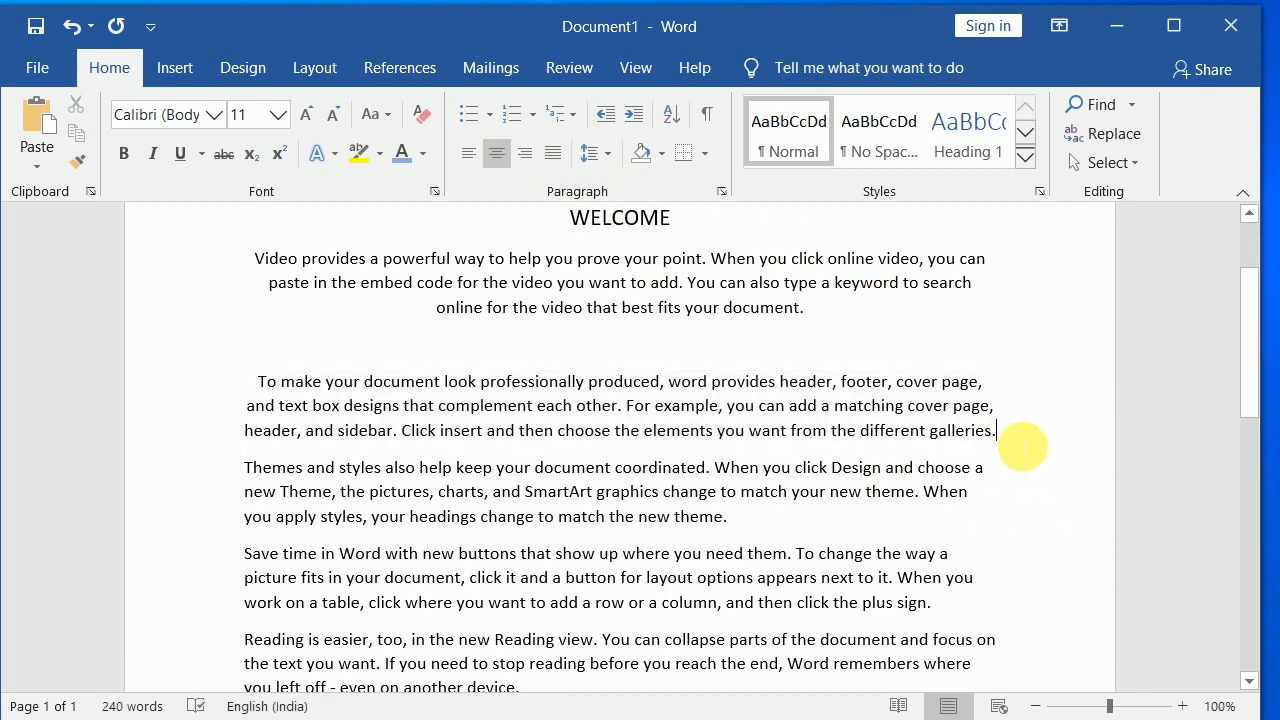
key("Return")
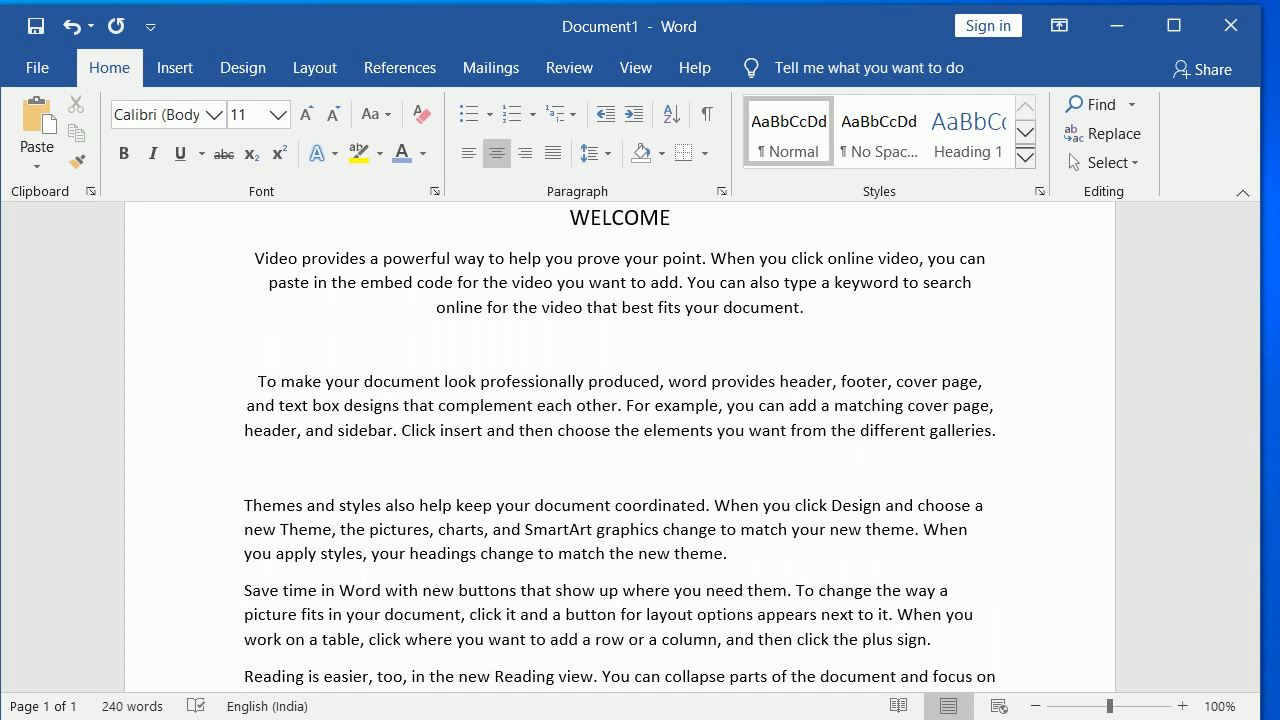
Enter a sample word on the blank line below the second paragraph, and delete it again
type("sairam")
key("BackSpace")
key("BackSpace")
key("BackSpace")
key("BackSpace")
key("BackSpace")
key("BackSpace")
Left-align the first two body paragraphs and the blank line between them, and deselect the text
left_click(256, 260)
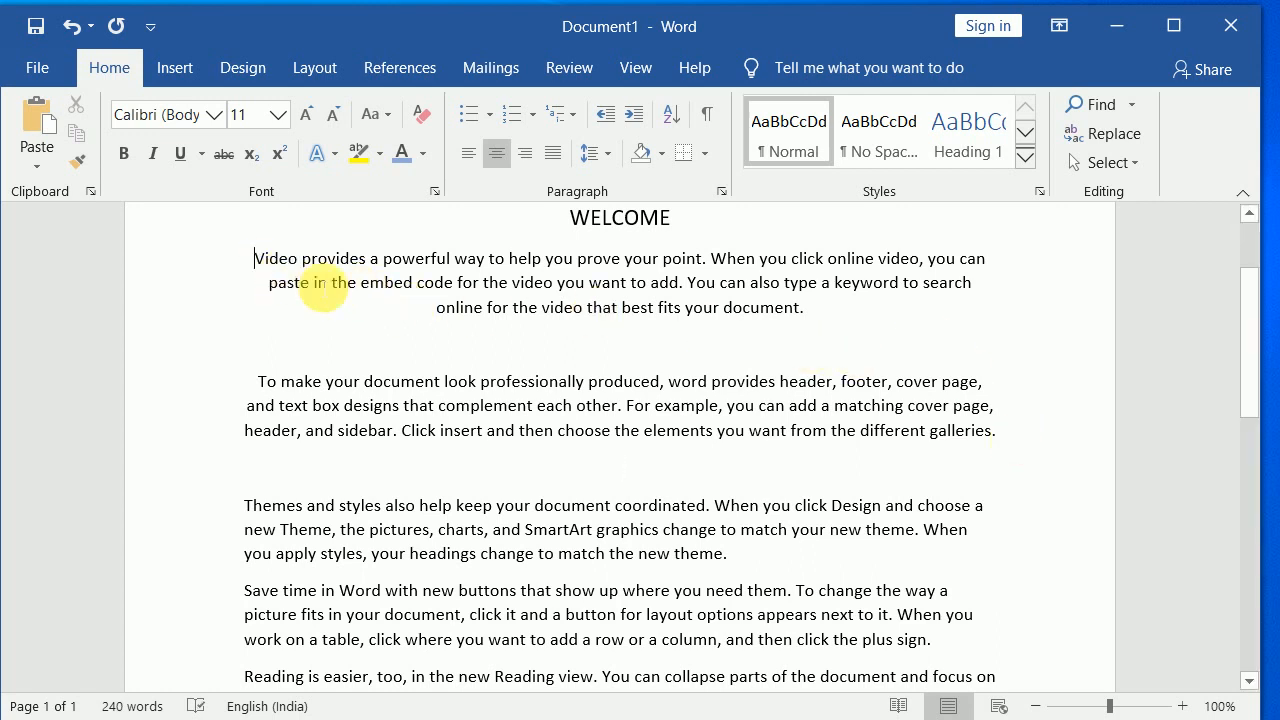
left_click_drag(256, 260, 936, 448)
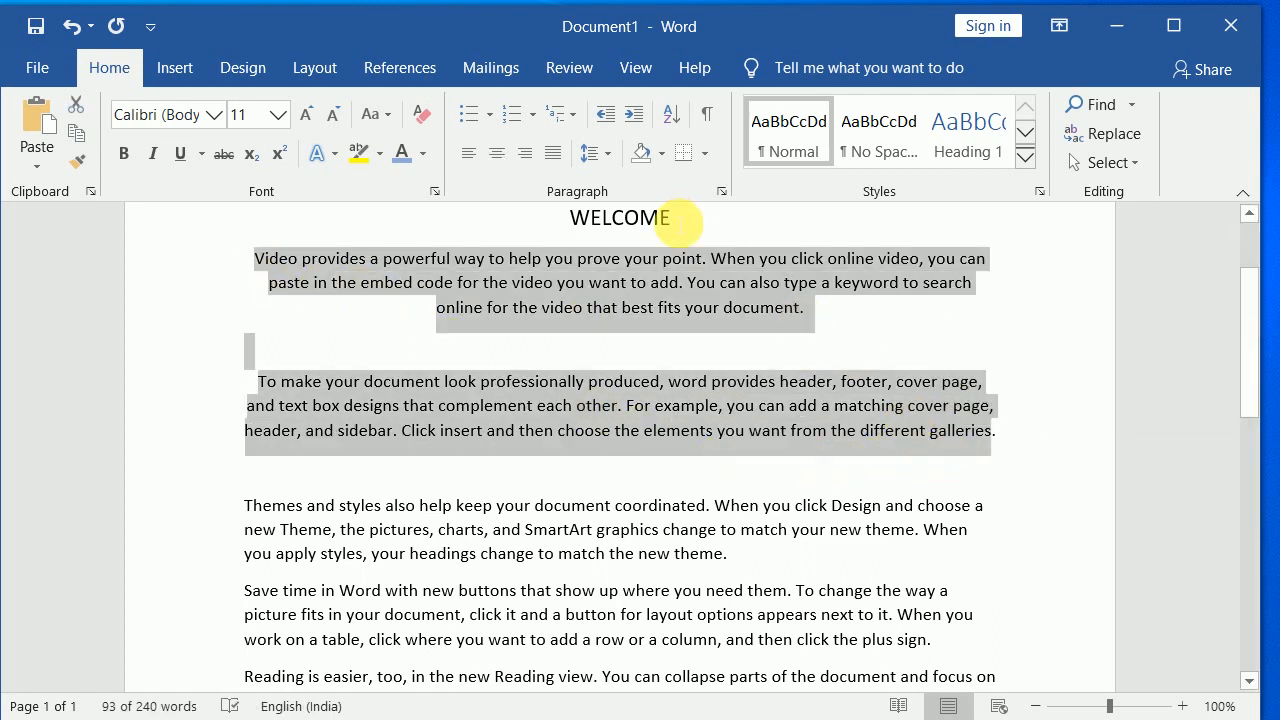
left_click(429, 122)
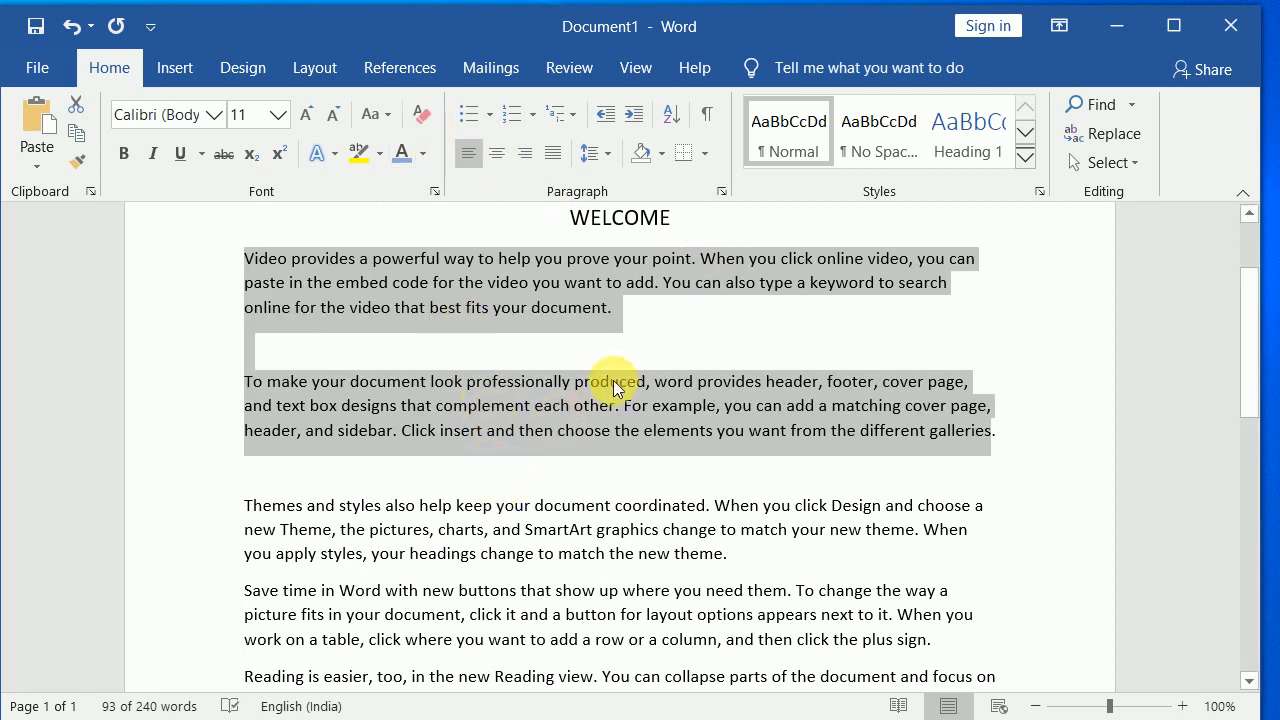
left_click(660, 344)
Justify the second body paragraph, starting "To make your document look", and deselect it
left_click_drag(246, 258, 622, 330)
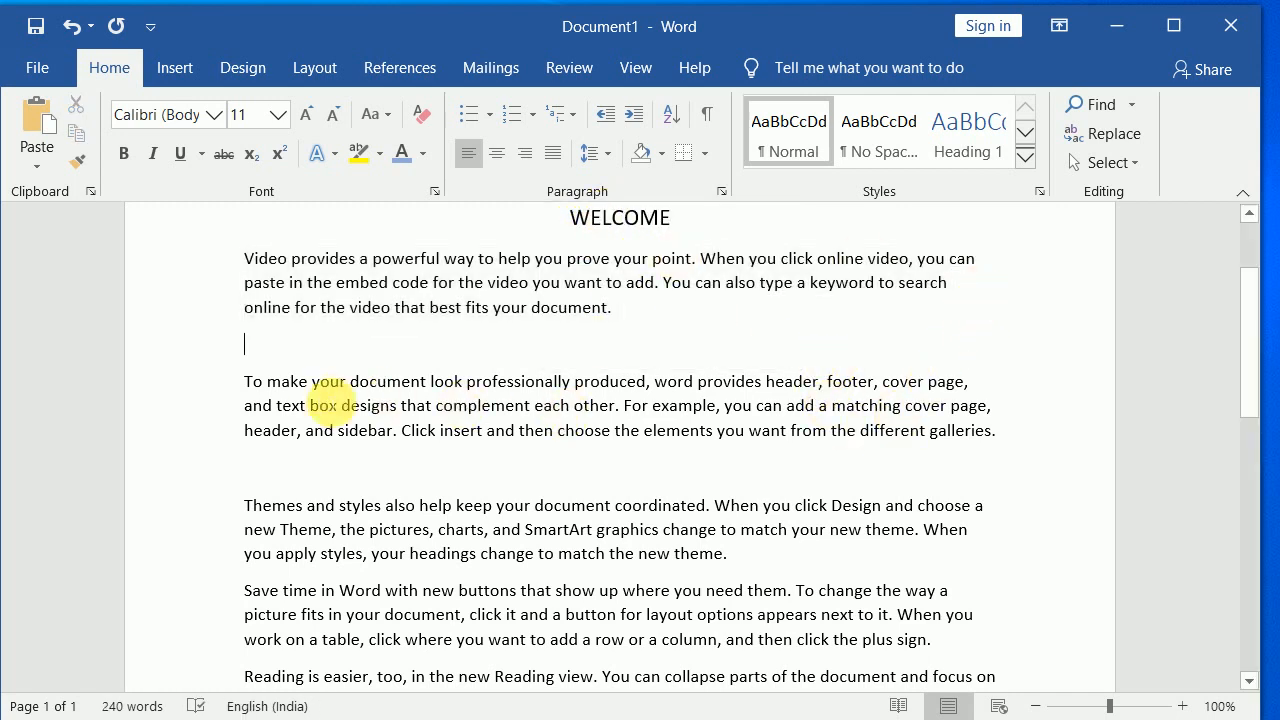
left_click_drag(247, 381, 1005, 440)
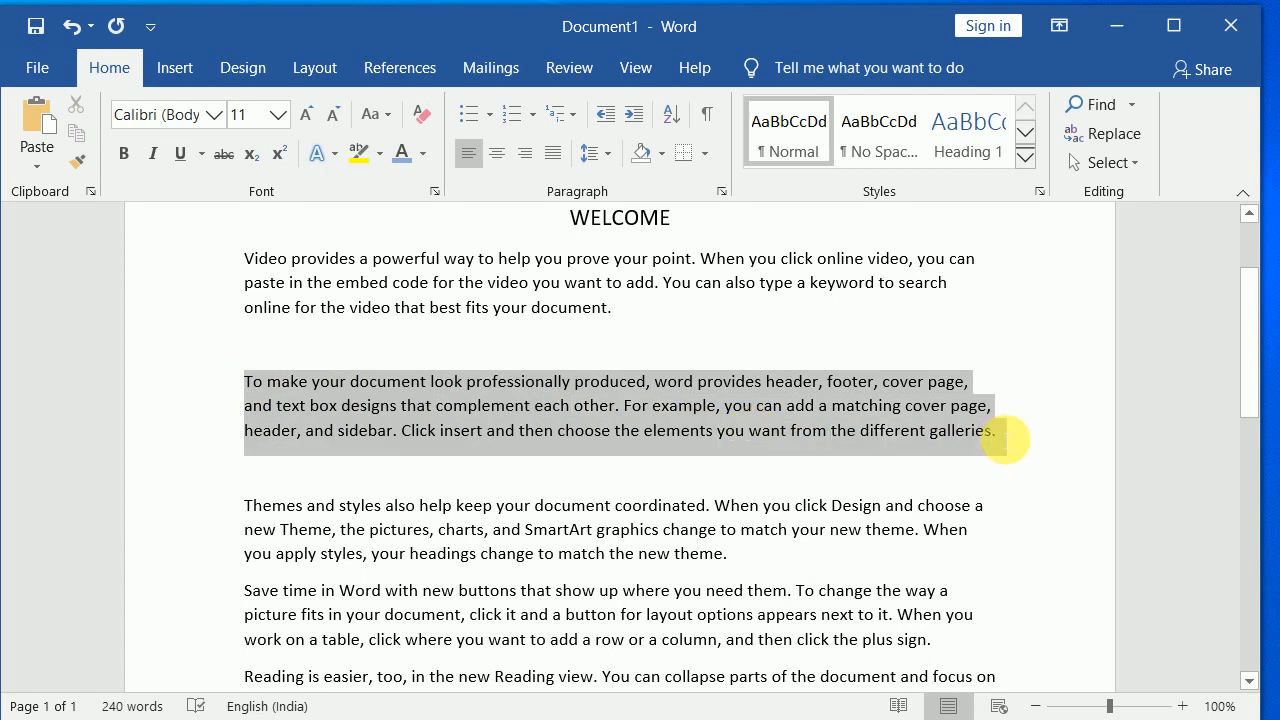
left_click(553, 155)
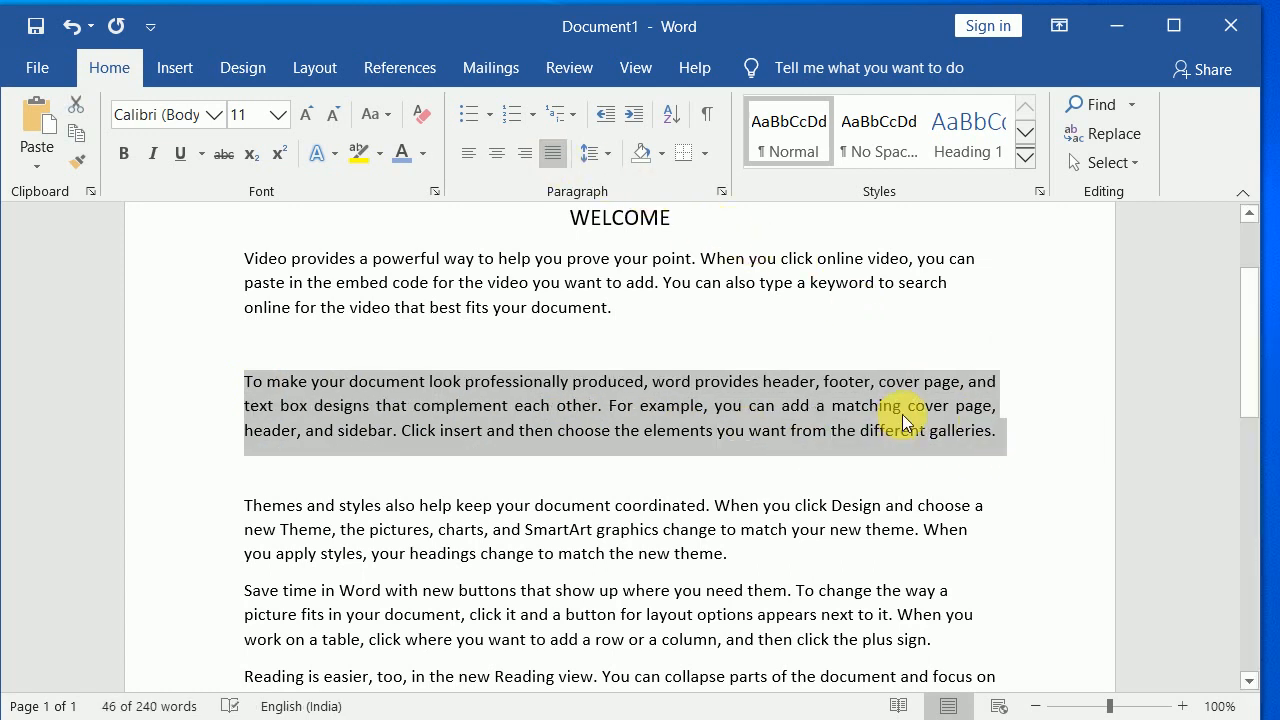
left_click(1014, 431)
left_click(993, 510)
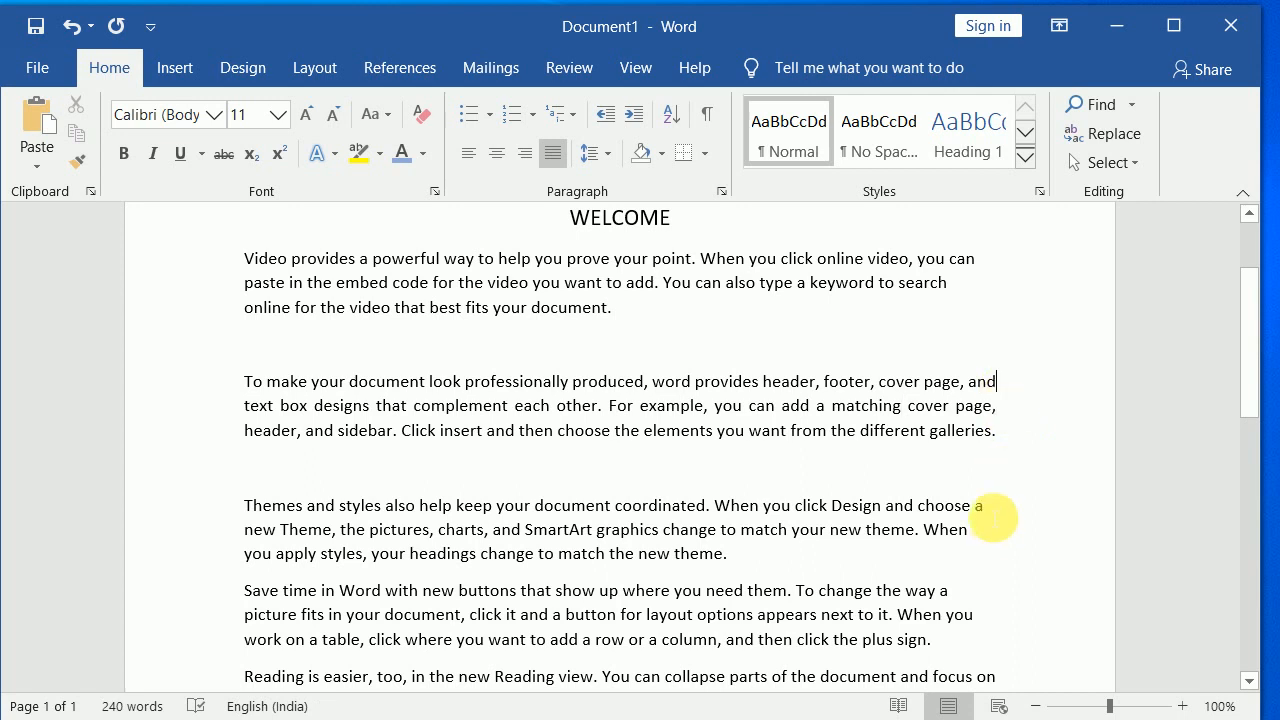
Justify the first body paragraph, starting "Video provides a powerful way", and deselect it
left_click(981, 259)
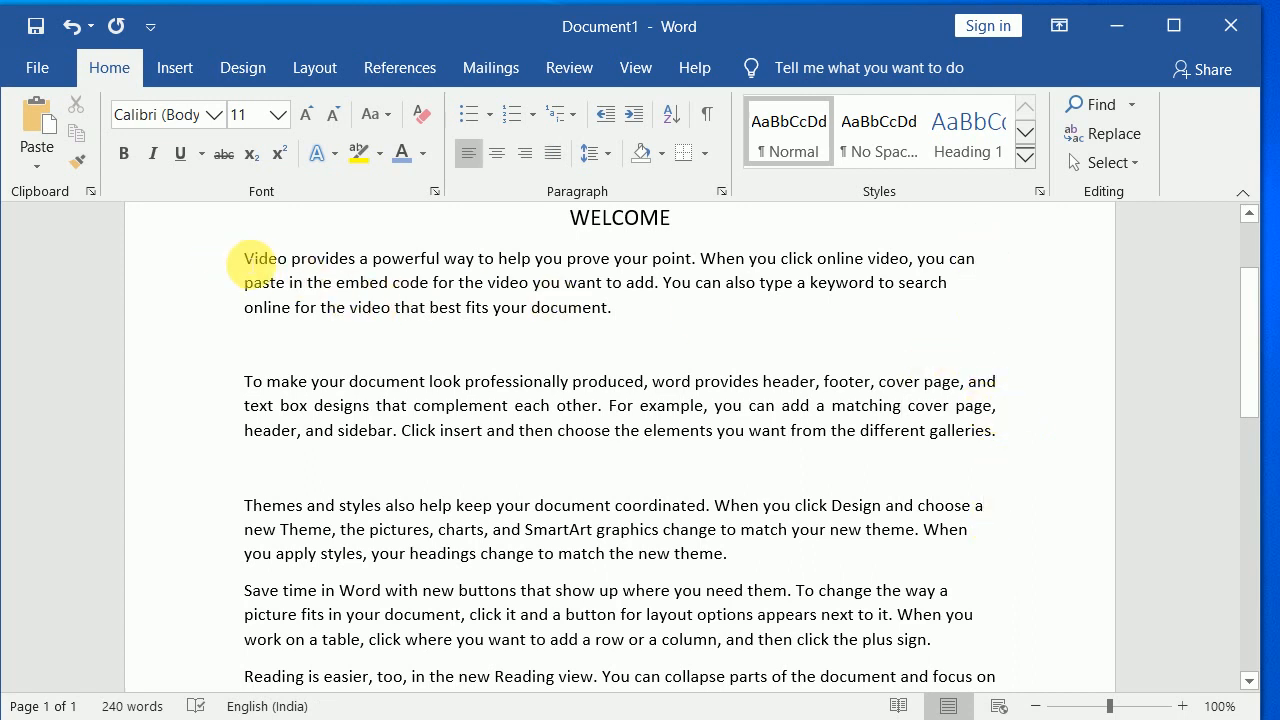
left_click_drag(250, 262, 675, 320)
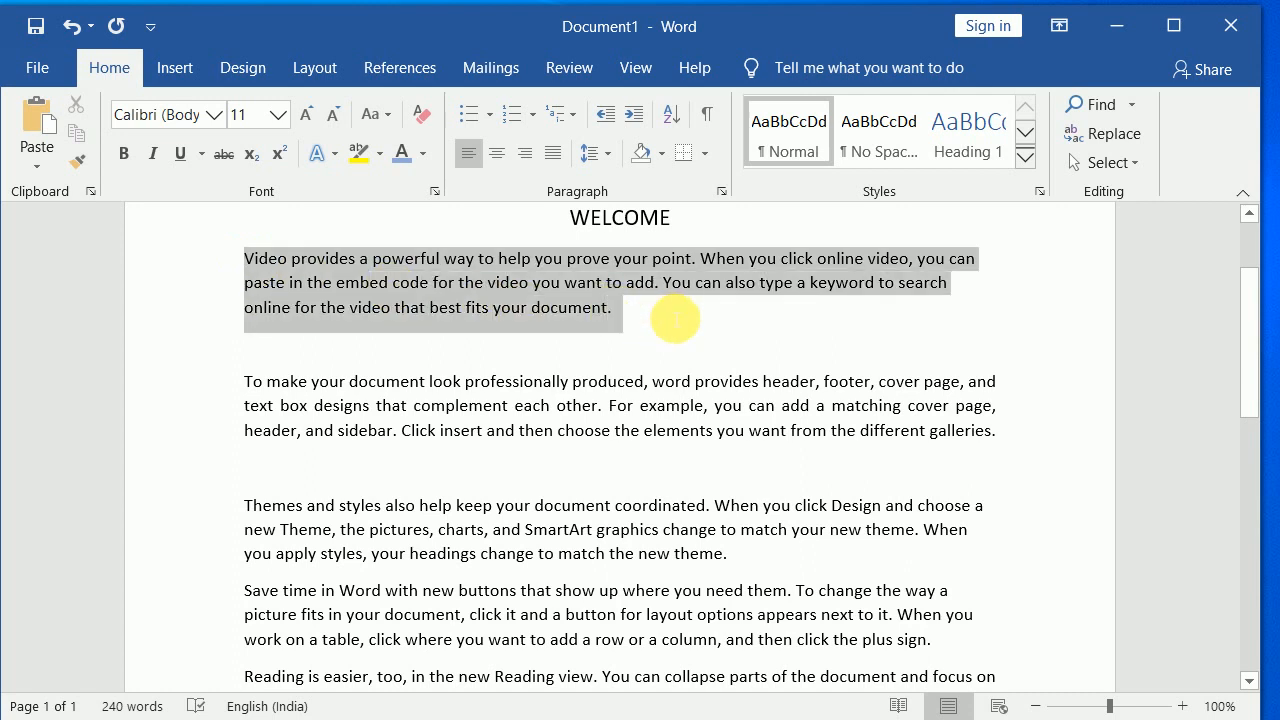
left_click(553, 153)
left_click(784, 344)
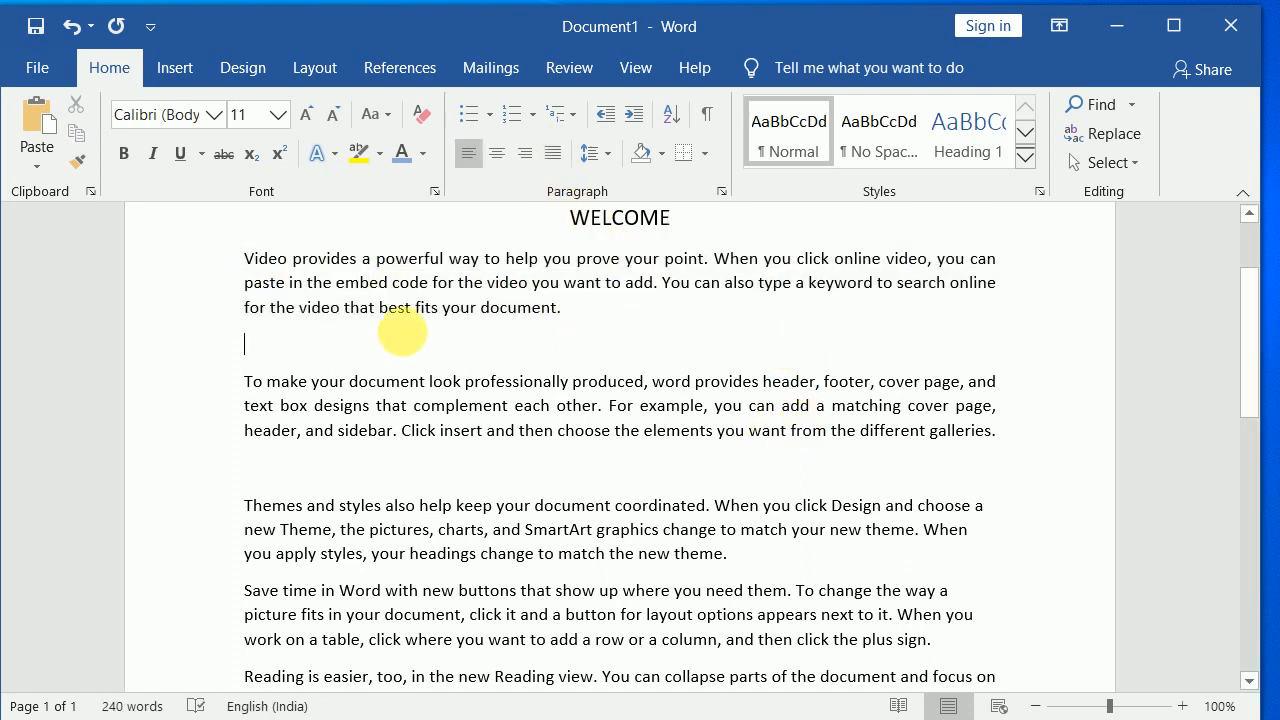
Select the whole first body paragraph below the WELCOME heading
left_click_drag(244, 262, 251, 309)
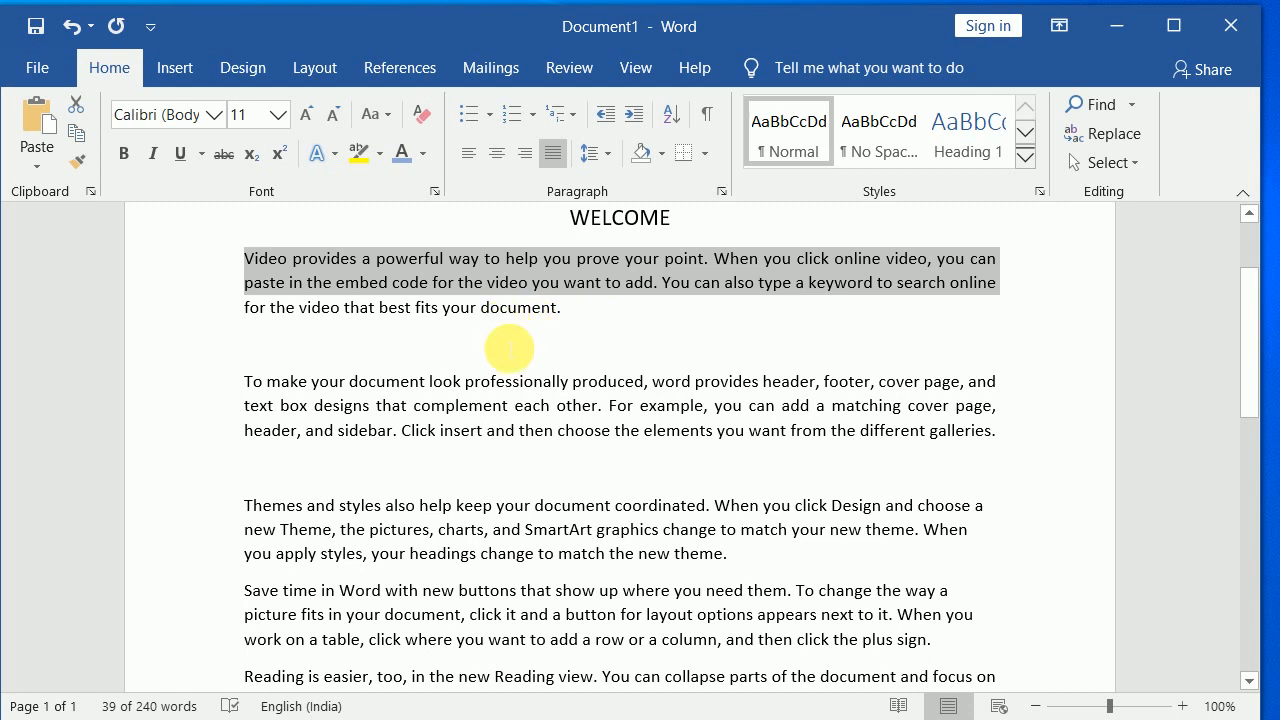
left_click(610, 345)
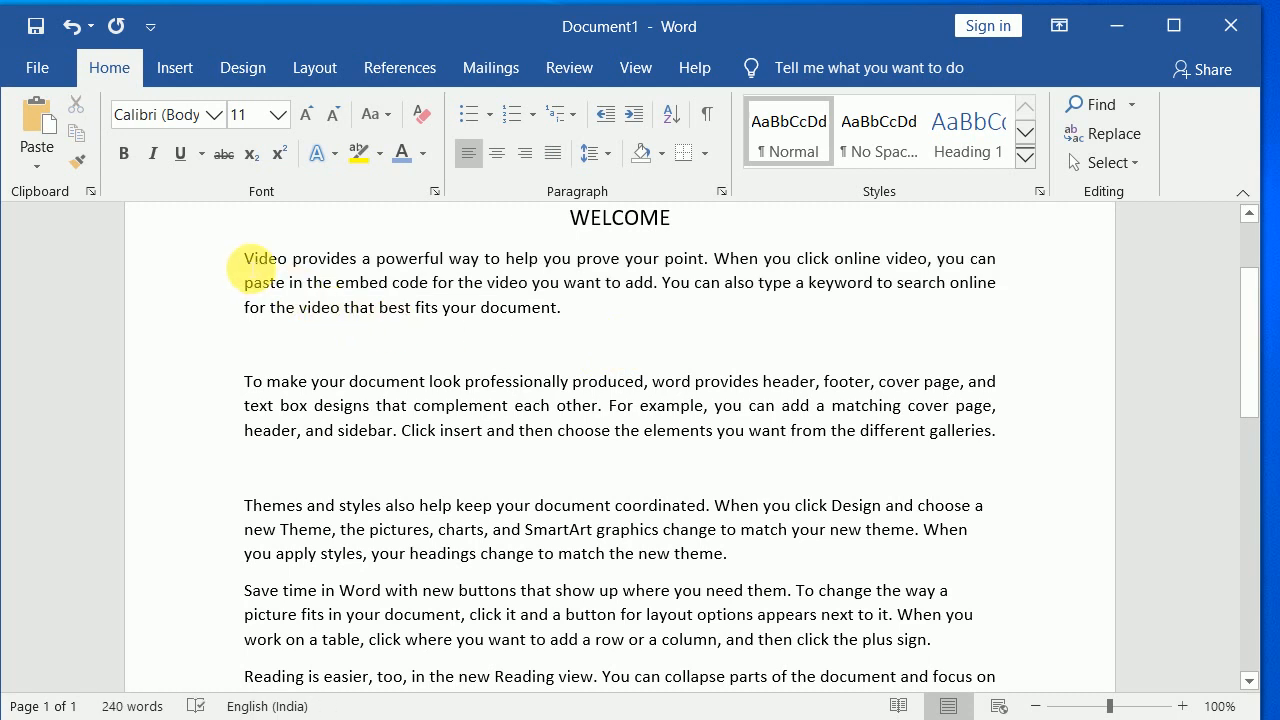
left_click_drag(256, 264, 572, 322)
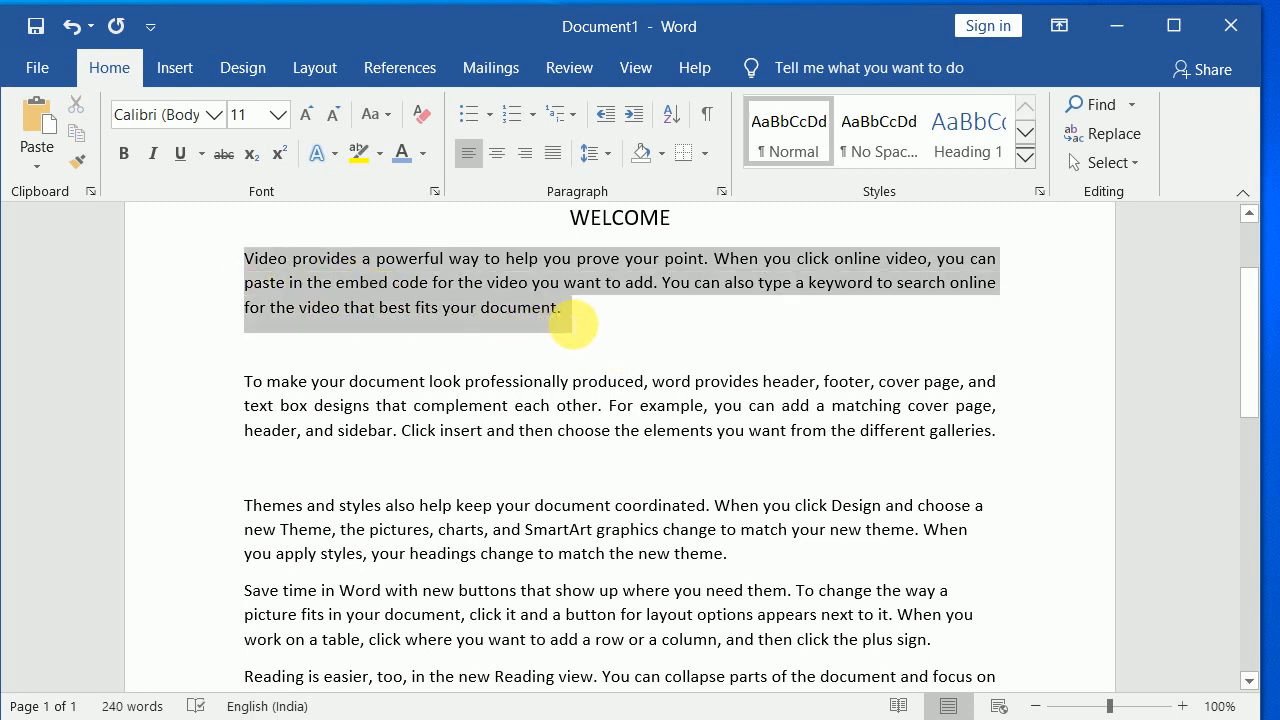